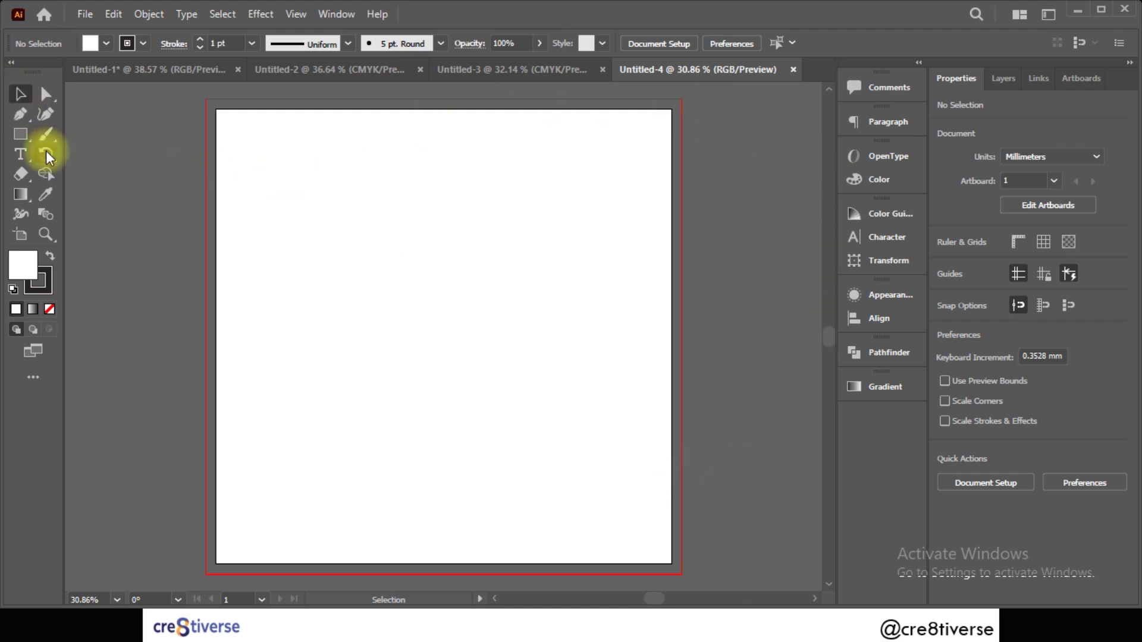
Step: Draw a rectangle about 101 × 85 mm in the artboard's upper-left area and fill it with green
{"action": "left_click", "coordinate": [25, 138]}
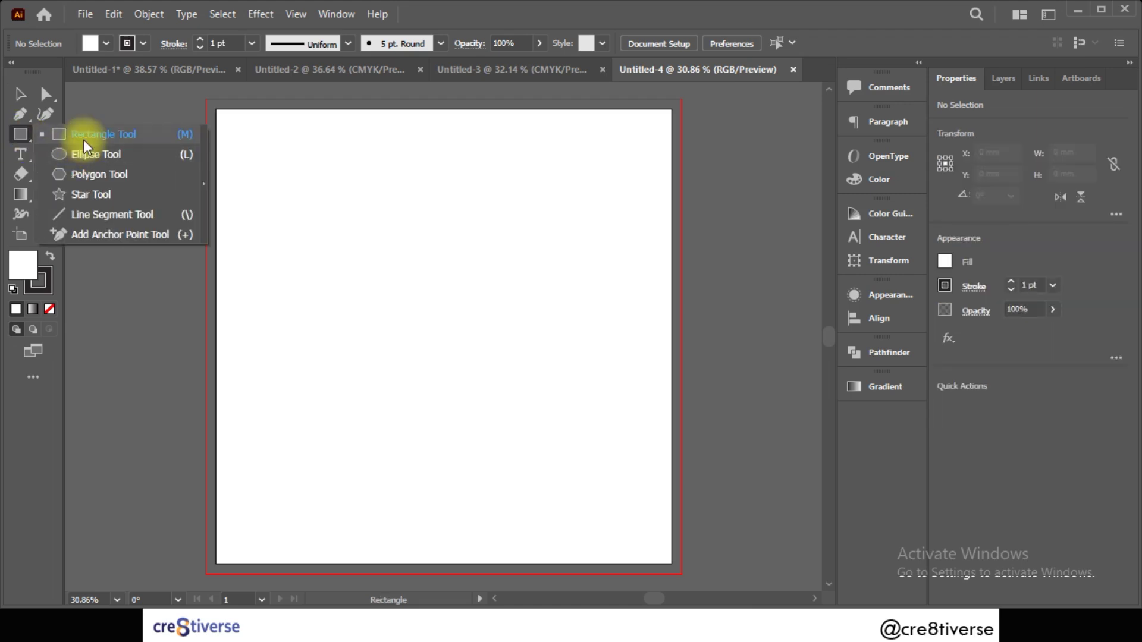
{"action": "left_click", "coordinate": [84, 139]}
{"action": "left_click_drag", "start_coordinate": [286, 173], "coordinate": [401, 271]}
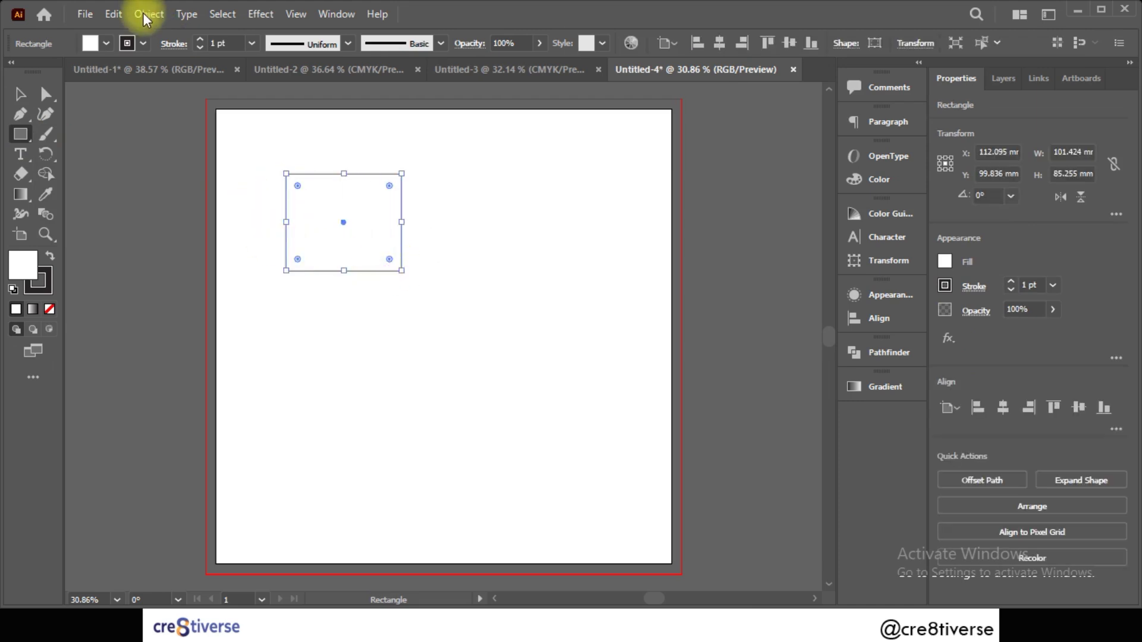
{"action": "left_click", "coordinate": [106, 44]}
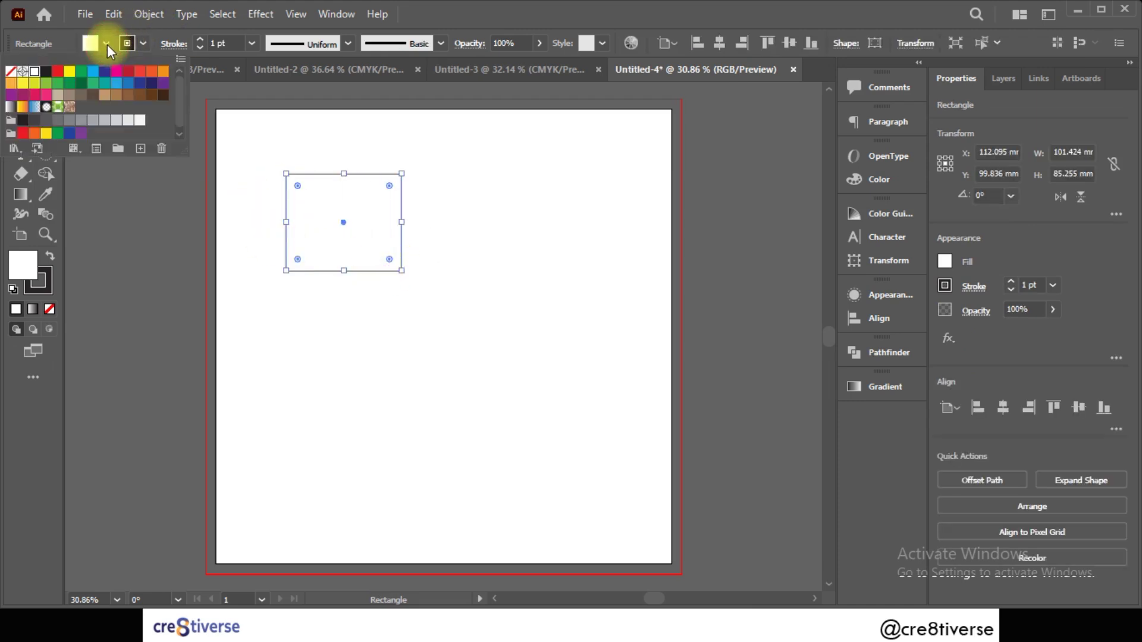
{"action": "left_click", "coordinate": [81, 72]}
{"action": "left_click", "coordinate": [122, 283]}
Step: Move the green rectangle off the artboard onto the empty canvas to its left
{"action": "left_click", "coordinate": [20, 94]}
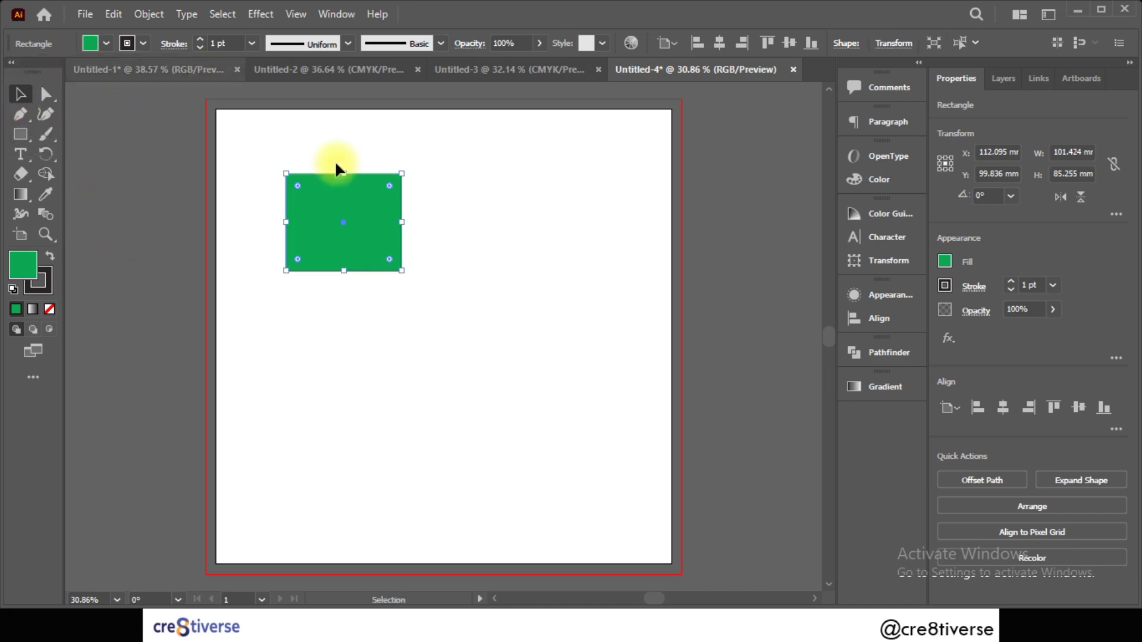
{"action": "left_click", "coordinate": [354, 240]}
{"action": "left_click_drag", "start_coordinate": [364, 232], "coordinate": [152, 230]}
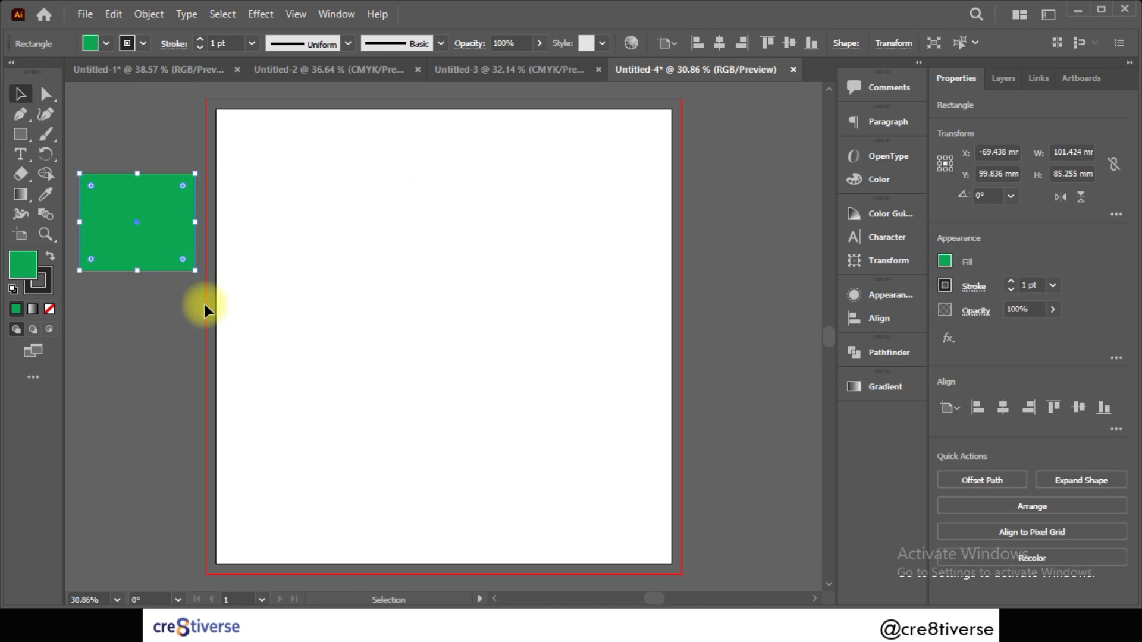
Step: Draw a second artboard about 170 × 397 mm just to the right of Artboard 1 and return to the Selection tool
{"action": "left_click", "coordinate": [19, 235]}
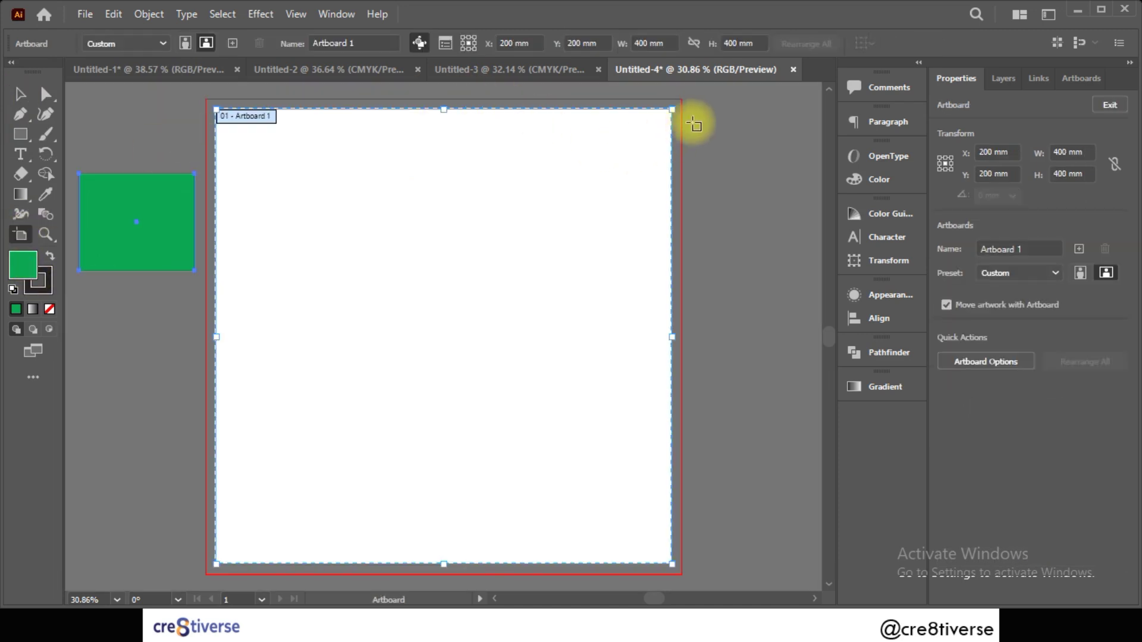
{"action": "left_click_drag", "start_coordinate": [692, 111], "coordinate": [778, 560]}
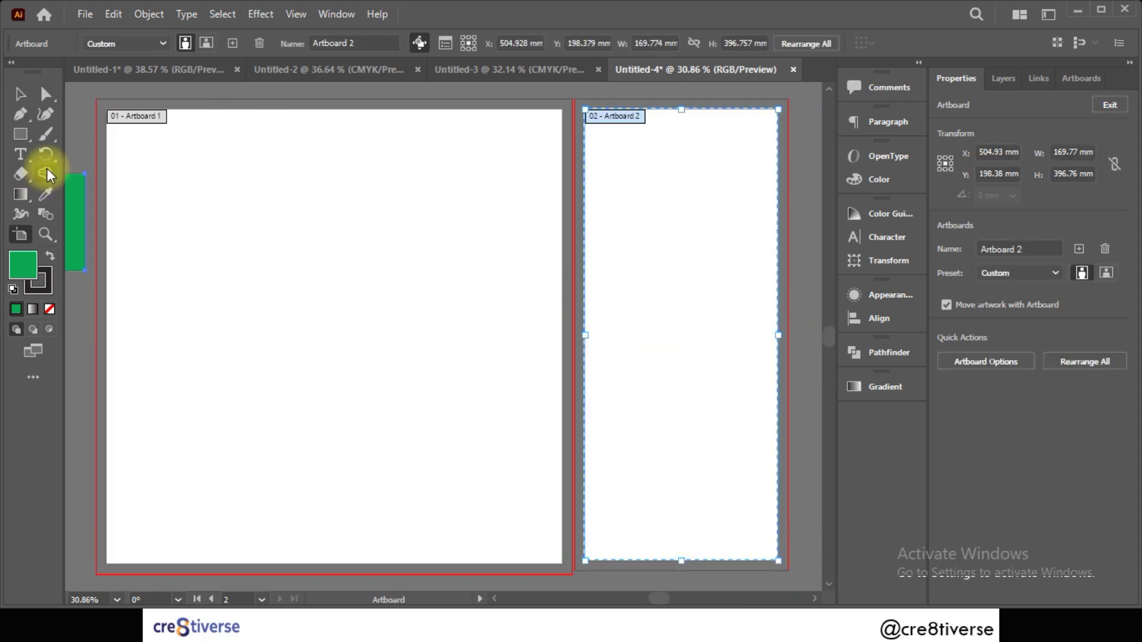
{"action": "left_click", "coordinate": [19, 93]}
{"action": "key", "text": "ctrl+minus"}
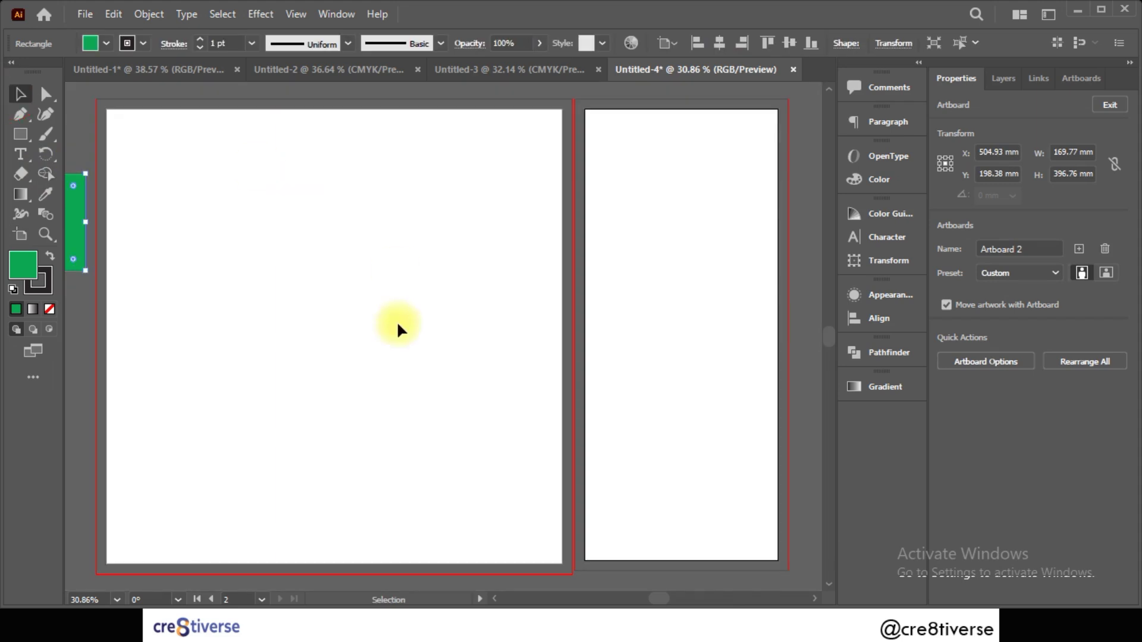
{"action": "left_click", "coordinate": [95, 375]}
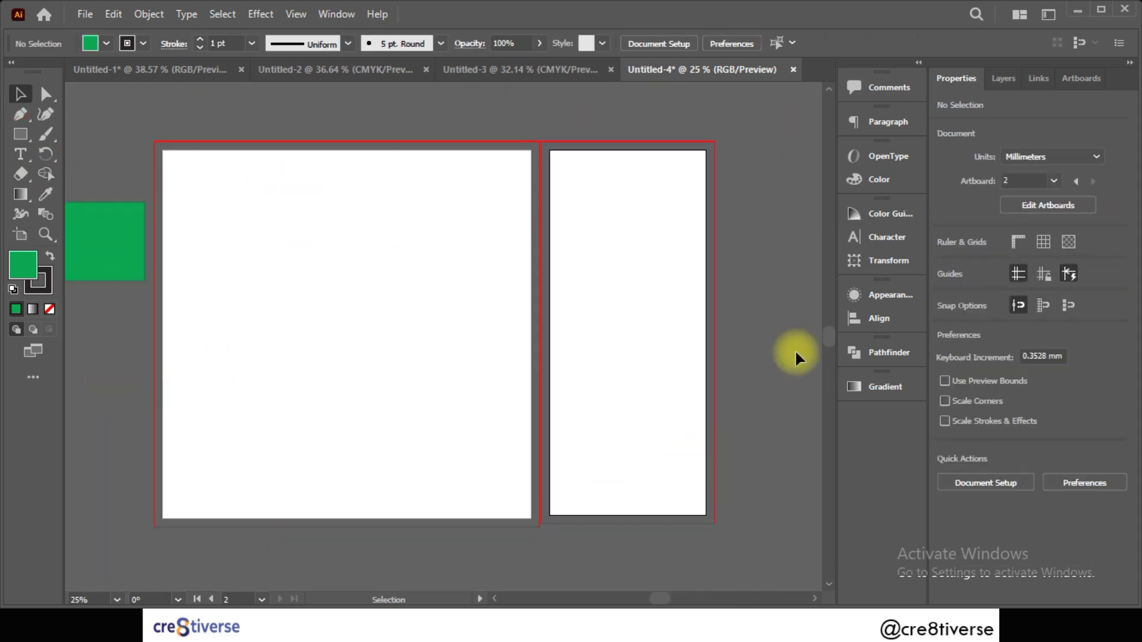
Step: Activate the large artboard and the narrow artboard alternately to compare which one is current
{"action": "left_click", "coordinate": [387, 317]}
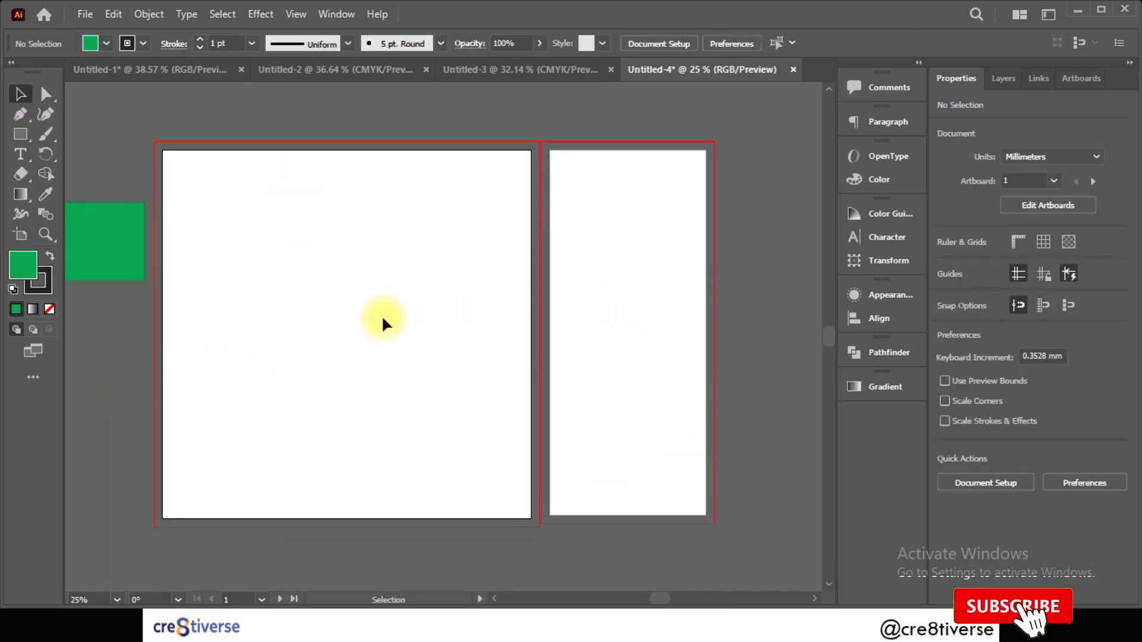
{"action": "left_click", "coordinate": [676, 307]}
{"action": "left_click", "coordinate": [409, 325]}
{"action": "left_click", "coordinate": [696, 320]}
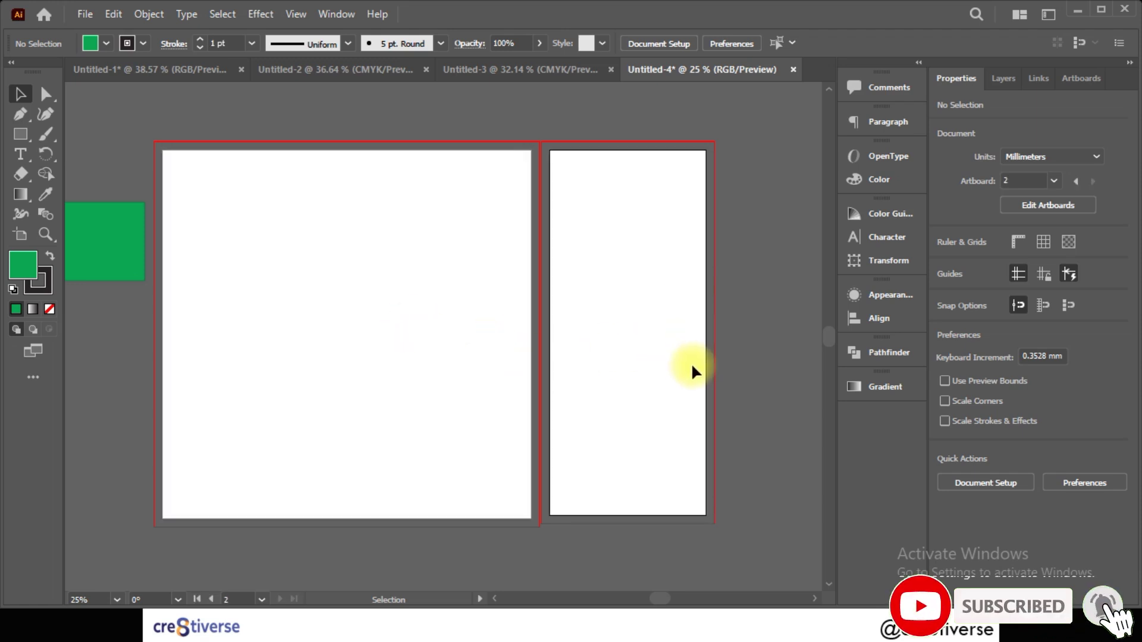
{"action": "left_click", "coordinate": [221, 196]}
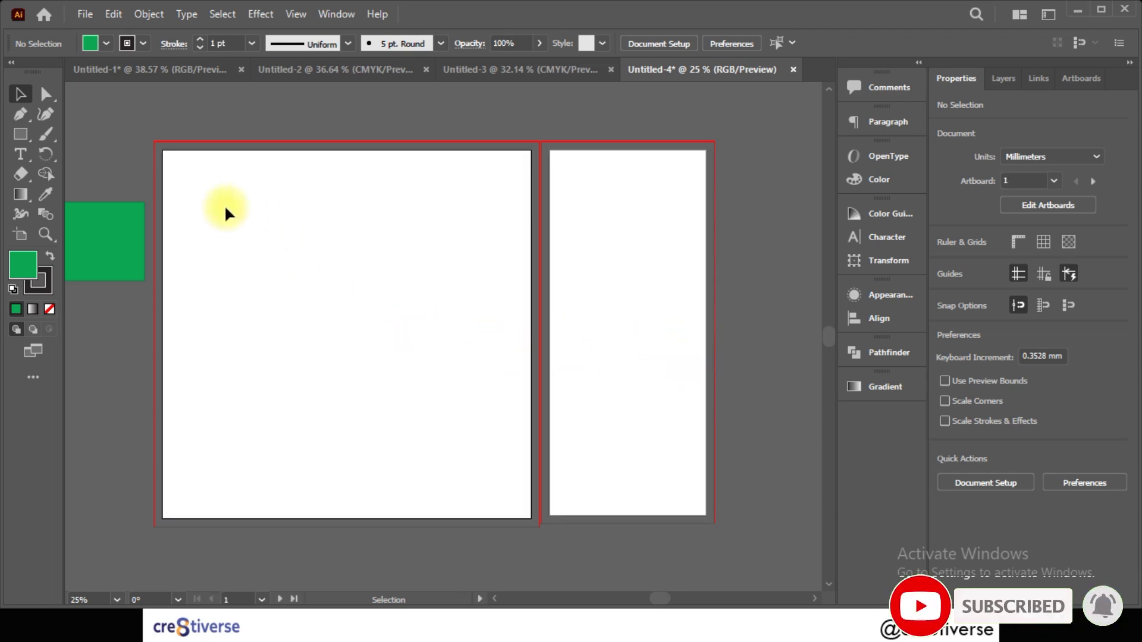
{"action": "left_click", "coordinate": [695, 337]}
Step: Move the green rectangle onto the empty canvas to the right of the second artboard
{"action": "left_click_drag", "start_coordinate": [79, 241], "coordinate": [111, 316]}
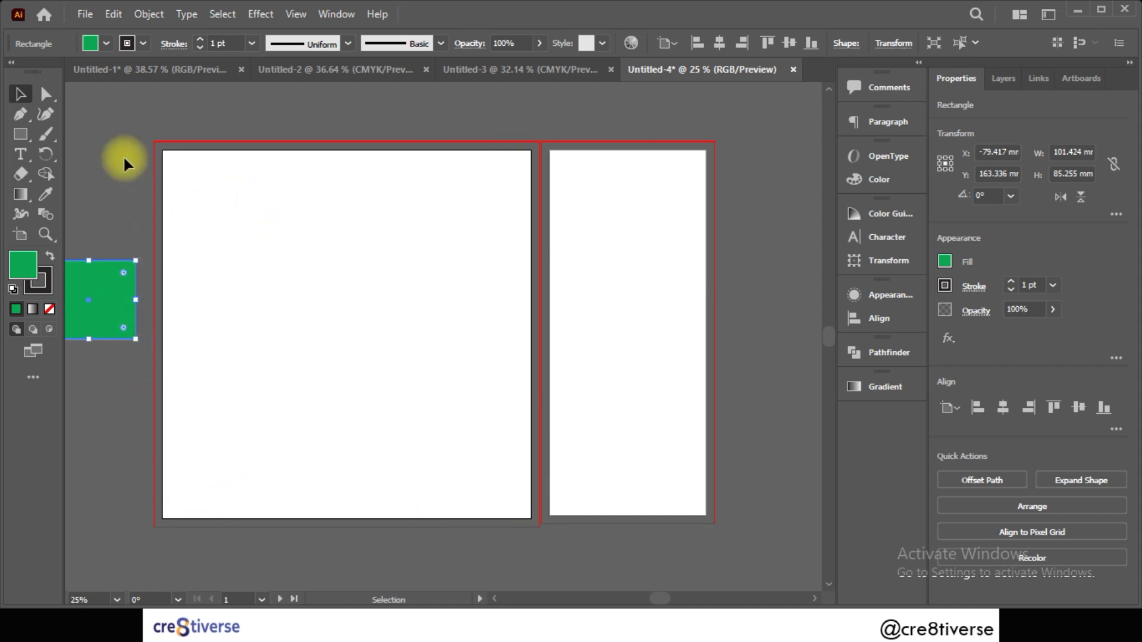
{"action": "left_click_drag", "start_coordinate": [107, 295], "coordinate": [751, 320]}
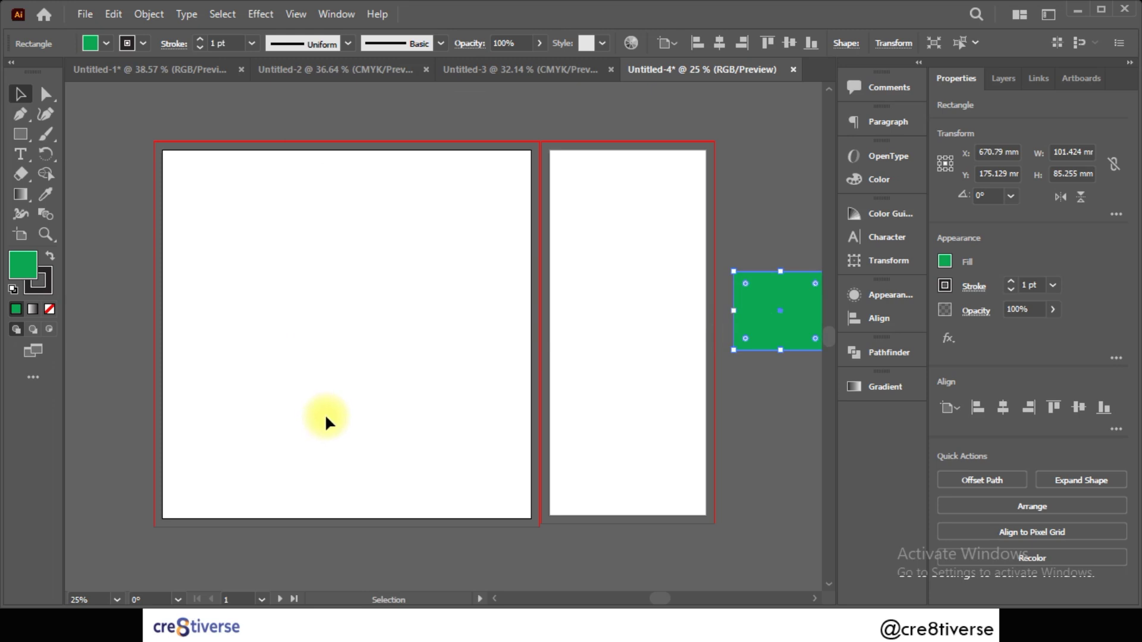
{"action": "key", "text": "alt+Tab"}
{"action": "left_click", "coordinate": [514, 231]}
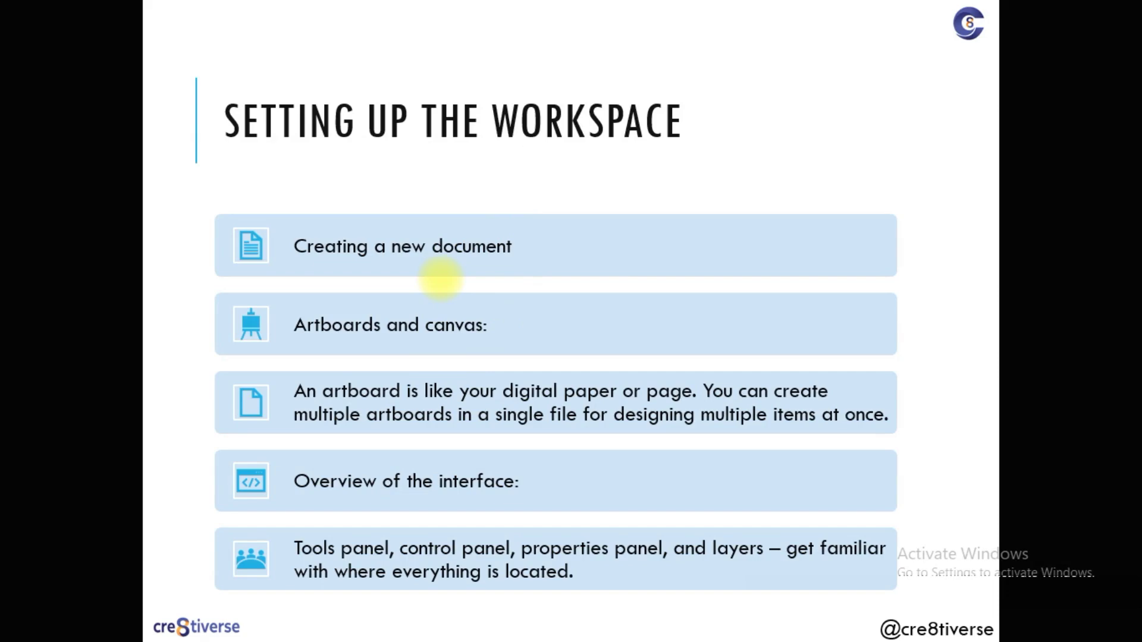
{"action": "key", "text": "alt+Tab"}
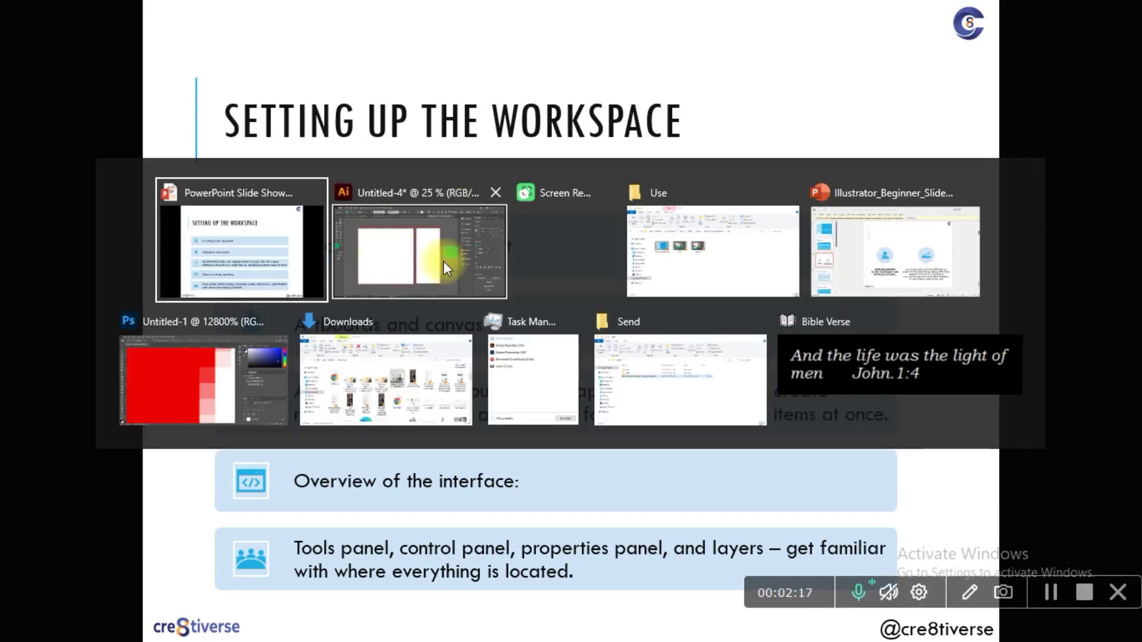
{"action": "left_click", "coordinate": [426, 248]}
{"action": "left_click", "coordinate": [423, 253]}
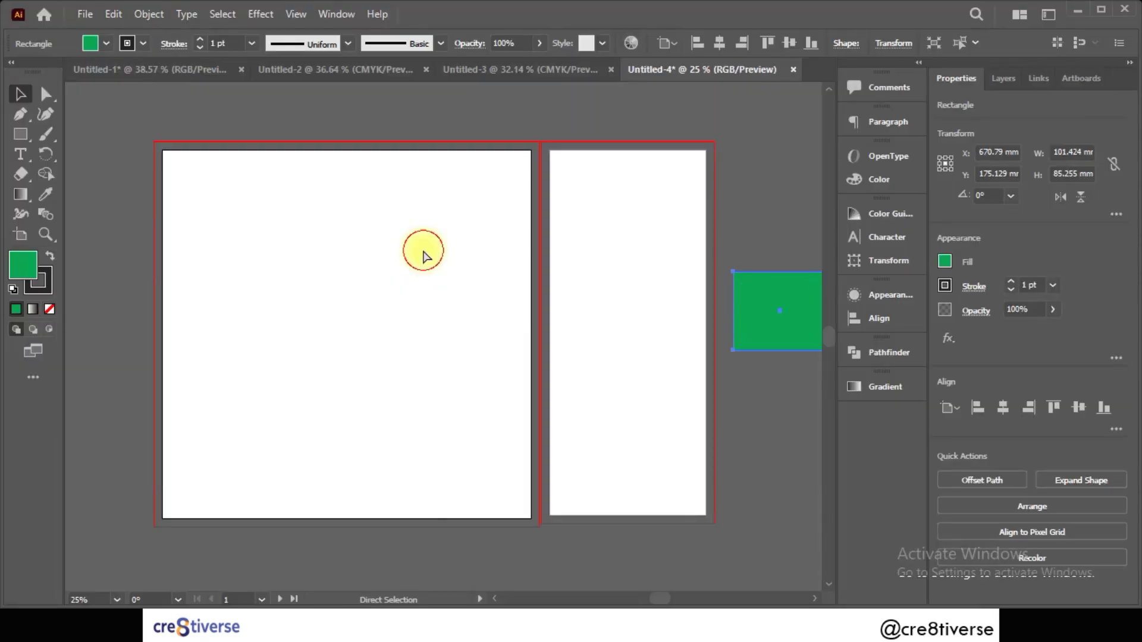
Step: Create a new 400 × 400 mm document with 4 artboards
{"action": "key", "text": "ctrl+n"}
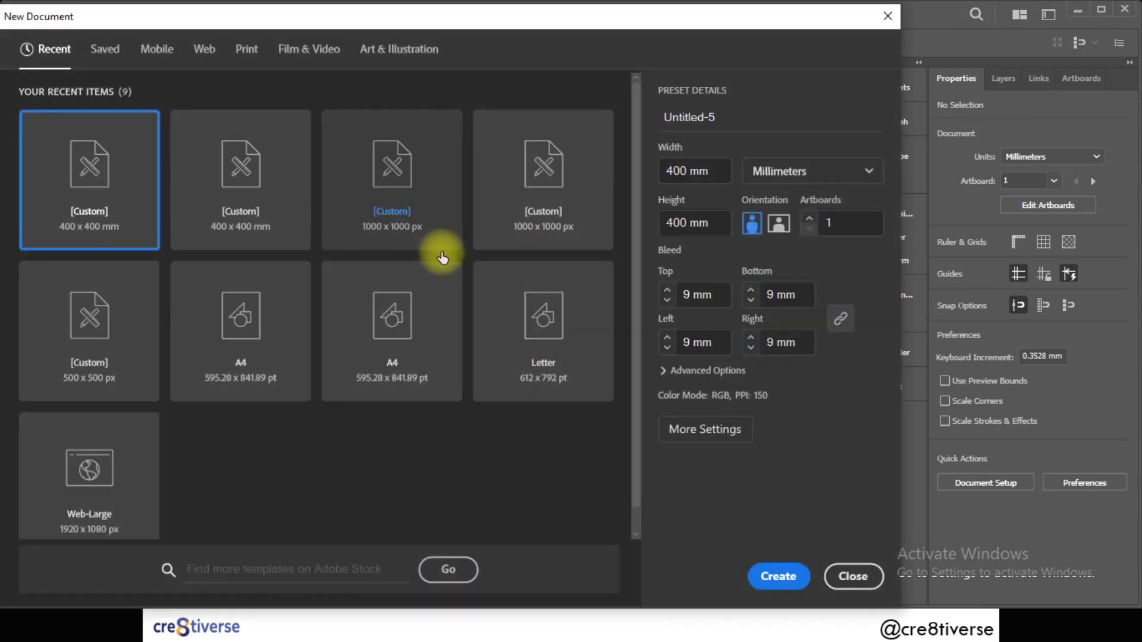
{"action": "left_click", "coordinate": [809, 222]}
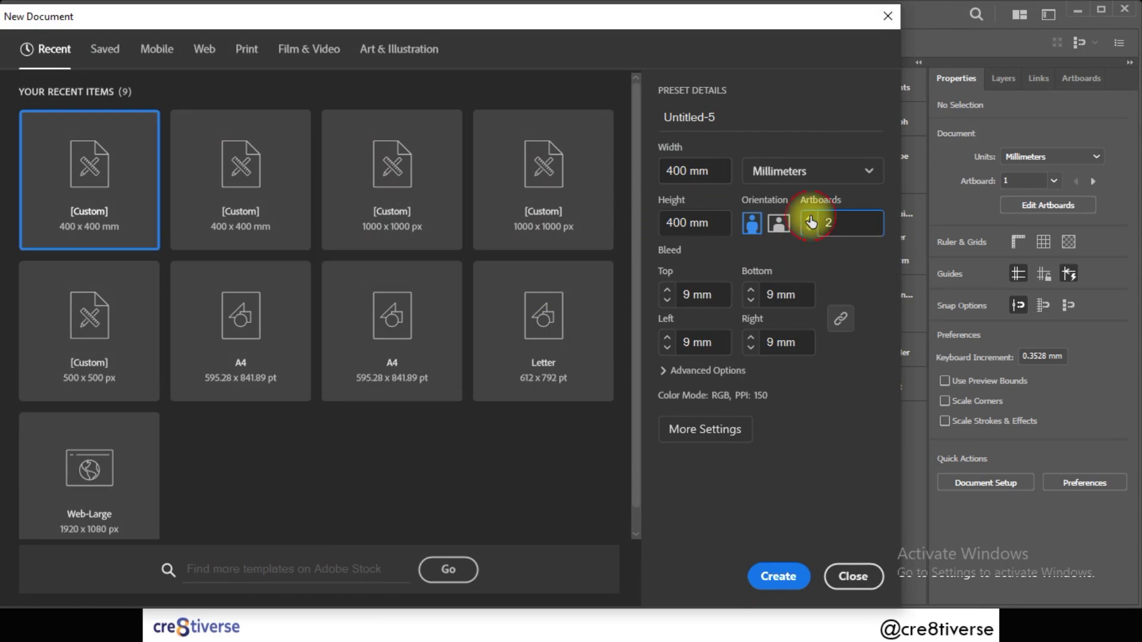
{"action": "type", "text": "4"}
{"action": "left_click", "coordinate": [769, 568]}
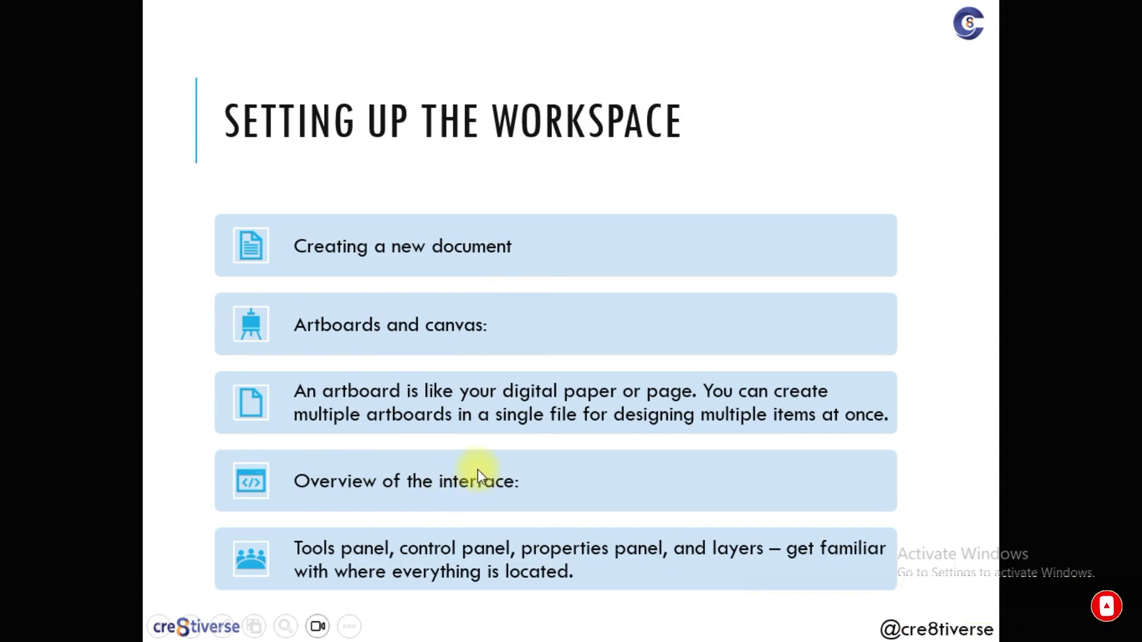
{"action": "key", "text": "alt+Tab"}
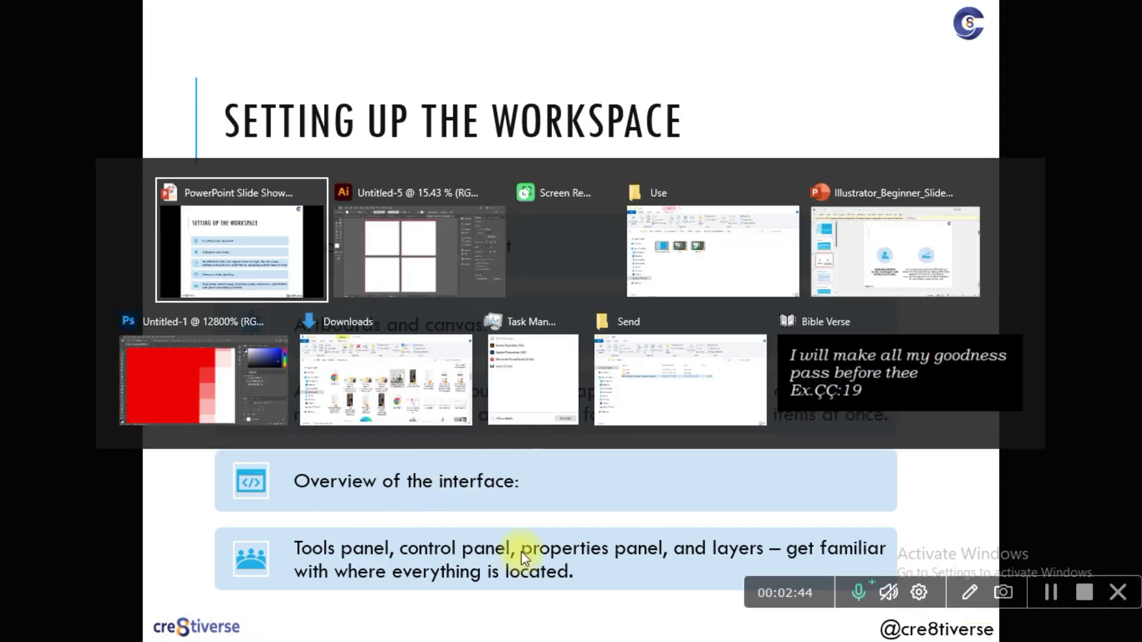
{"action": "left_click", "coordinate": [464, 267]}
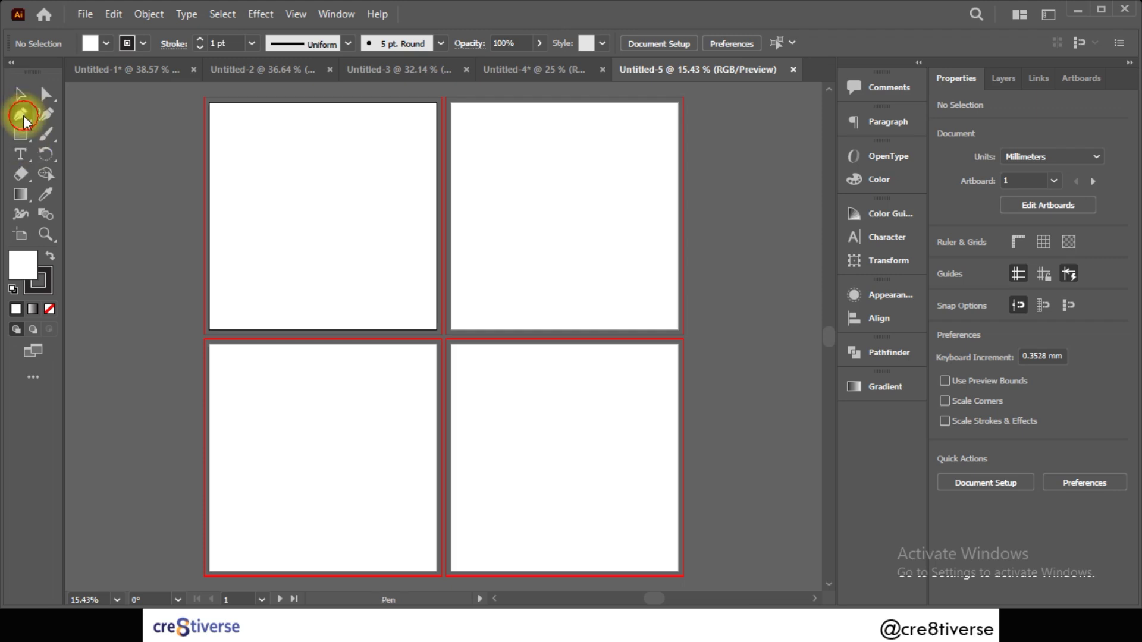
{"action": "left_click", "coordinate": [24, 136]}
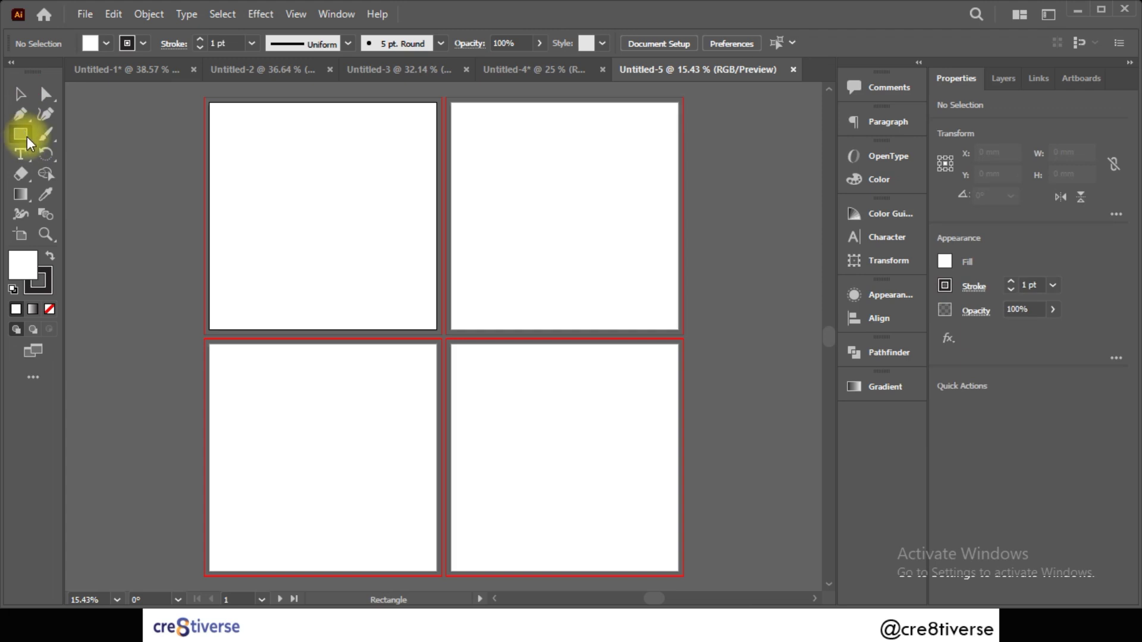
{"action": "left_click", "coordinate": [27, 156]}
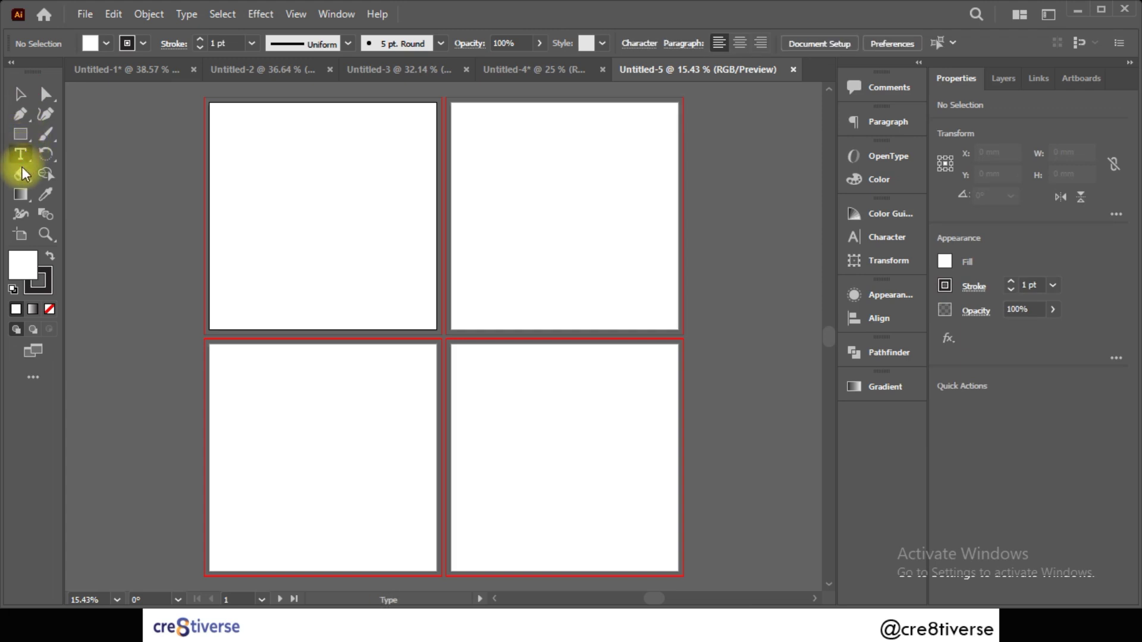
{"action": "left_click", "coordinate": [47, 96]}
{"action": "left_click", "coordinate": [45, 113]}
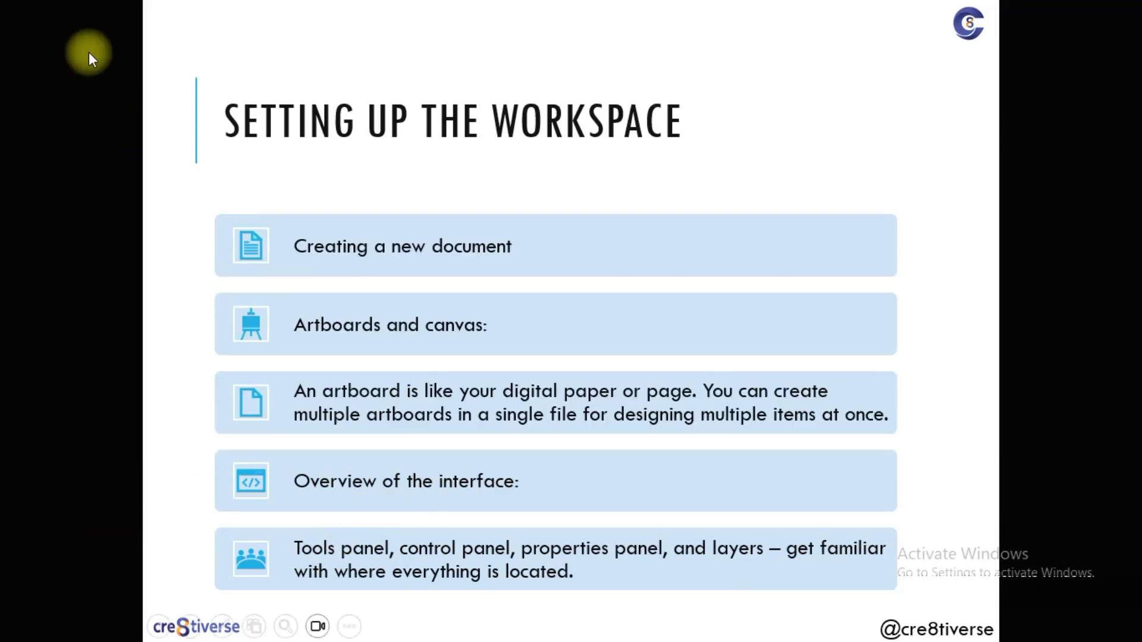
{"action": "key", "text": "alt+Tab"}
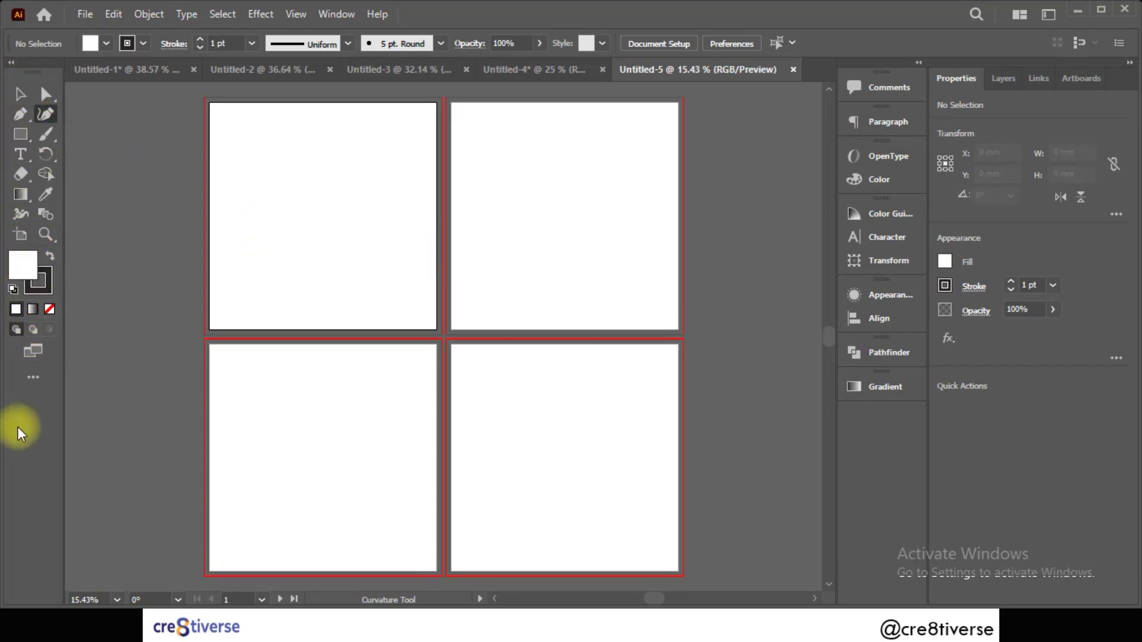
{"action": "key", "text": "alt+Tab"}
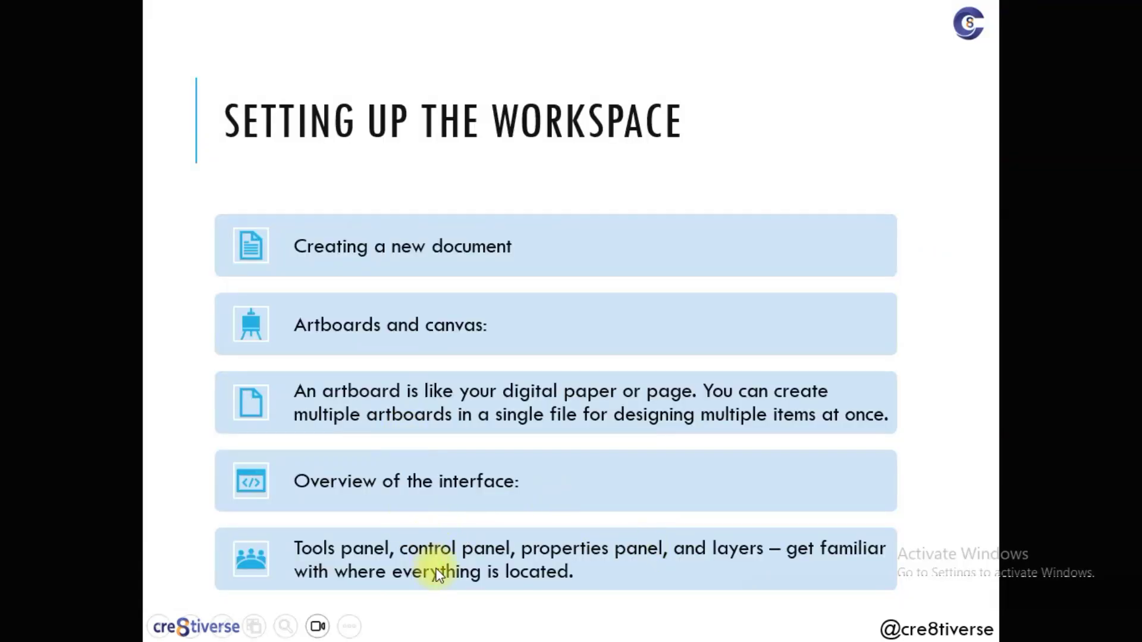
{"action": "key", "text": "alt+Tab"}
{"action": "key", "text": "alt+Tab"}
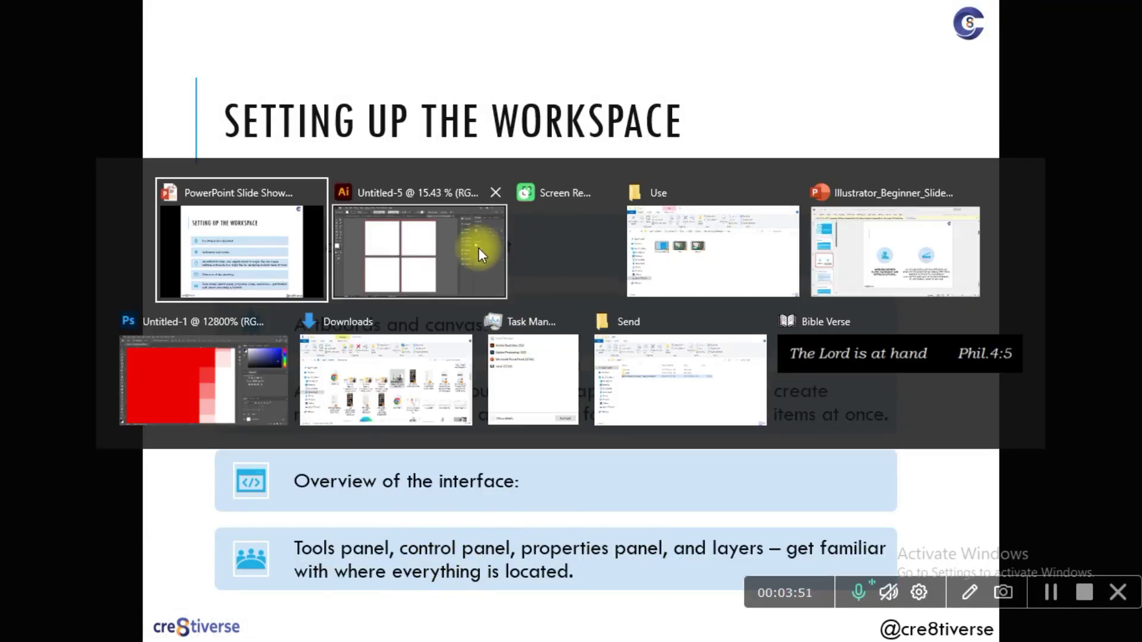
{"action": "left_click", "coordinate": [478, 247]}
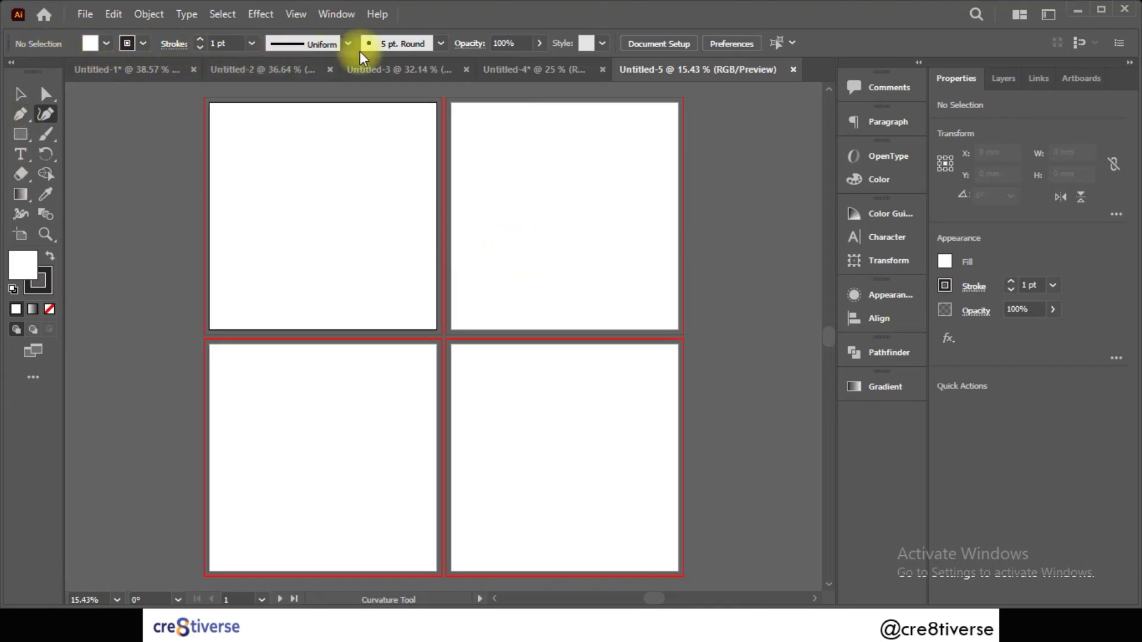
Step: Draw a rectangle about 85 × 119 mm on the first artboard, left of its centre
{"action": "left_click", "coordinate": [20, 94]}
{"action": "left_click", "coordinate": [20, 134]}
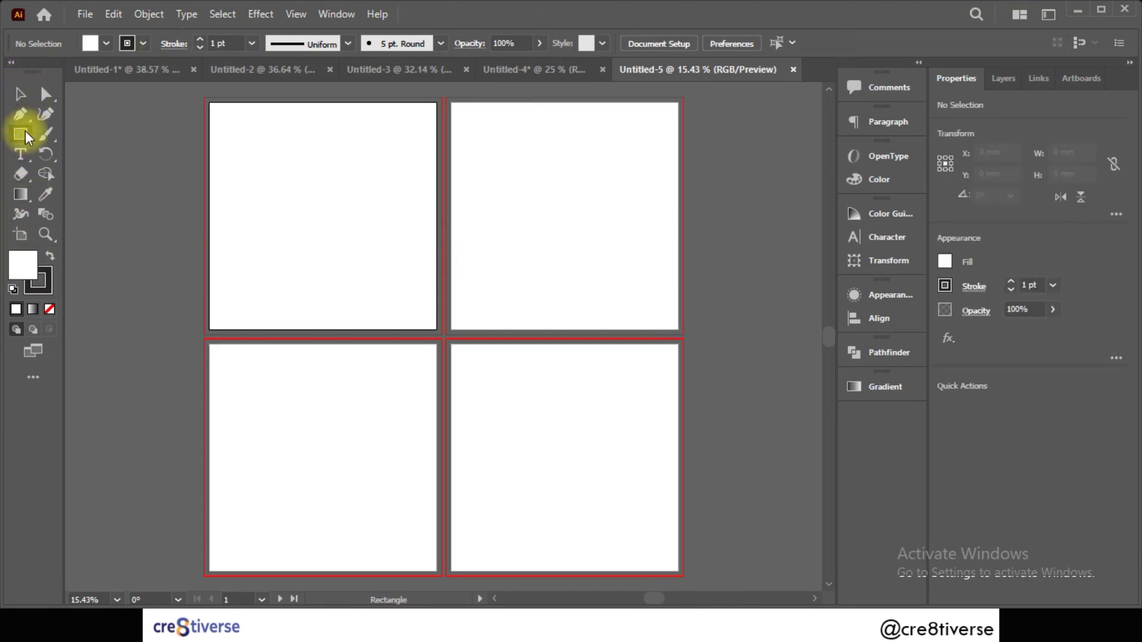
{"action": "left_click_drag", "start_coordinate": [263, 158], "coordinate": [312, 225]}
Step: Draw a closed four-point leaf-like shape about 94 × 87 mm with the Curvature tool, right of the rectangle on the first artboard
{"action": "left_click", "coordinate": [46, 113]}
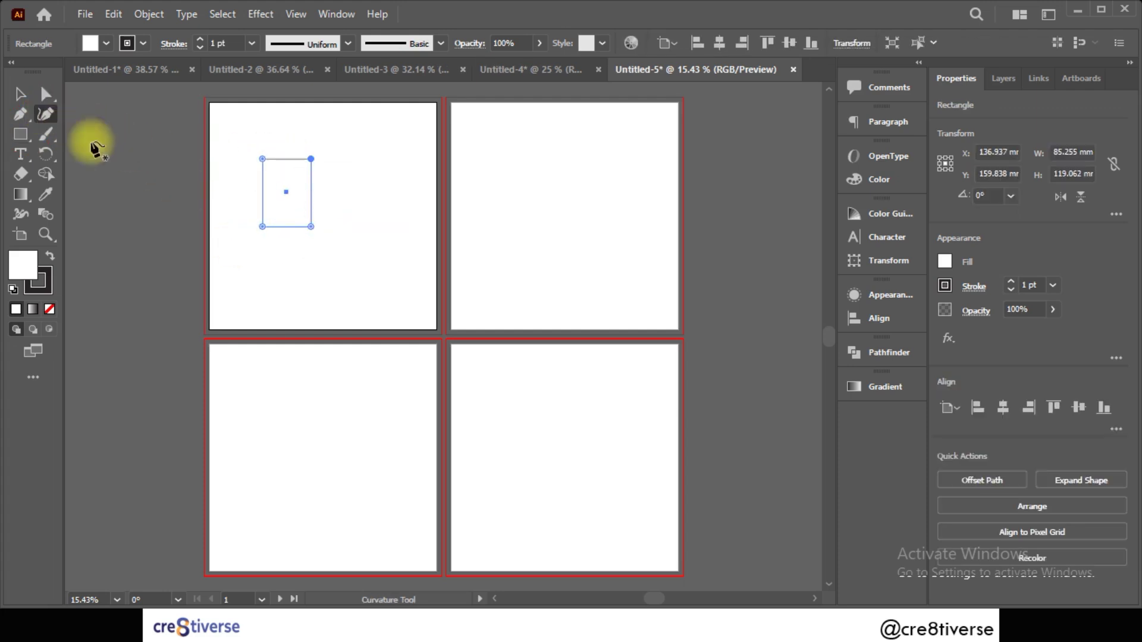
{"action": "left_click", "coordinate": [390, 203]}
{"action": "left_click", "coordinate": [416, 162]}
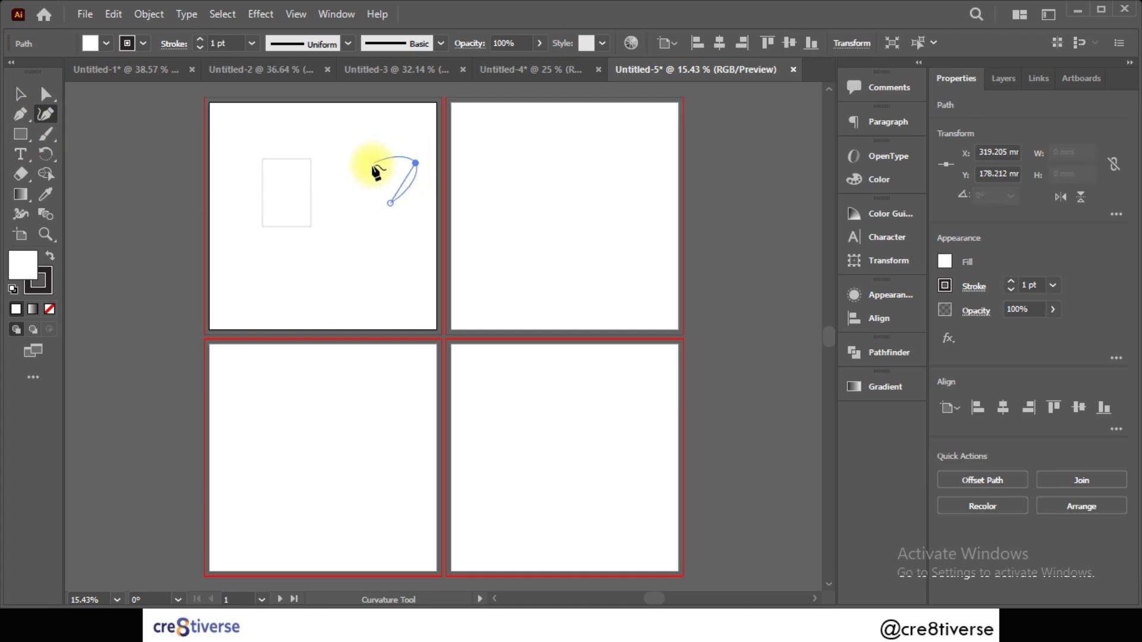
{"action": "left_click", "coordinate": [363, 204]}
{"action": "left_click", "coordinate": [384, 211]}
{"action": "left_click", "coordinate": [390, 203]}
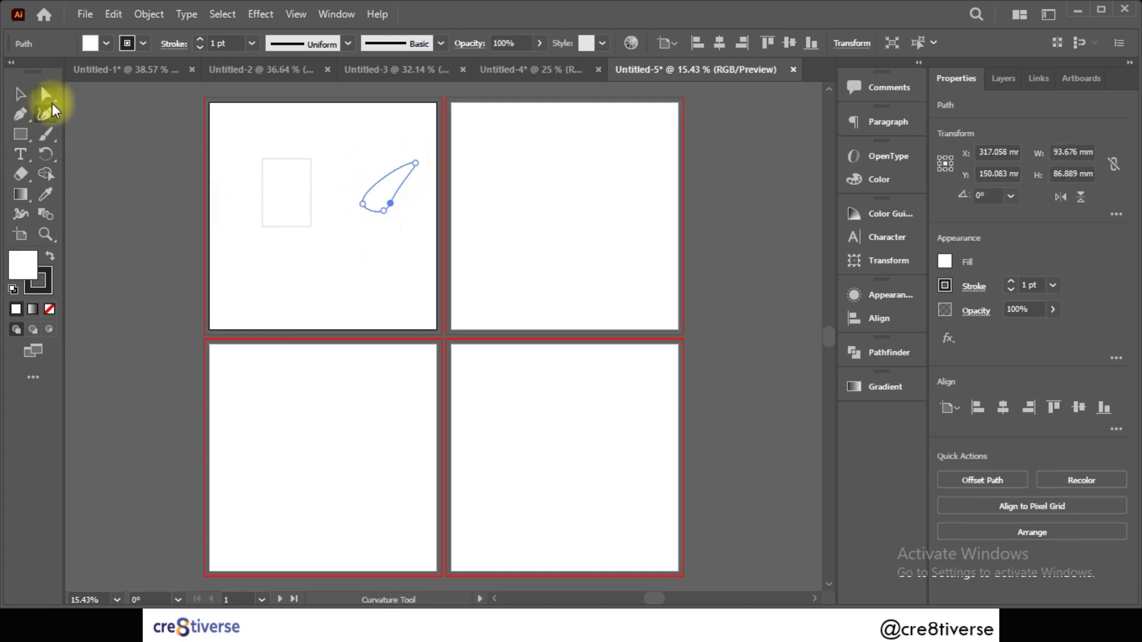
{"action": "left_click", "coordinate": [46, 93]}
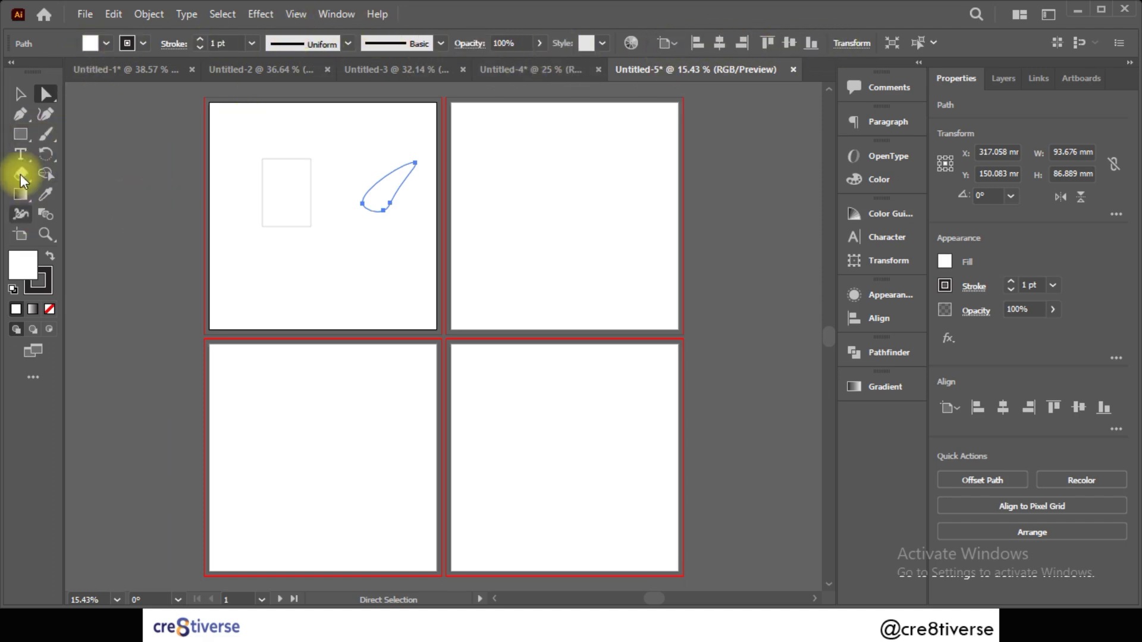
Step: Hide the Control panel from the workspace
{"action": "left_click", "coordinate": [336, 14]}
{"action": "left_click", "coordinate": [403, 137]}
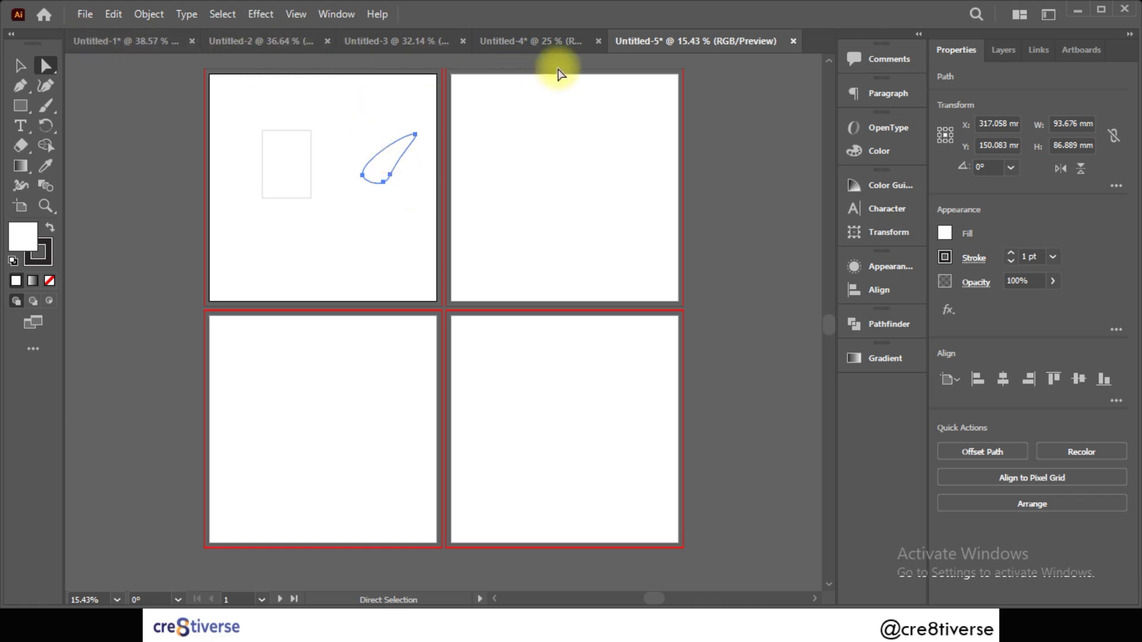
{"action": "left_click", "coordinate": [333, 15]}
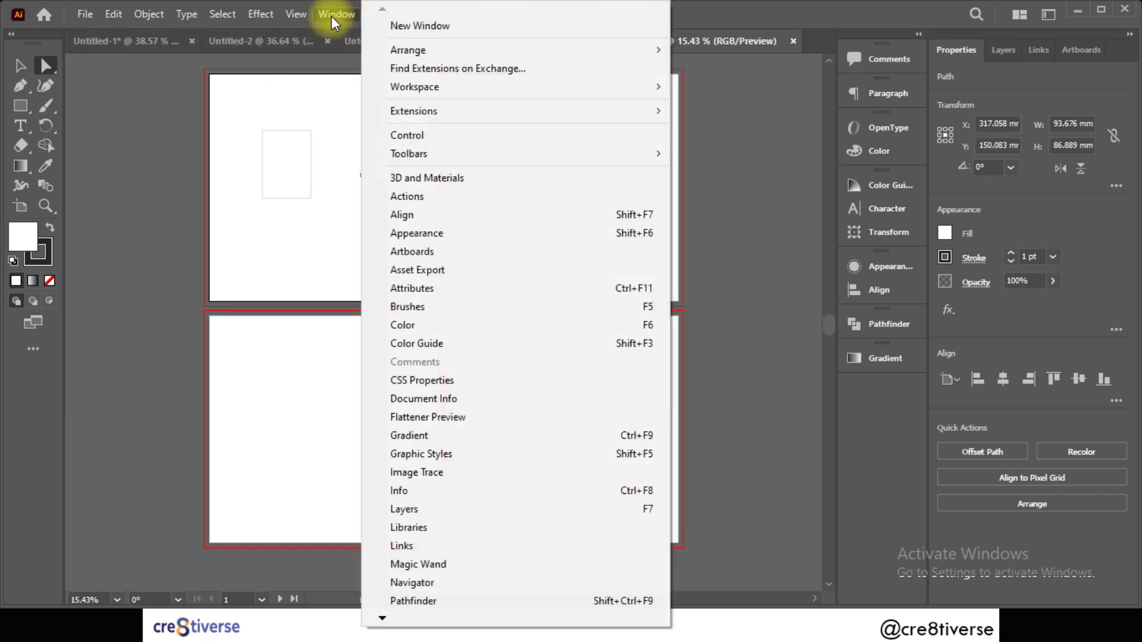
{"action": "key", "text": "Left"}
{"action": "key", "text": "Escape"}
{"action": "left_click", "coordinate": [336, 14]}
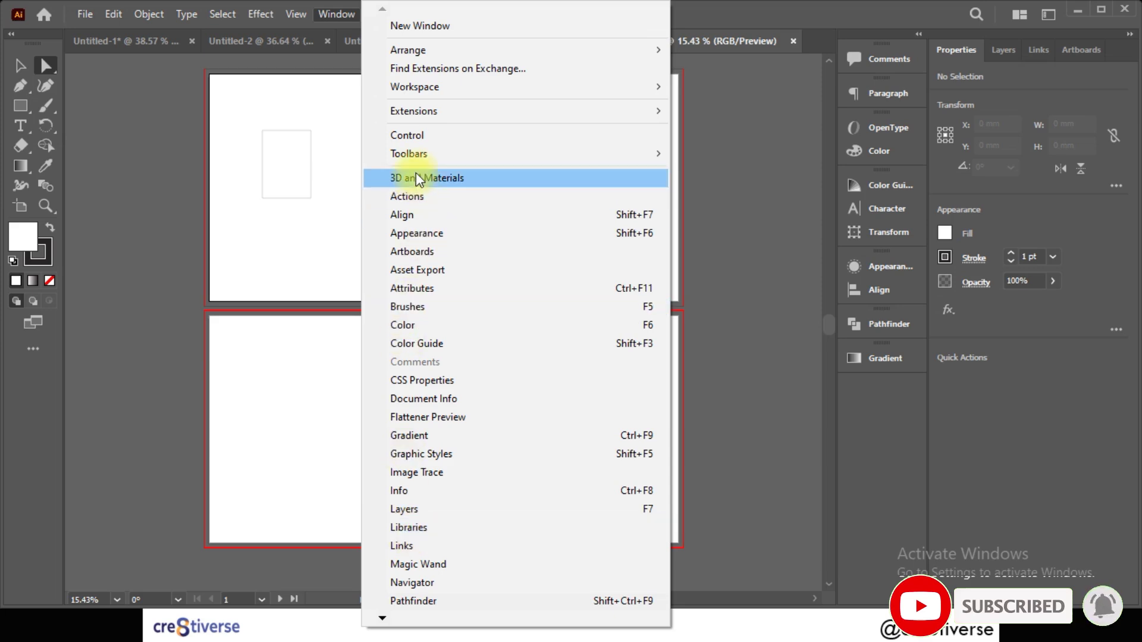
{"action": "left_click", "coordinate": [763, 157]}
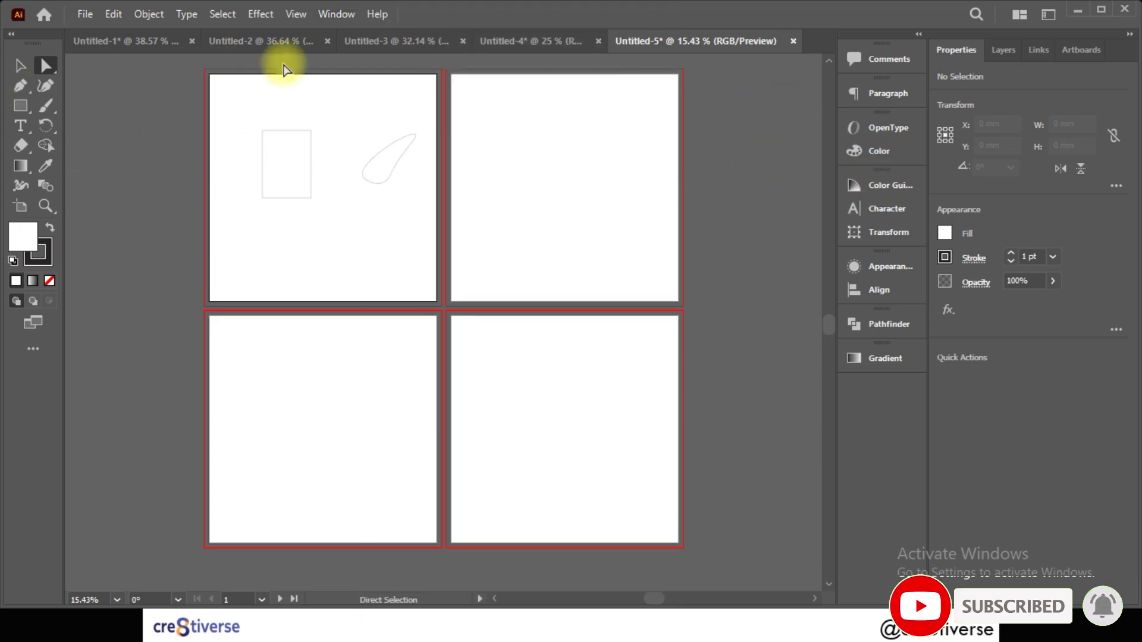
Step: Show the Control panel in the workspace
{"action": "left_click", "coordinate": [331, 15]}
{"action": "left_click", "coordinate": [397, 137]}
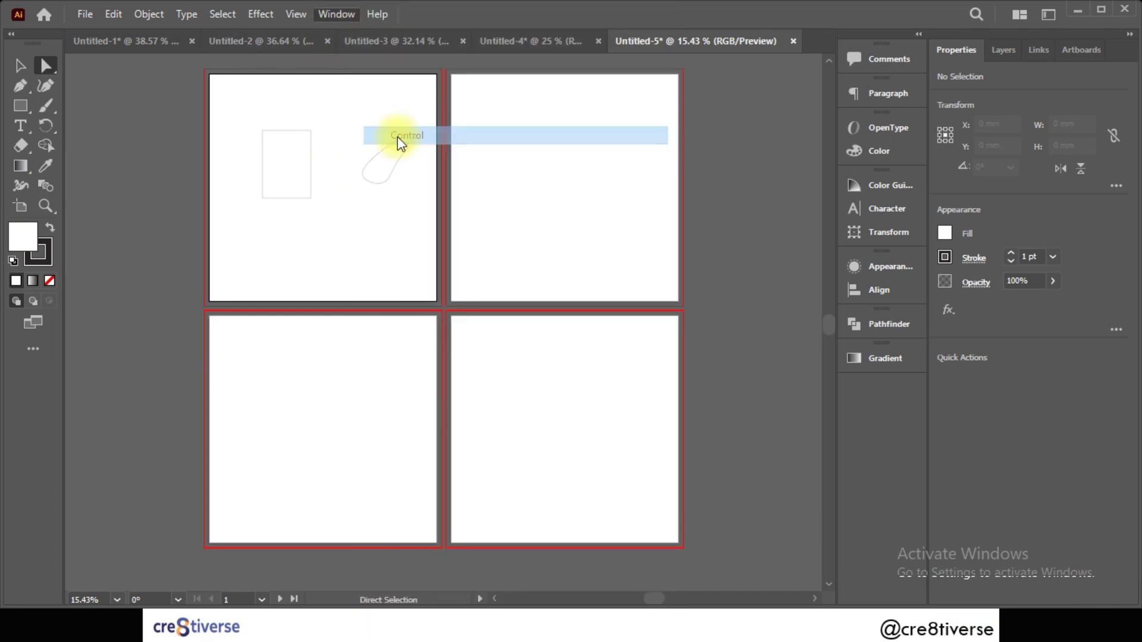
{"action": "left_click", "coordinate": [326, 15]}
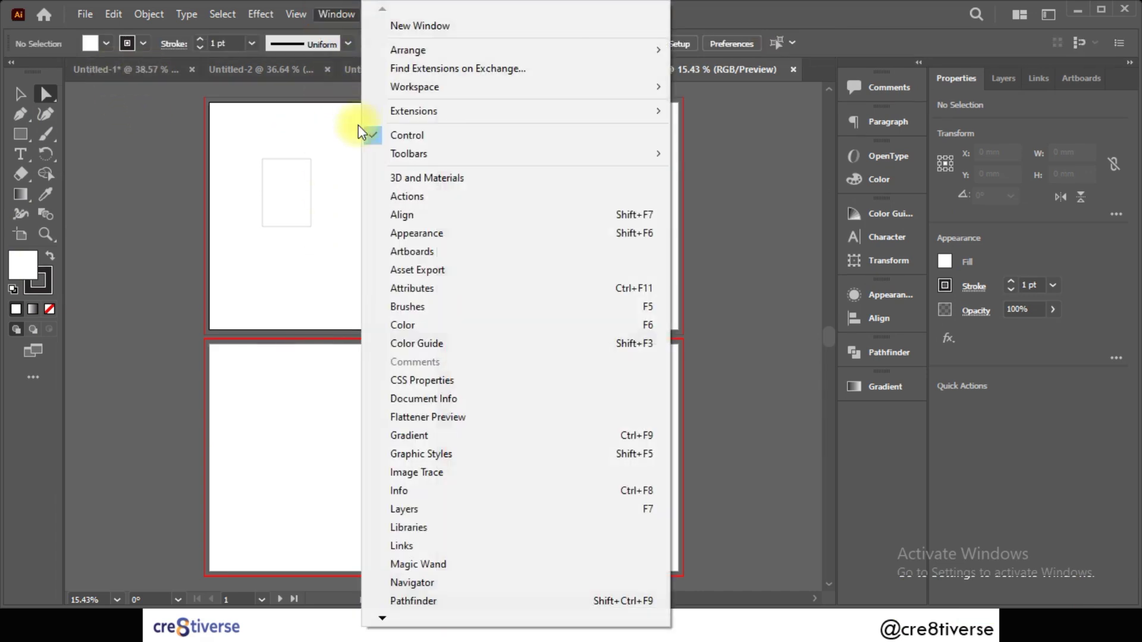
{"action": "left_click", "coordinate": [157, 142]}
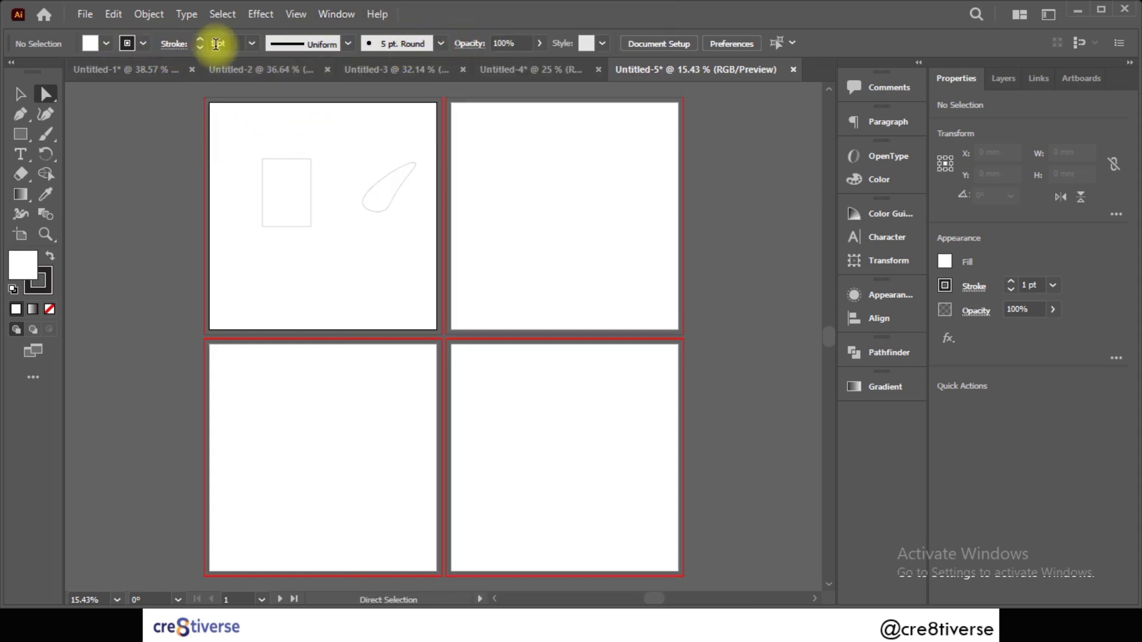
Step: Switch to the PowerPoint slide show to check the workspace outline, and return to the Illustrator document
{"action": "key", "text": "alt+Tab"}
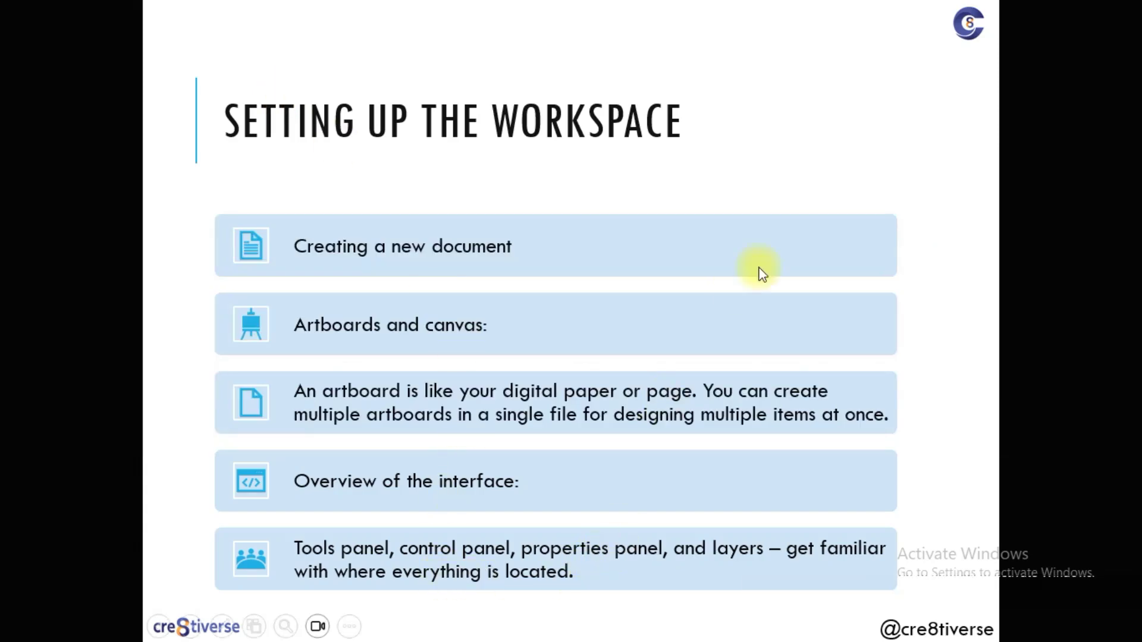
{"action": "key", "text": "alt+Tab"}
{"action": "left_click", "coordinate": [418, 263]}
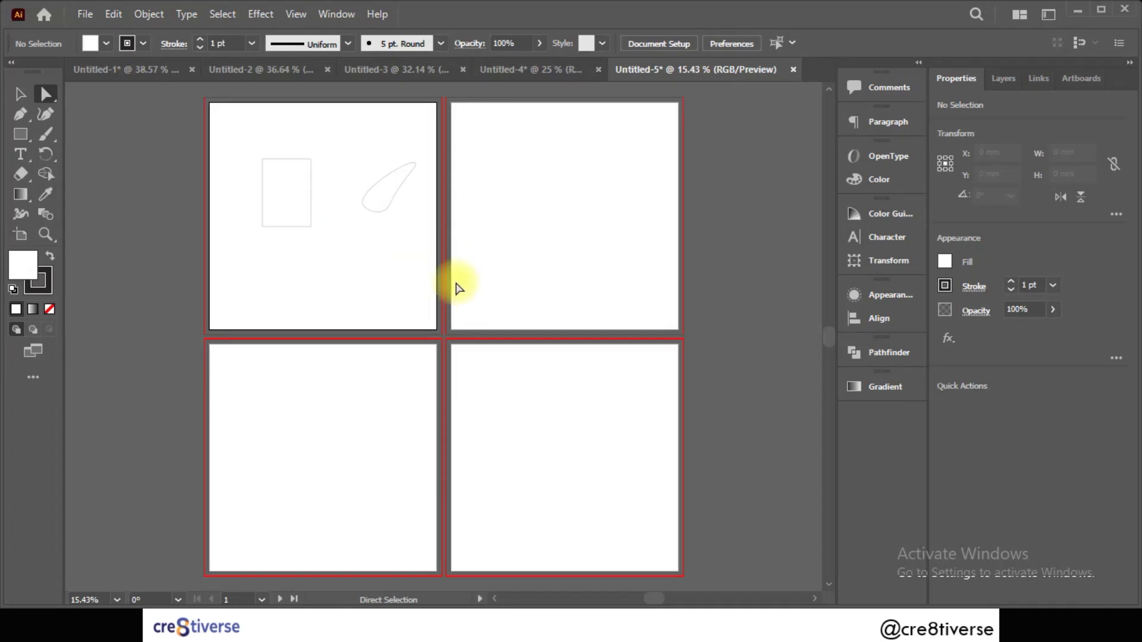
Step: Raise the stroke weight of the rectangle on the first artboard to 13 pt
{"action": "left_click", "coordinate": [284, 178]}
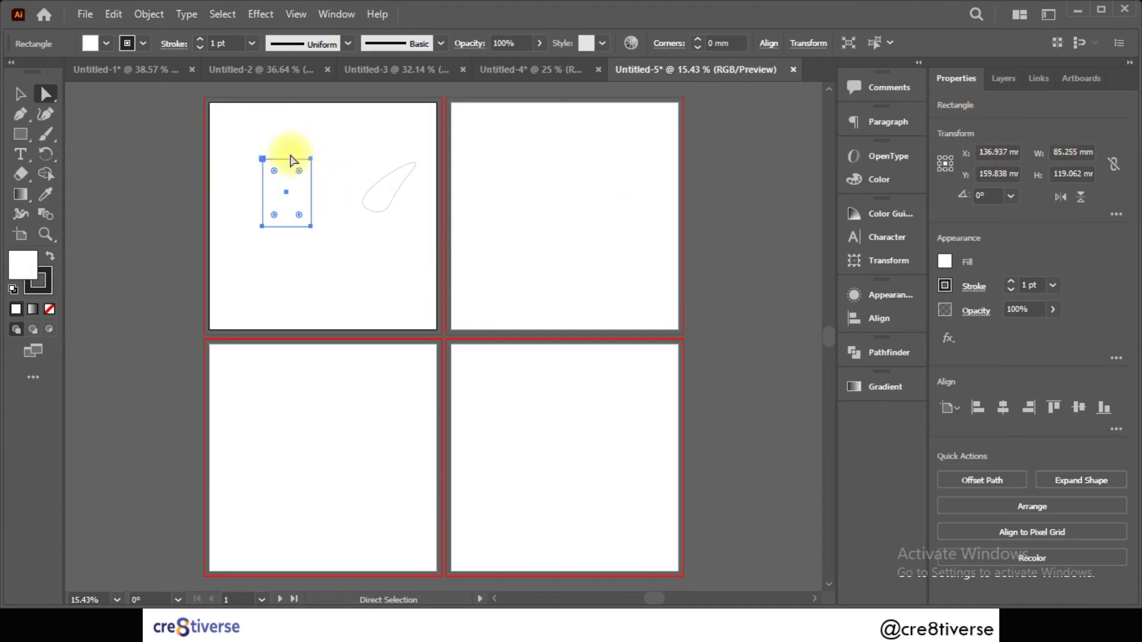
{"action": "left_click", "coordinate": [377, 205]}
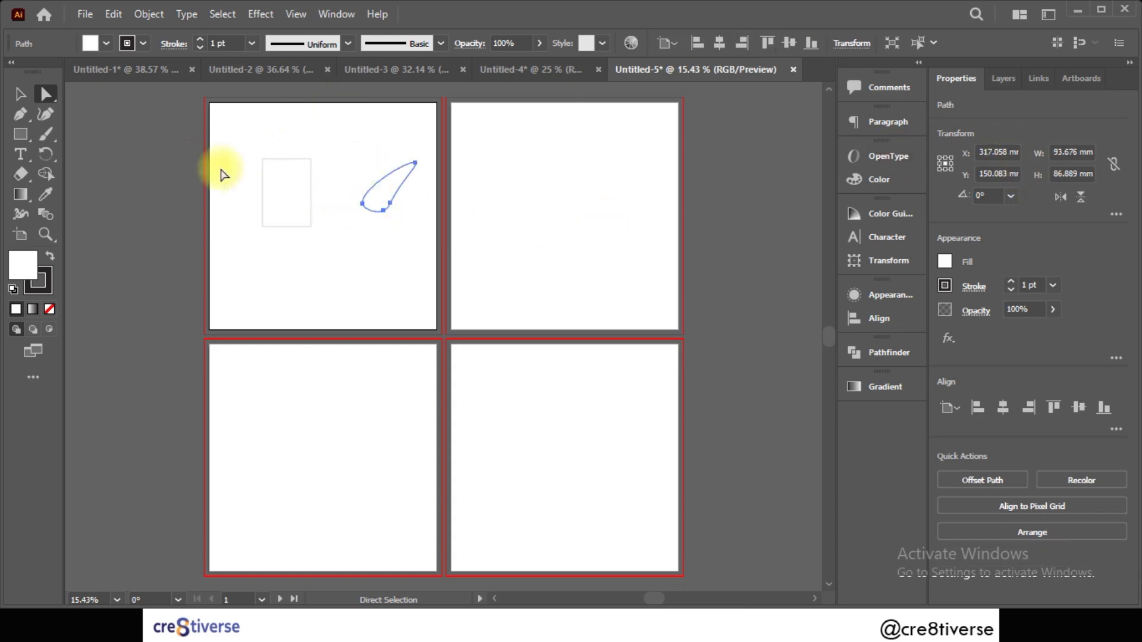
{"action": "left_click", "coordinate": [290, 176]}
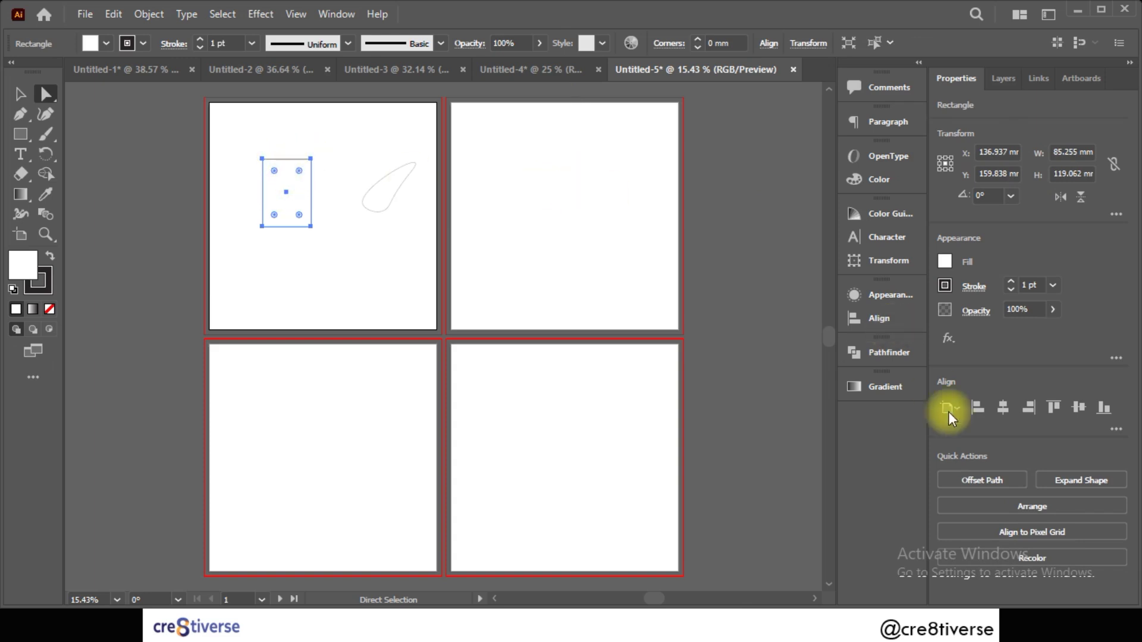
{"action": "left_click", "coordinate": [1012, 281]}
{"action": "left_click", "coordinate": [1012, 282]}
{"action": "left_click", "coordinate": [1012, 282]}
{"action": "left_click", "coordinate": [1012, 282]}
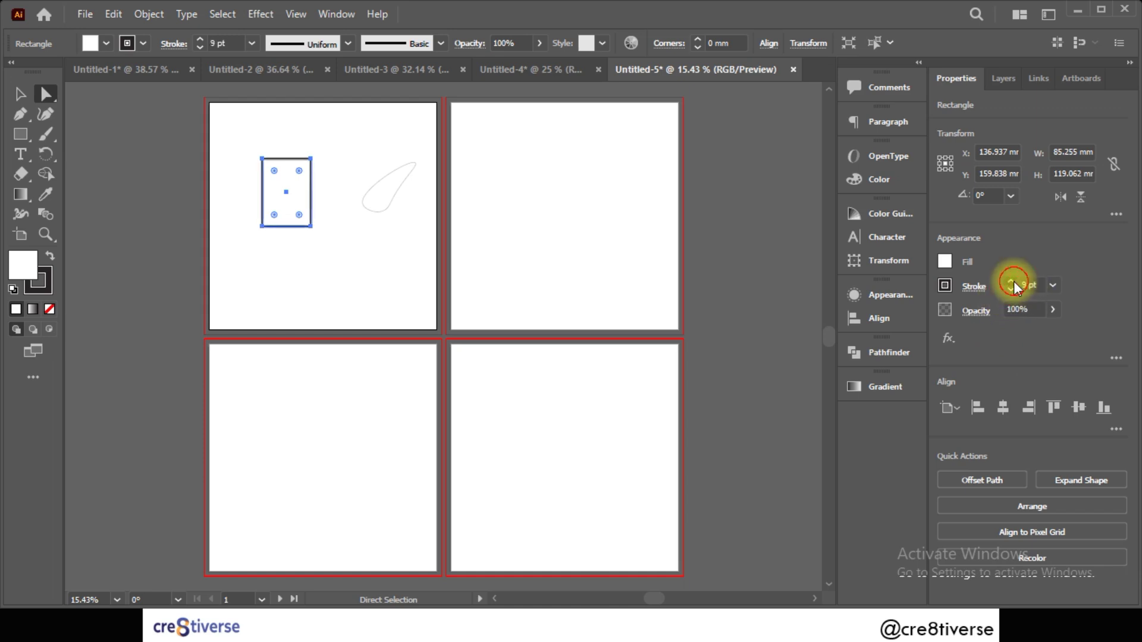
{"action": "left_click", "coordinate": [1010, 282]}
{"action": "left_click", "coordinate": [1011, 282]}
{"action": "left_click", "coordinate": [1011, 282]}
{"action": "left_click", "coordinate": [1011, 282]}
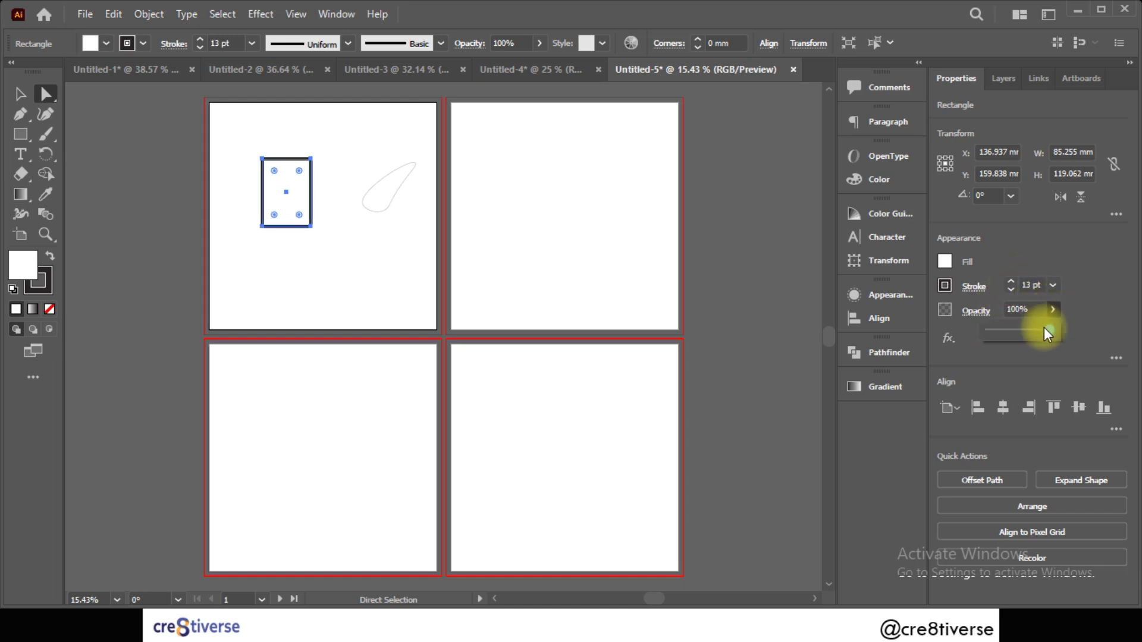
Step: Fill the rectangle with green and leave its opacity at 100% after trying 46%
{"action": "left_click", "coordinate": [105, 43]}
{"action": "left_click", "coordinate": [83, 72]}
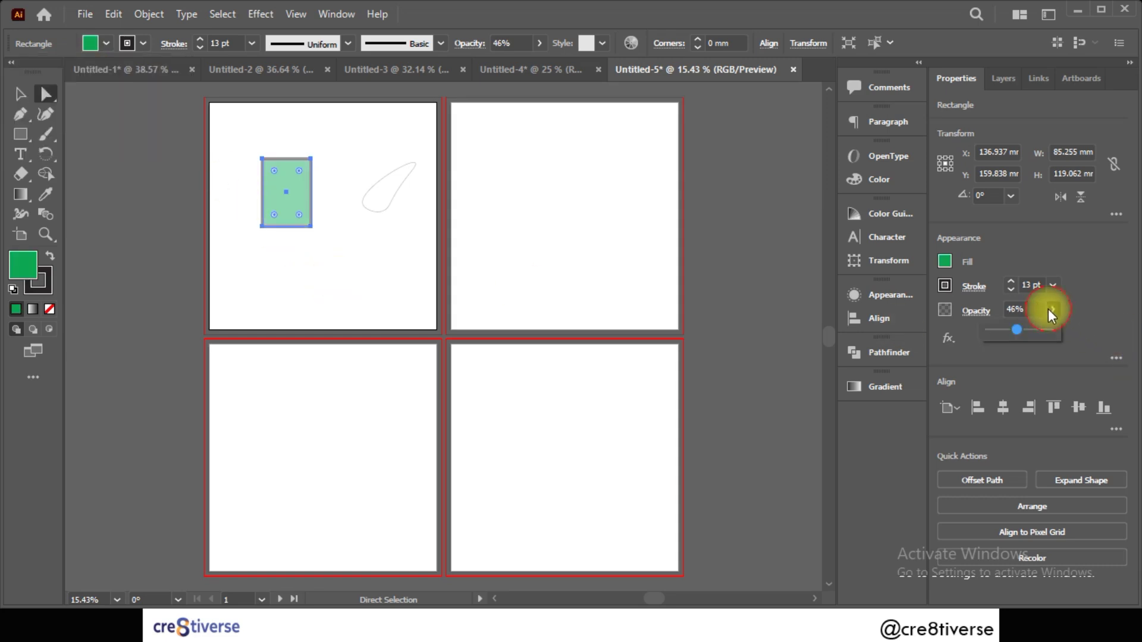
{"action": "left_click", "coordinate": [1108, 336]}
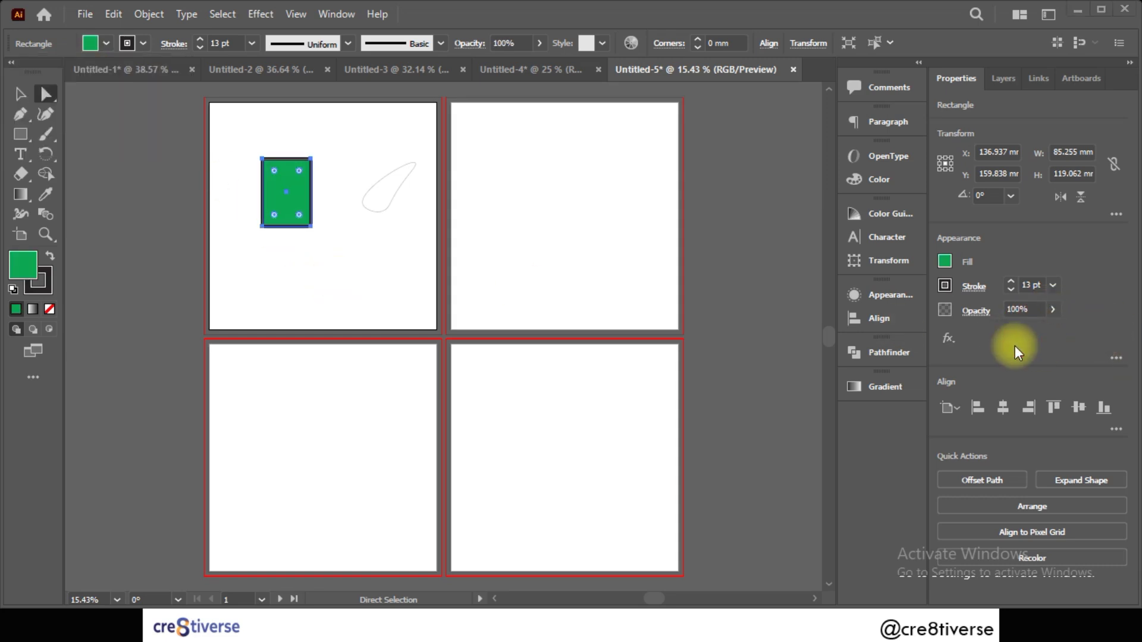
{"action": "left_click", "coordinate": [947, 336]}
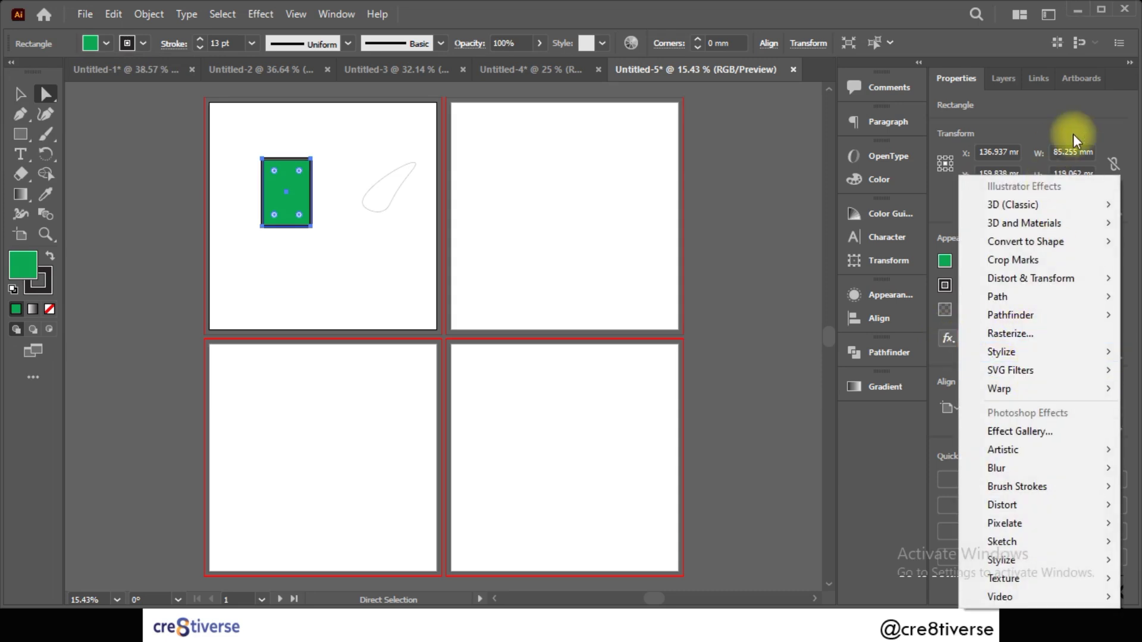
{"action": "left_click", "coordinate": [1073, 133]}
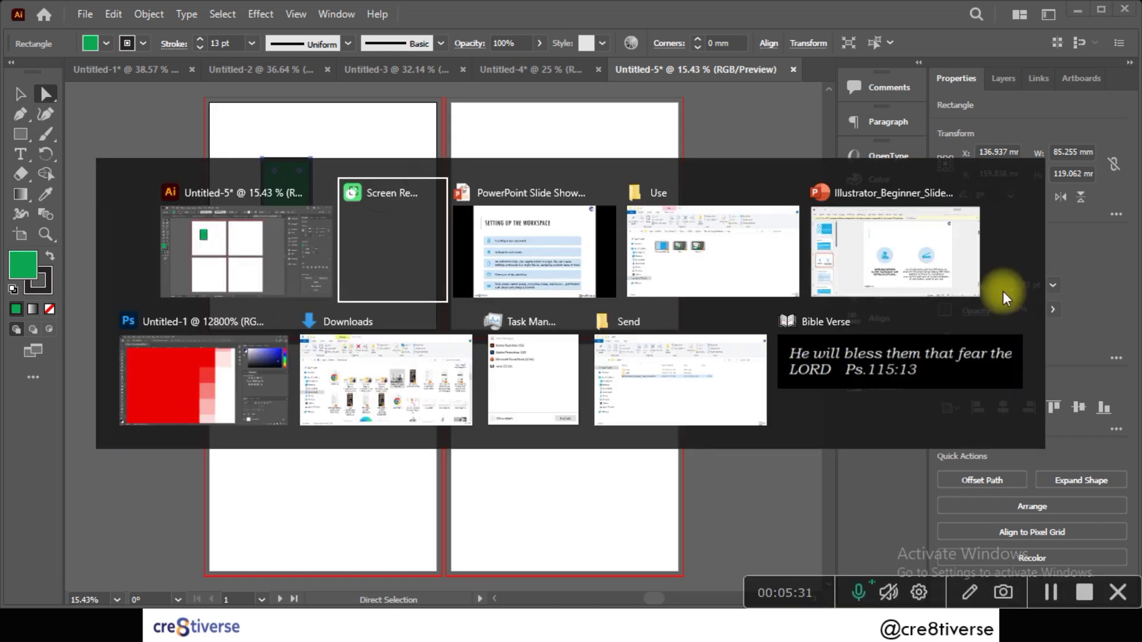
Step: Review the interface overview points on the PowerPoint "Setting Up the Workspace" slide, and switch back to Illustrator
{"action": "key", "text": "alt+Tab"}
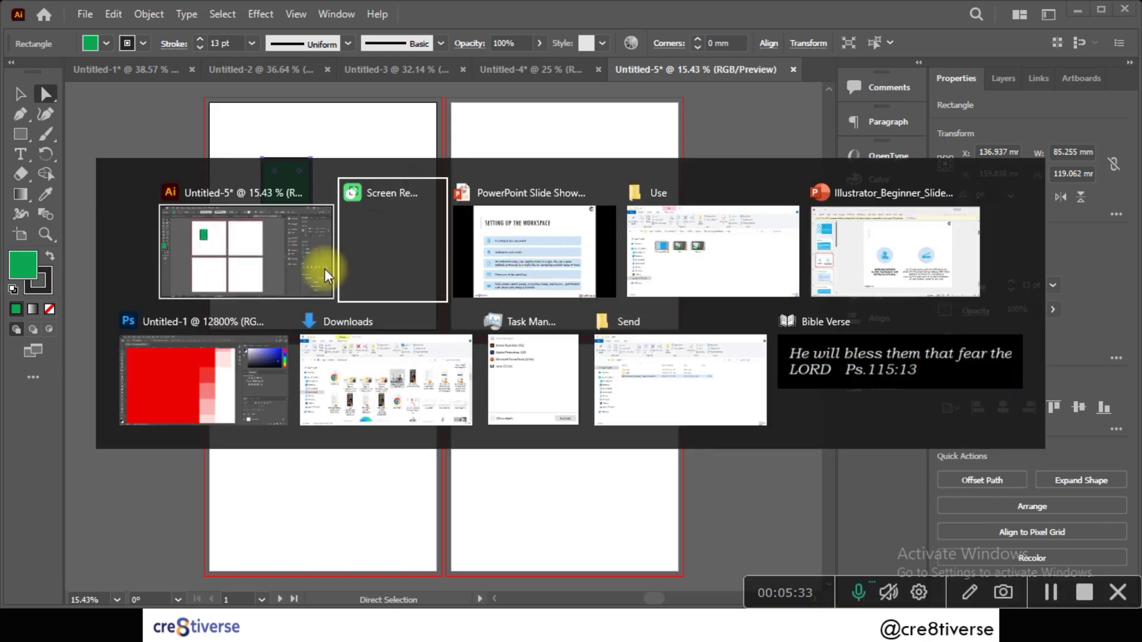
{"action": "left_click", "coordinate": [304, 267]}
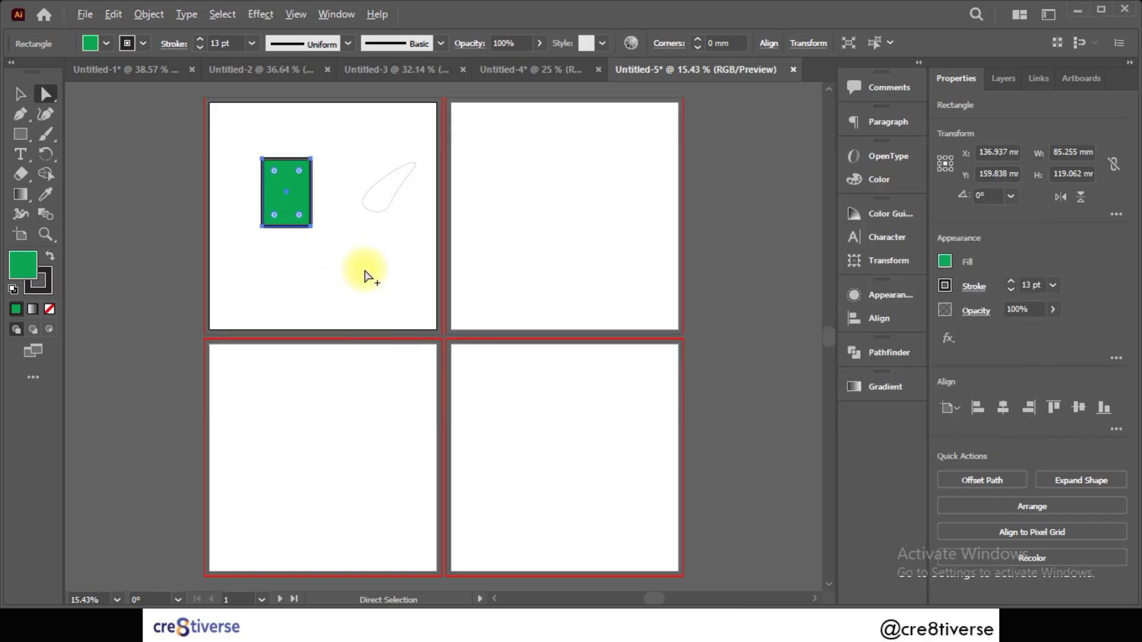
{"action": "key", "text": "alt+Tab"}
{"action": "left_click", "coordinate": [509, 262]}
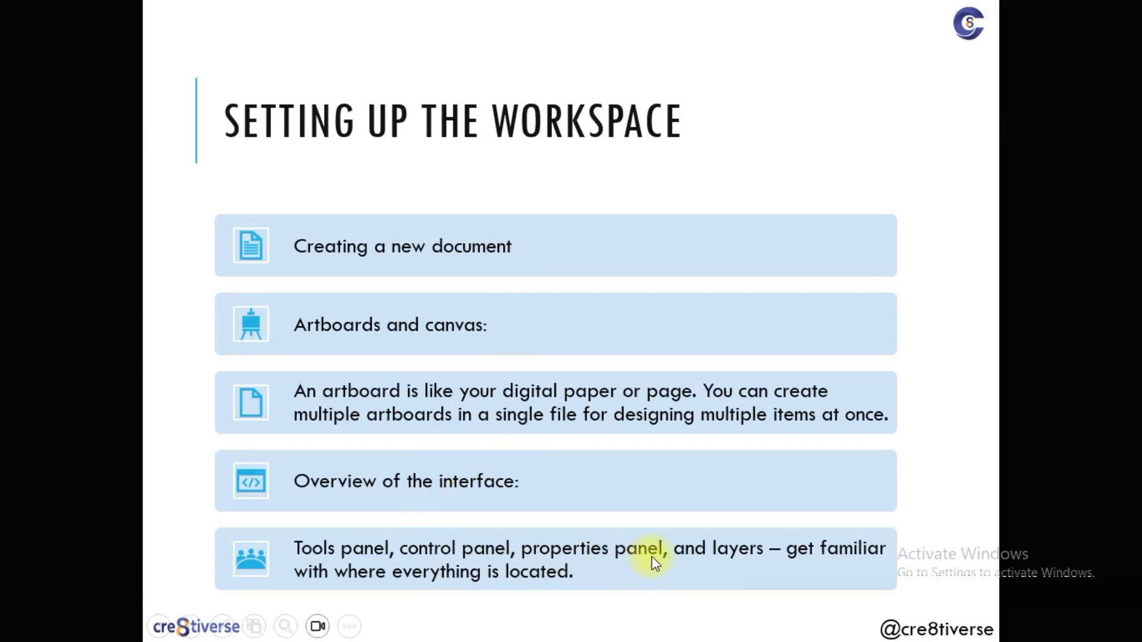
{"action": "key", "text": "alt+Tab"}
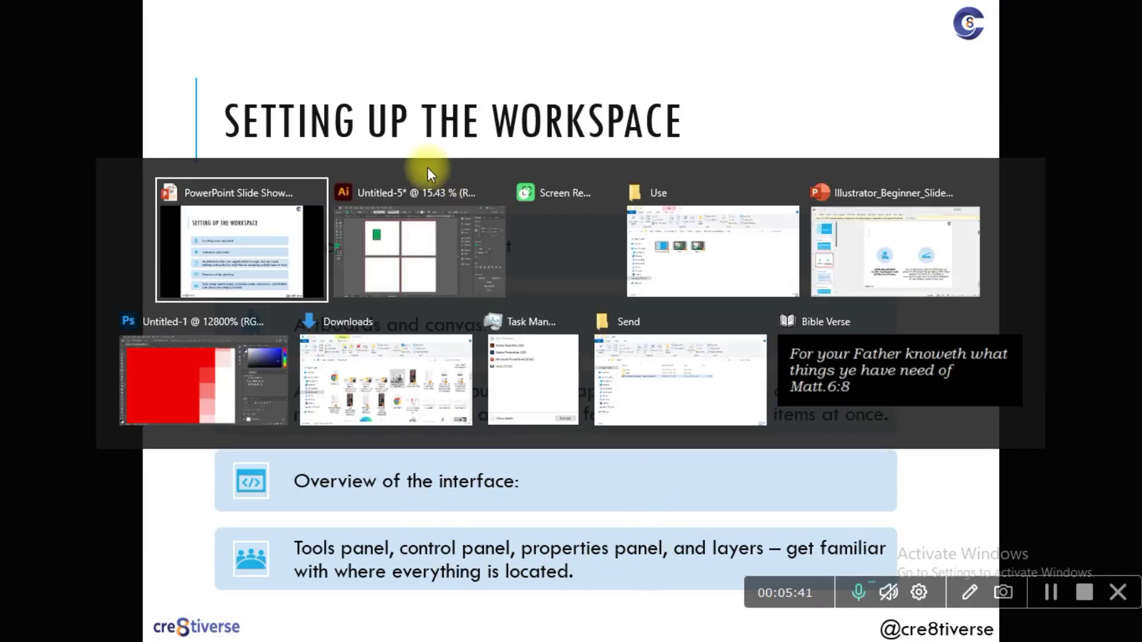
{"action": "left_click", "coordinate": [461, 258]}
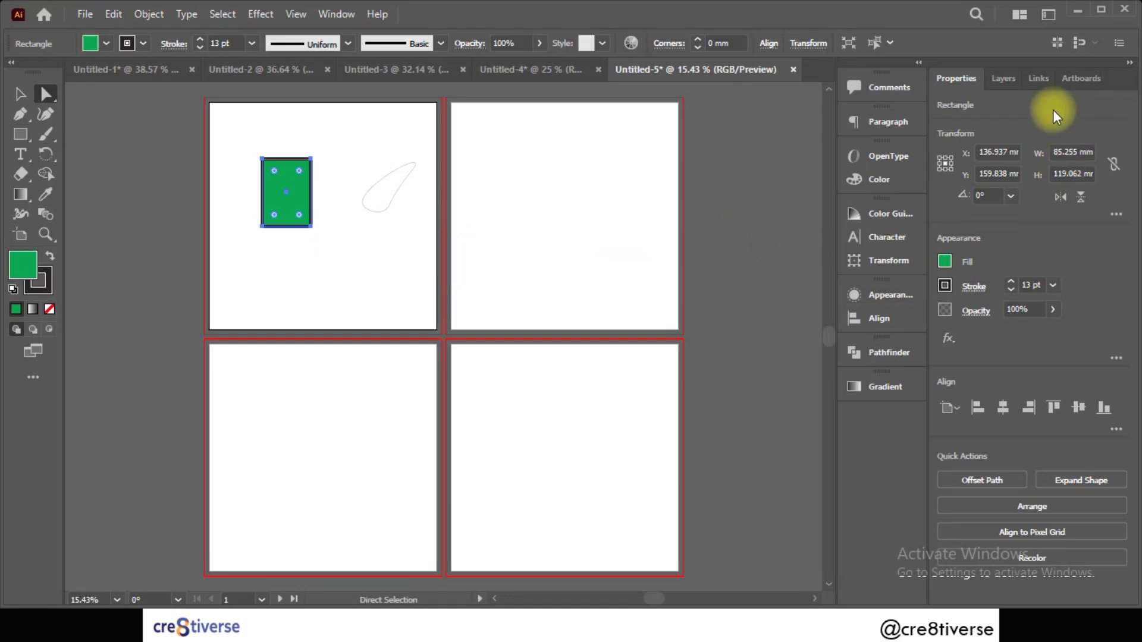
Step: Display the document's layers and move the green rectangle lower on the first artboard, below and left of the leaf shape
{"action": "left_click", "coordinate": [1004, 79]}
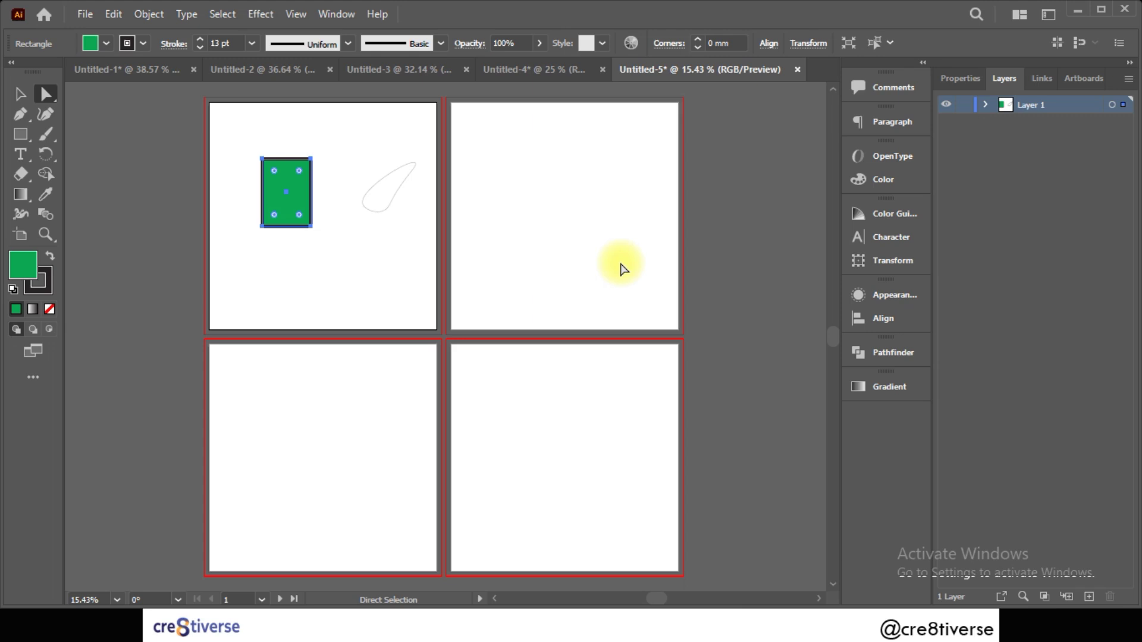
{"action": "left_click", "coordinate": [408, 268]}
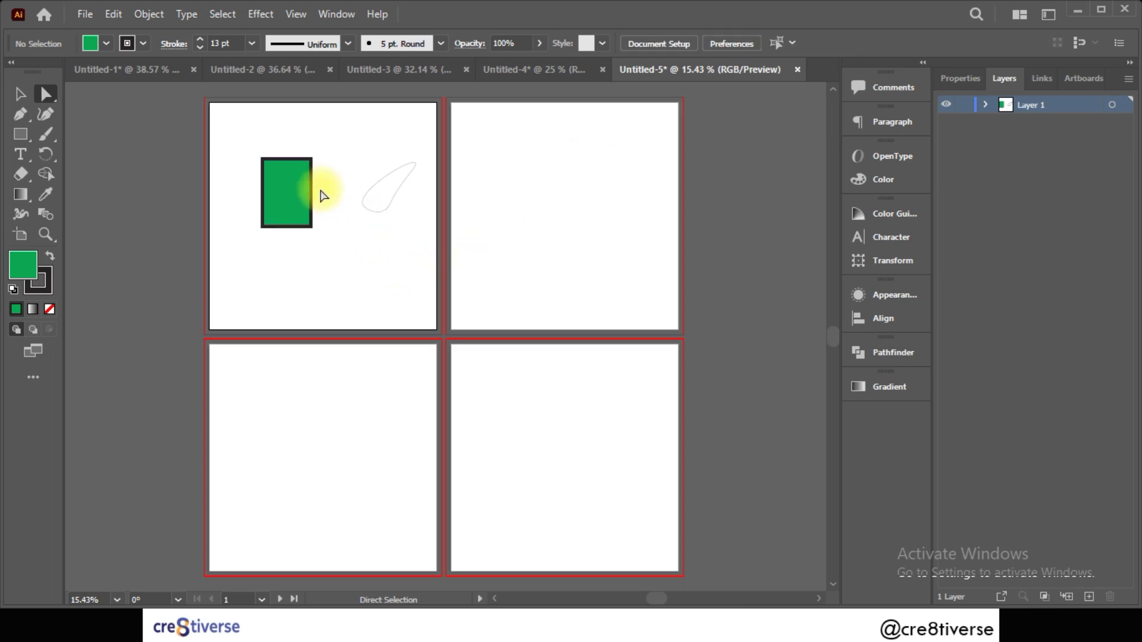
{"action": "left_click_drag", "start_coordinate": [312, 229], "coordinate": [341, 256]}
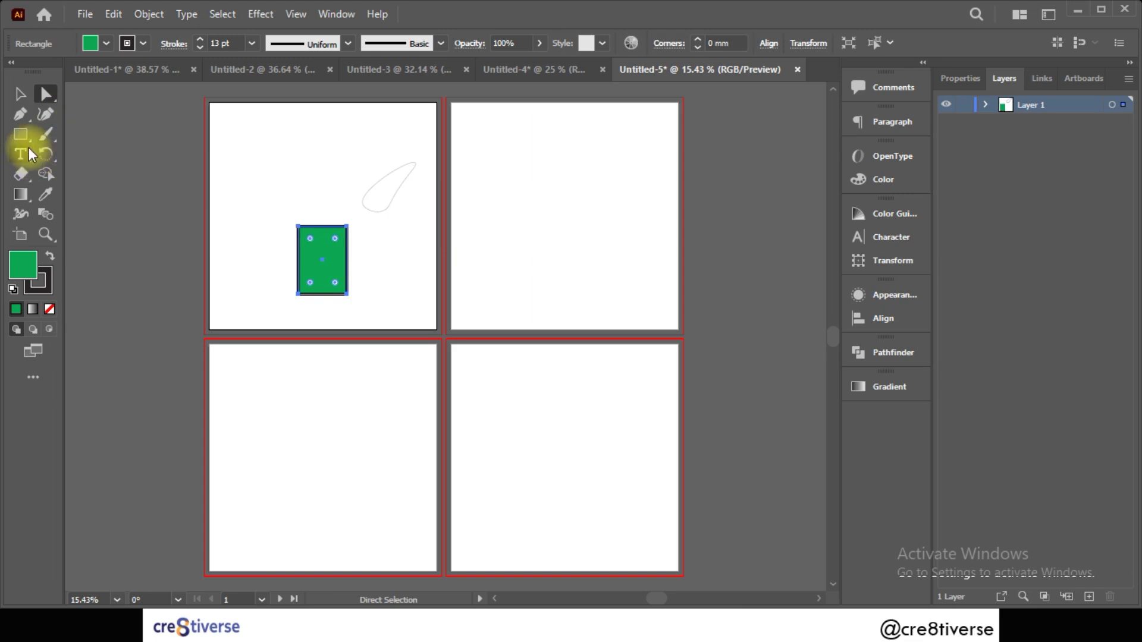
Step: Draw a circle with the Ellipse tool inside the green rectangle, slightly right of its centre
{"action": "left_click_drag", "start_coordinate": [20, 133], "coordinate": [89, 152]}
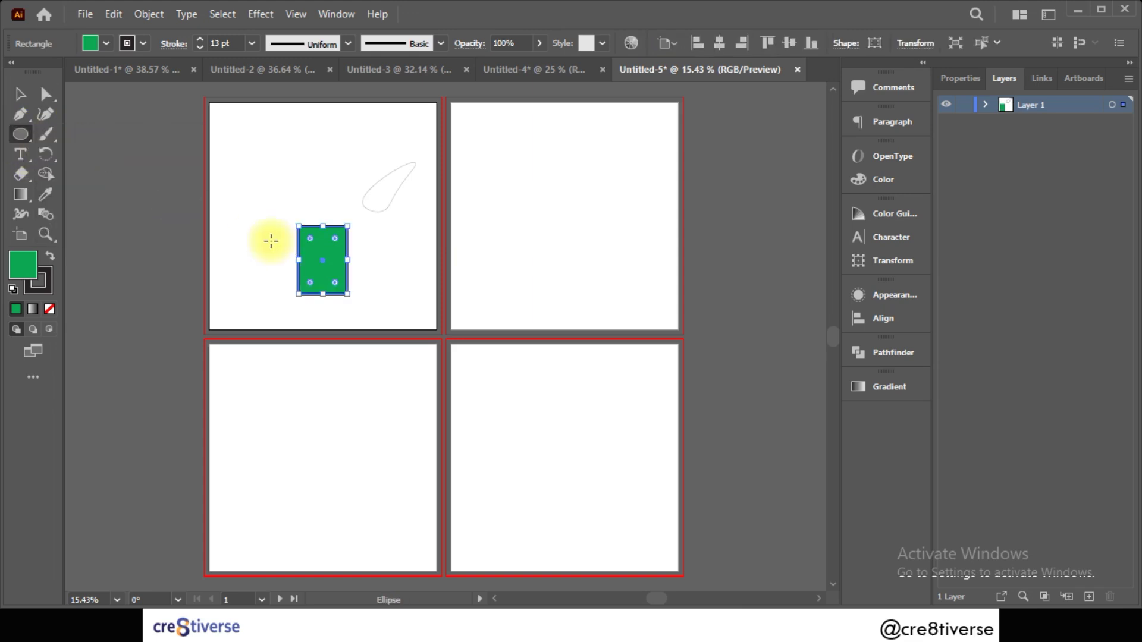
{"action": "scroll", "coordinate": [334, 249], "scroll_direction": "up", "scroll_amount": 4}
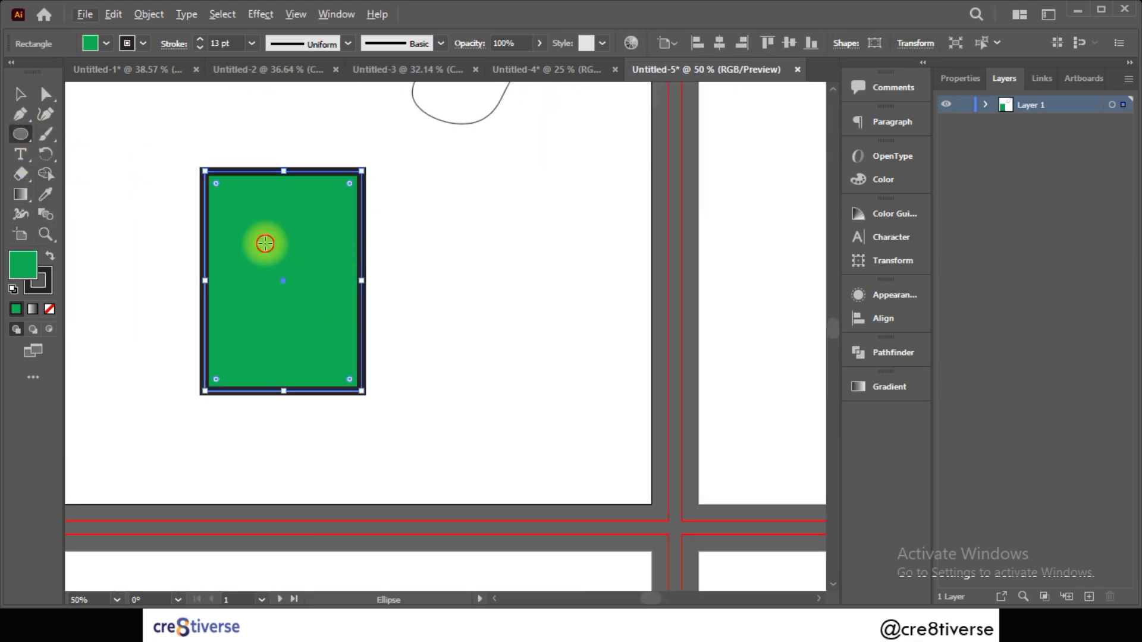
{"action": "left_click_drag", "start_coordinate": [265, 243], "coordinate": [331, 308]}
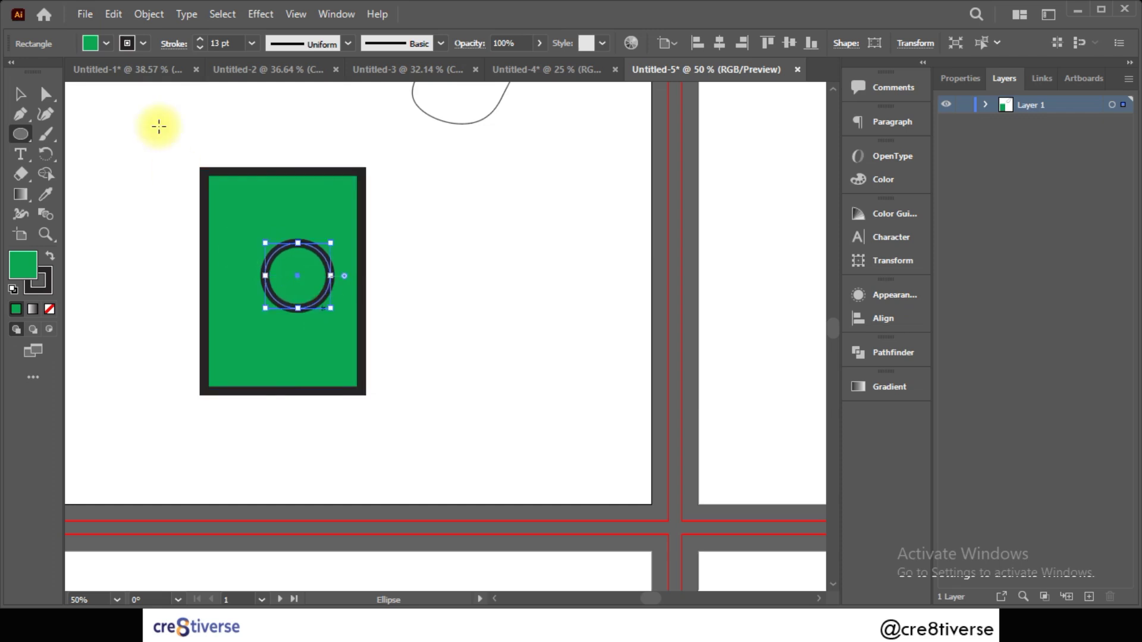
Step: Fill the circle inside the green rectangle with magenta and remove its stroke
{"action": "left_click", "coordinate": [105, 42]}
{"action": "left_click", "coordinate": [112, 69]}
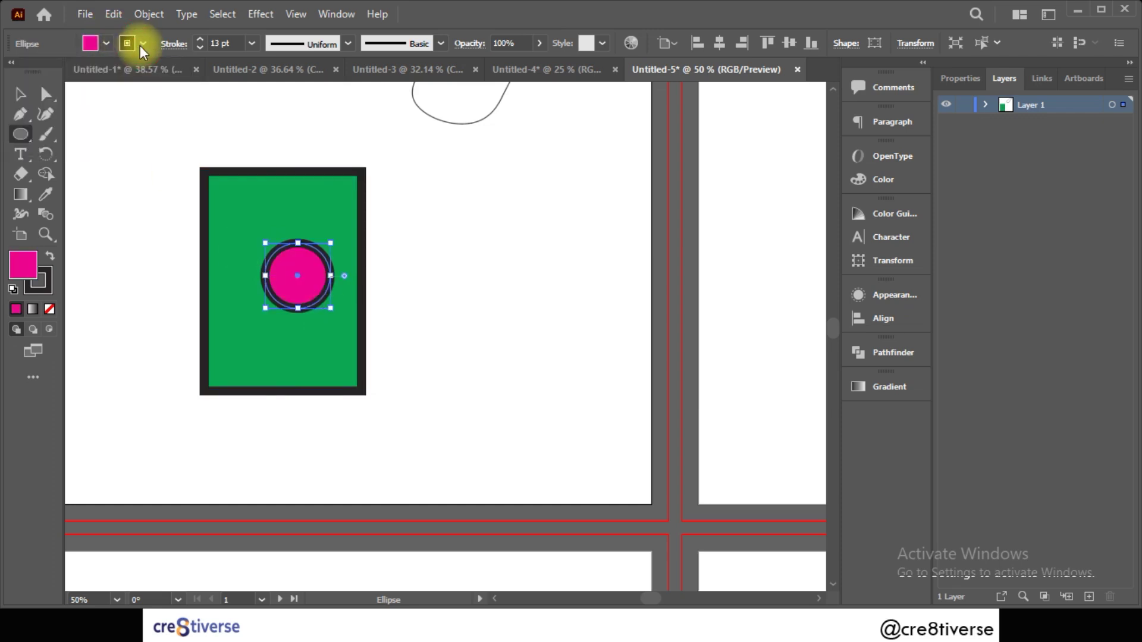
{"action": "left_click", "coordinate": [143, 44]}
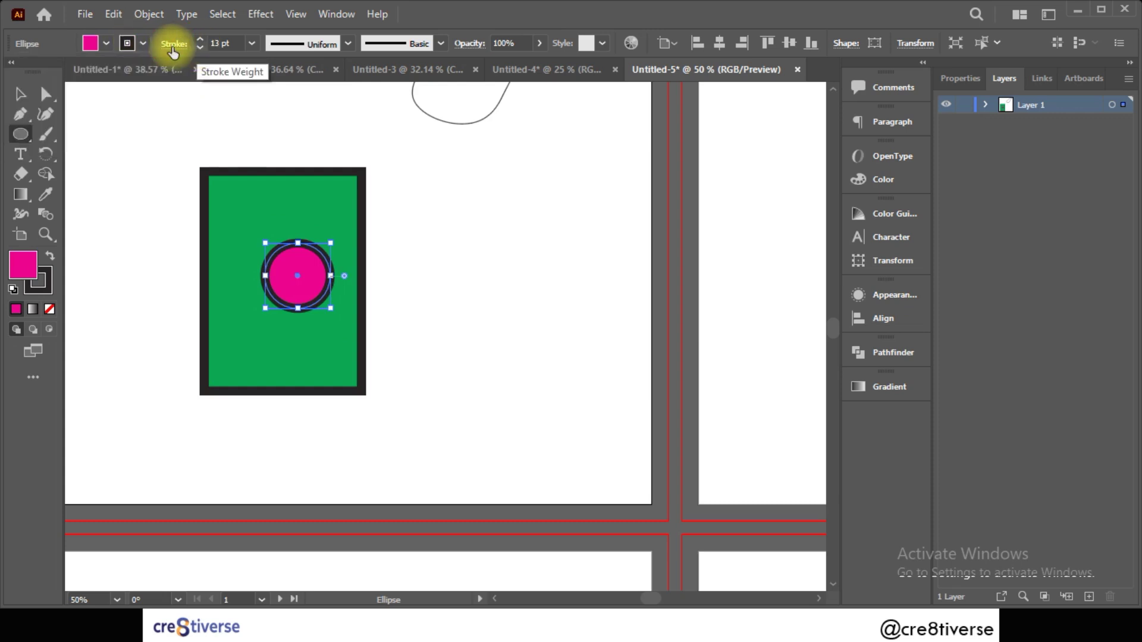
{"action": "left_click", "coordinate": [142, 44]}
{"action": "left_click", "coordinate": [10, 72]}
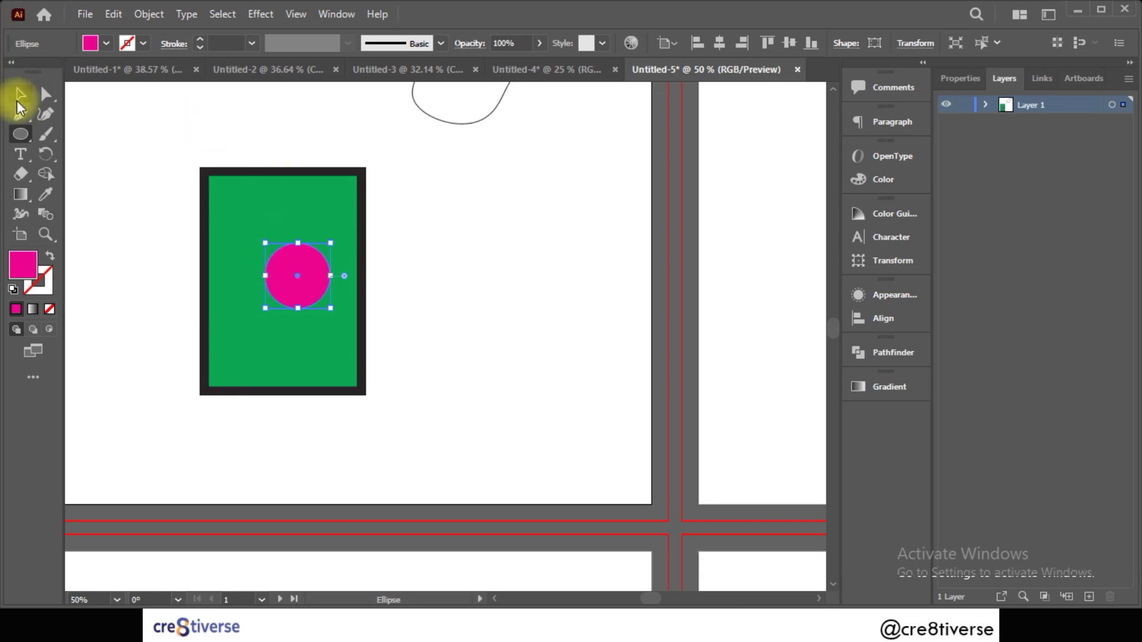
{"action": "left_click", "coordinate": [19, 99]}
{"action": "left_click", "coordinate": [102, 209]}
{"action": "left_click", "coordinate": [277, 280]}
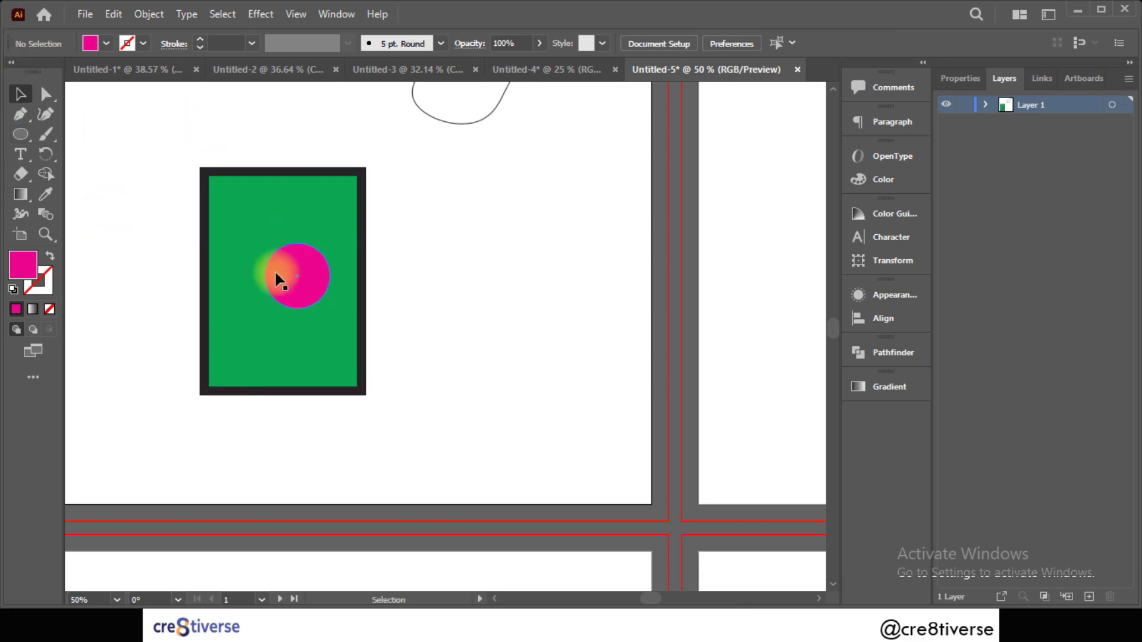
Step: Draw a small polygon with the Polygon tool inside the magenta circle
{"action": "left_click", "coordinate": [22, 136]}
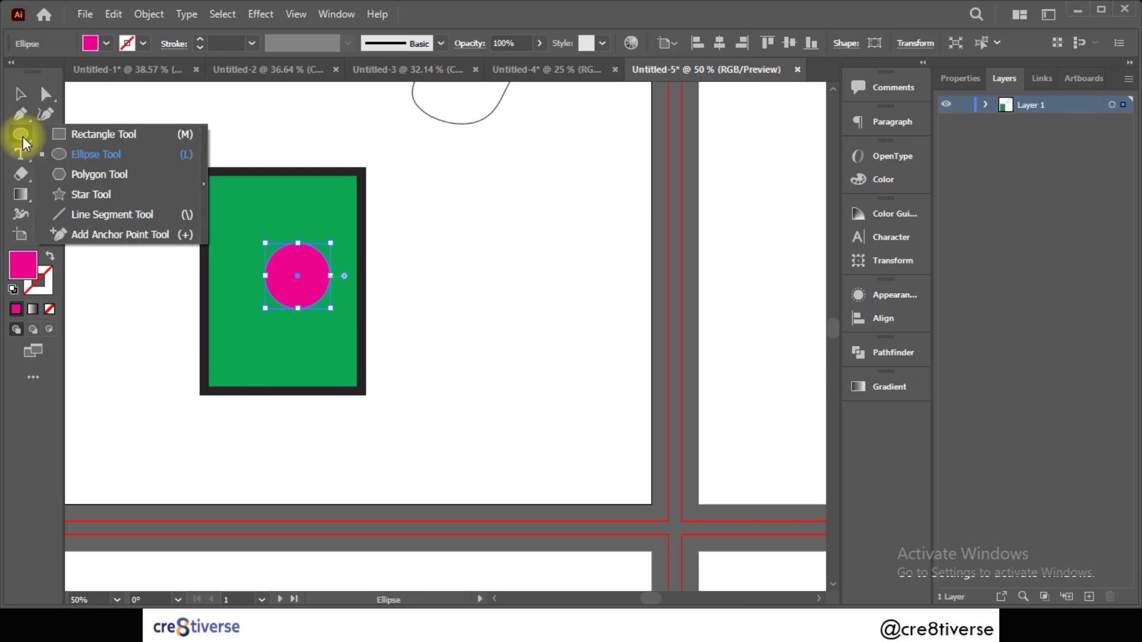
{"action": "left_click", "coordinate": [77, 174]}
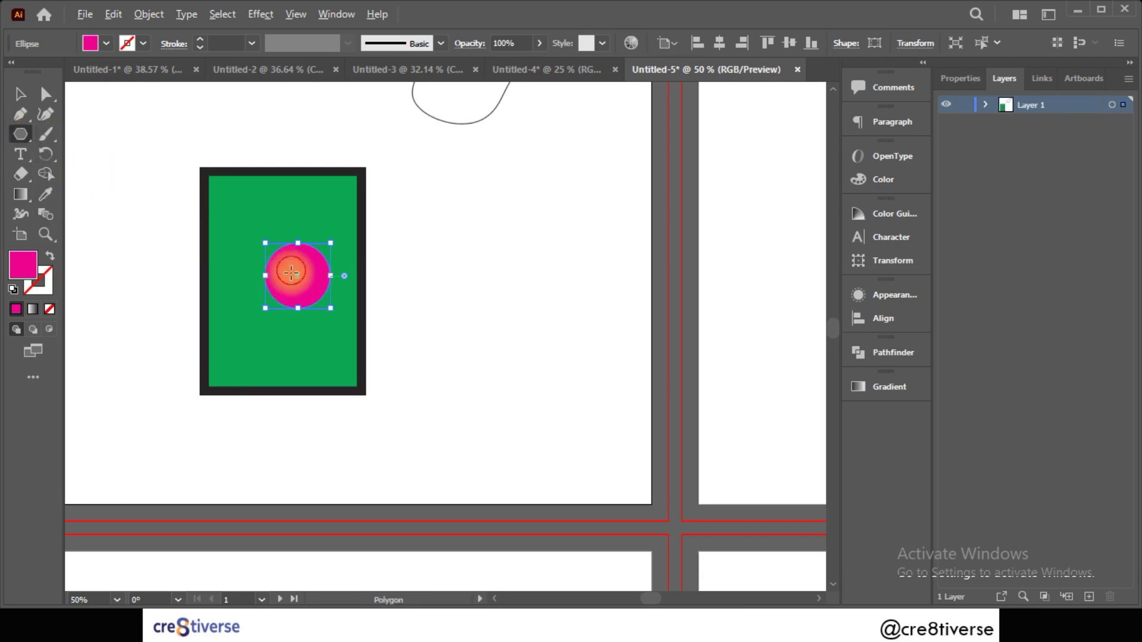
{"action": "left_click_drag", "start_coordinate": [291, 271], "coordinate": [314, 281]}
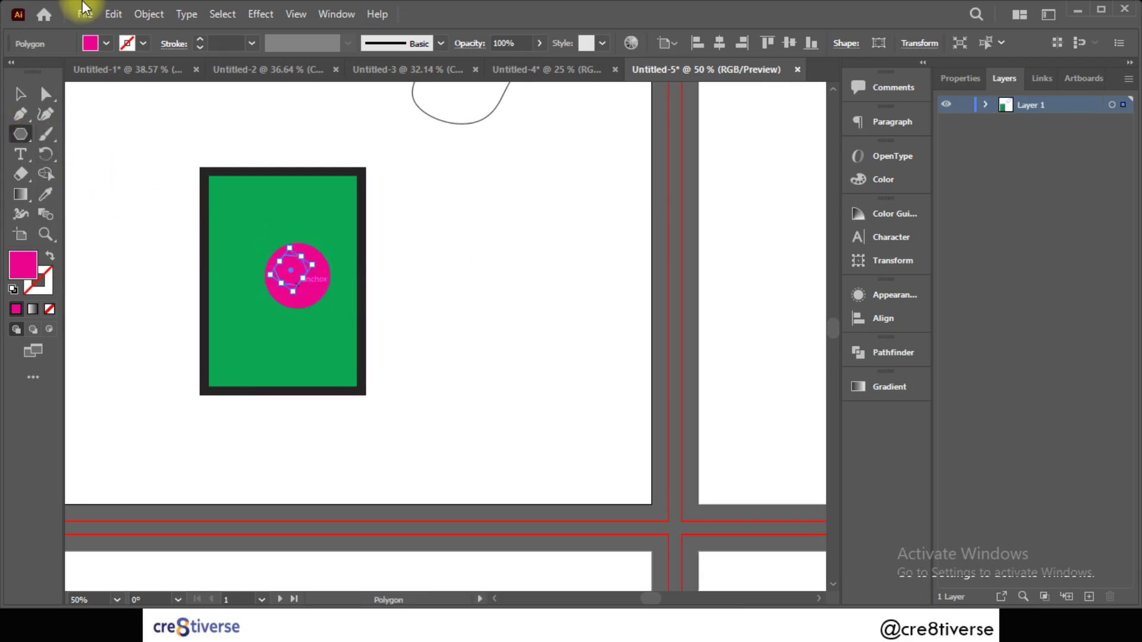
Step: Fill the small polygon inside the magenta circle with dark blue and activate the Selection tool
{"action": "left_click", "coordinate": [107, 44]}
{"action": "left_click", "coordinate": [141, 82]}
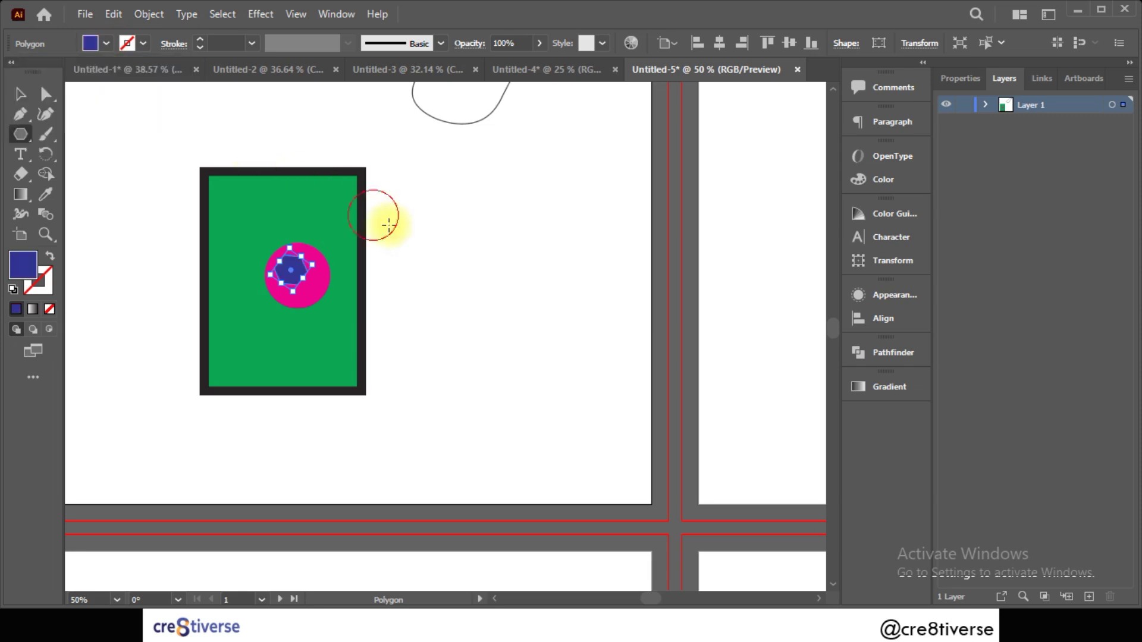
{"action": "left_click", "coordinate": [26, 96]}
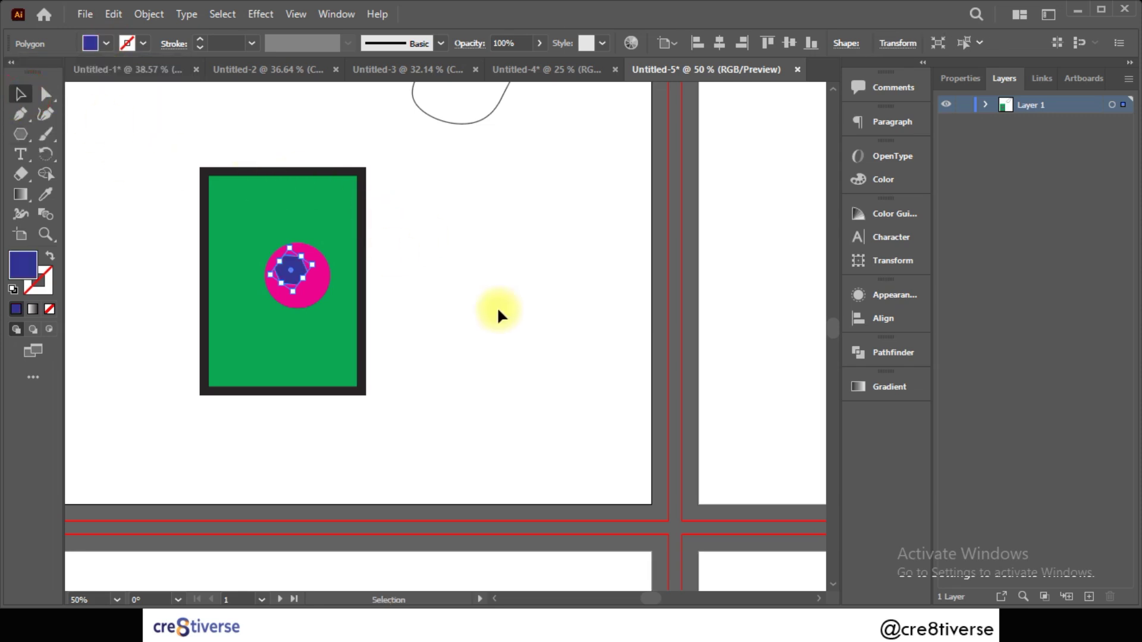
Step: Select the green rectangle, the magenta circle and the blue polygon one after another
{"action": "left_click", "coordinate": [476, 286]}
{"action": "left_click", "coordinate": [355, 184]}
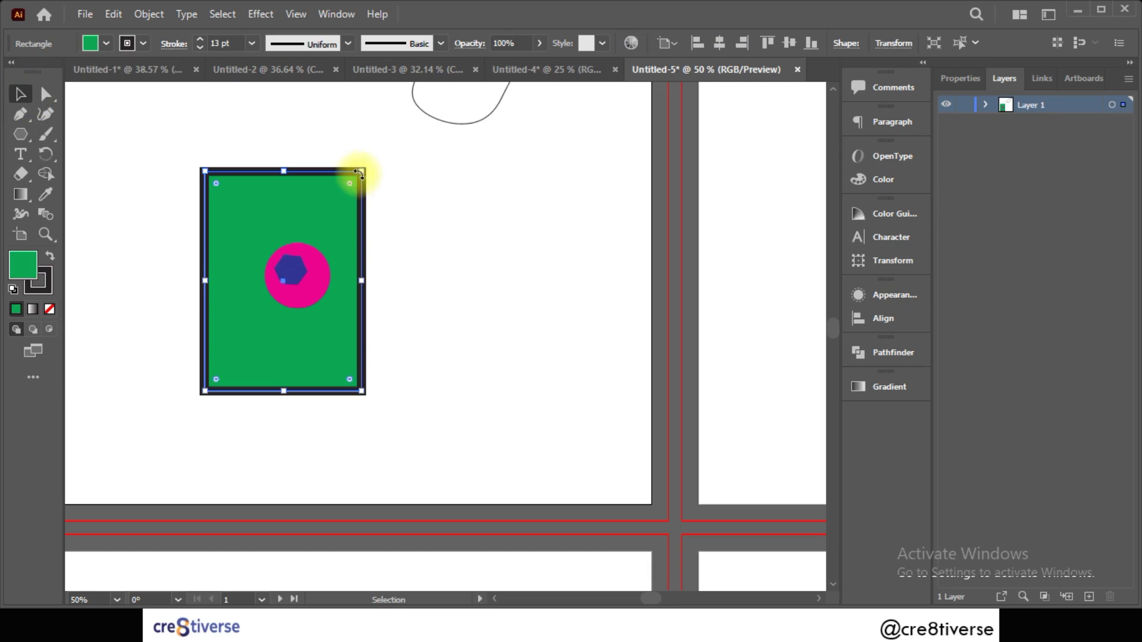
{"action": "left_click", "coordinate": [447, 292]}
{"action": "left_click", "coordinate": [308, 295]}
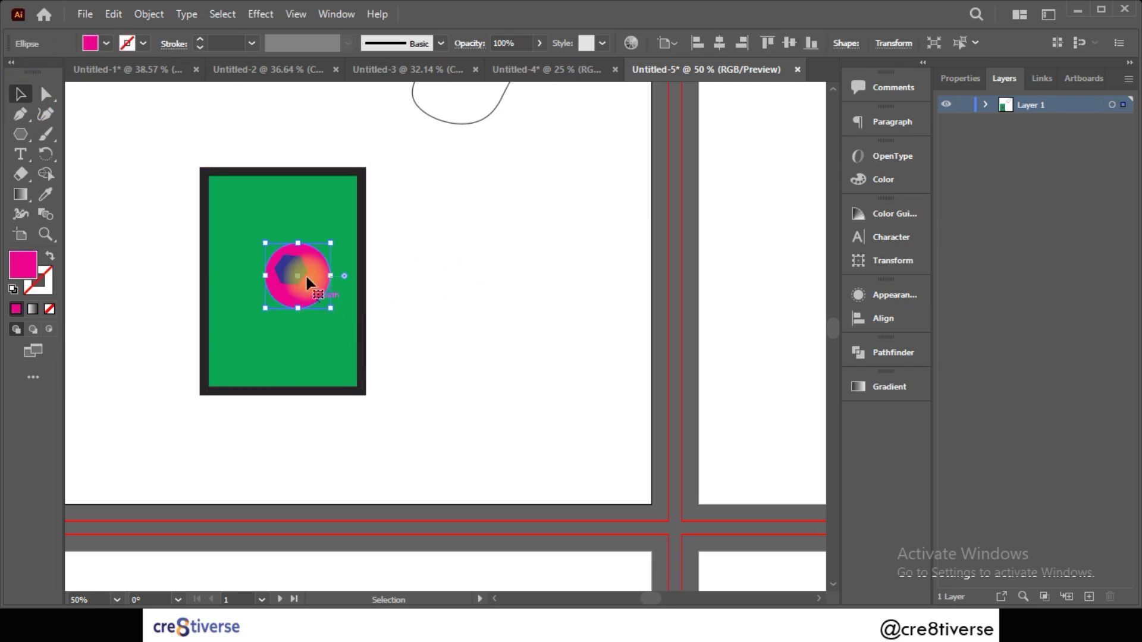
{"action": "left_click", "coordinate": [293, 269]}
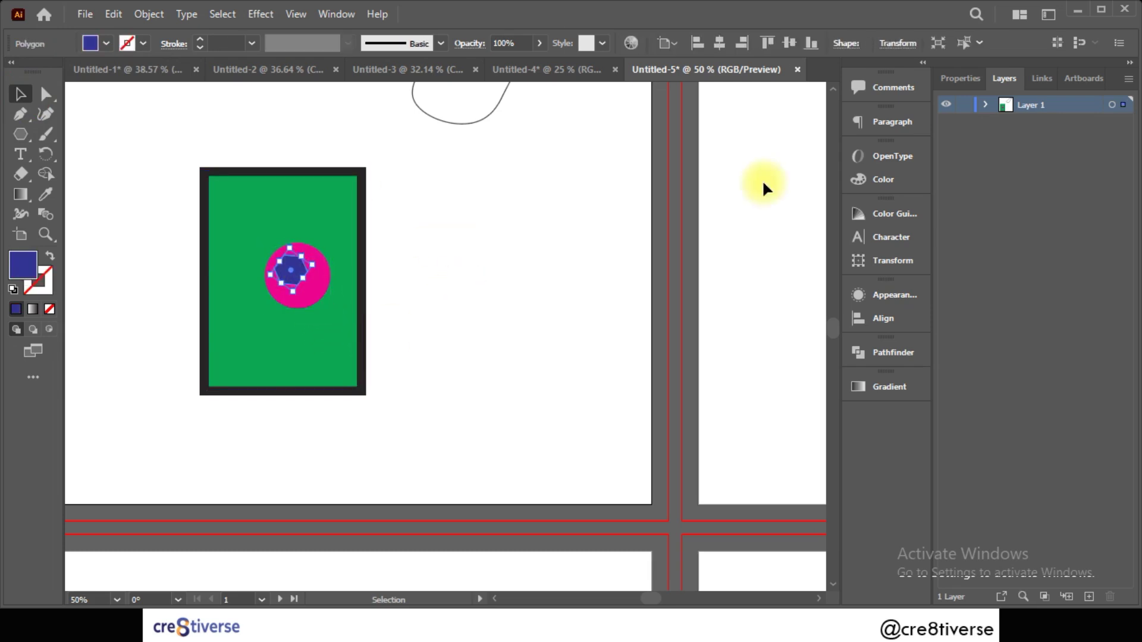
Step: Expand Layer 1 and toggle the visibility of the rectangle, the ellipse and the polygon off and on
{"action": "left_click", "coordinate": [984, 104]}
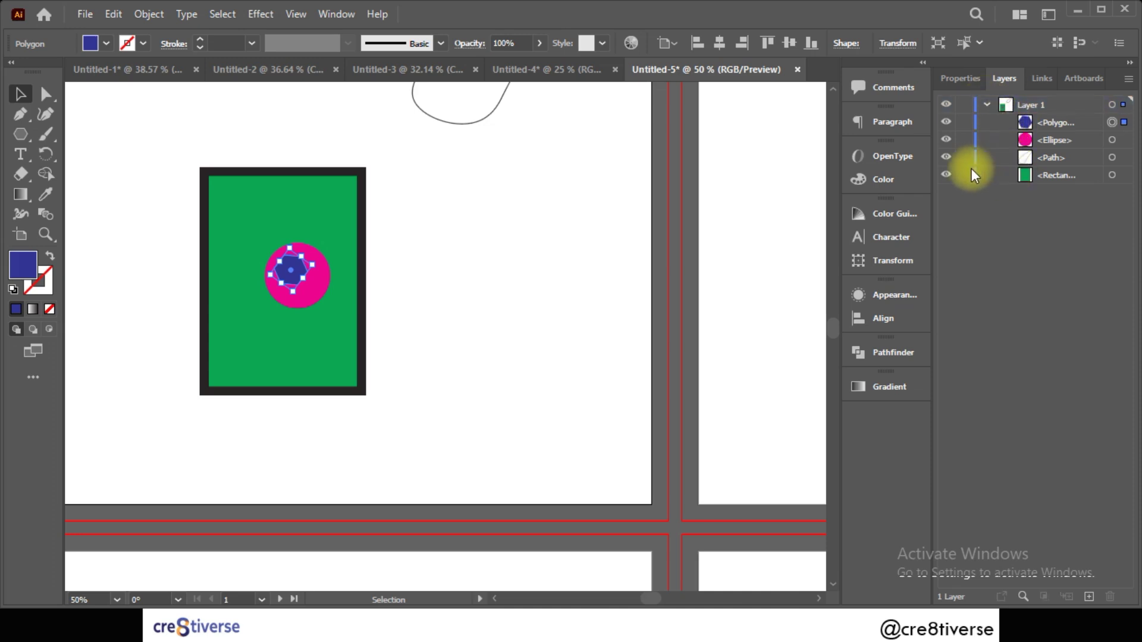
{"action": "left_click", "coordinate": [946, 175]}
{"action": "left_click", "coordinate": [947, 176]}
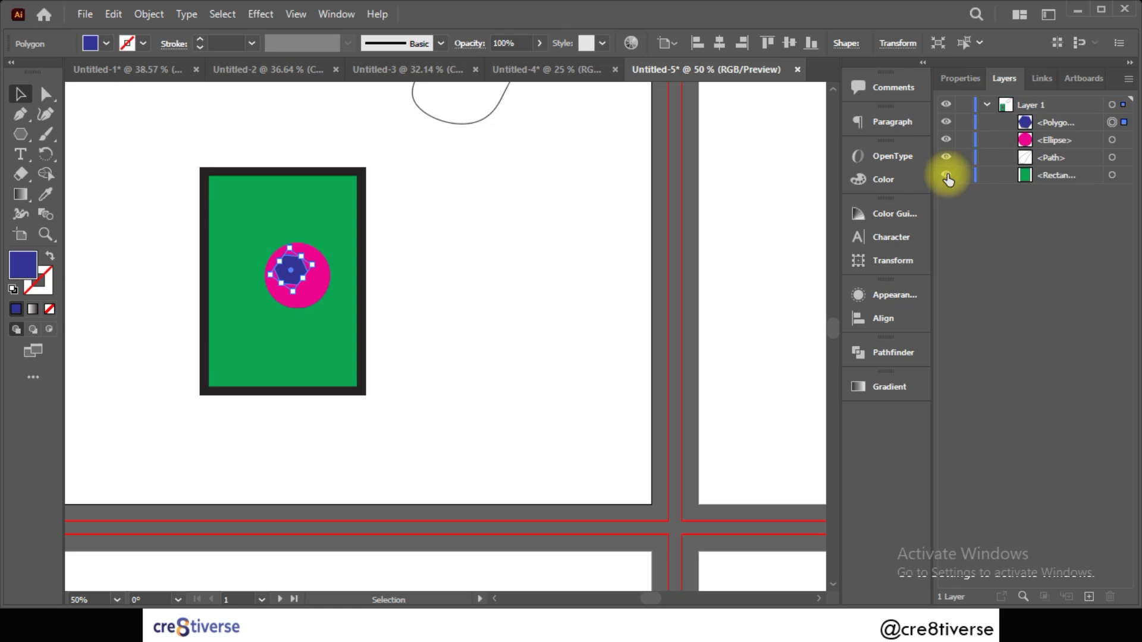
{"action": "left_click", "coordinate": [947, 176]}
{"action": "left_click", "coordinate": [947, 176]}
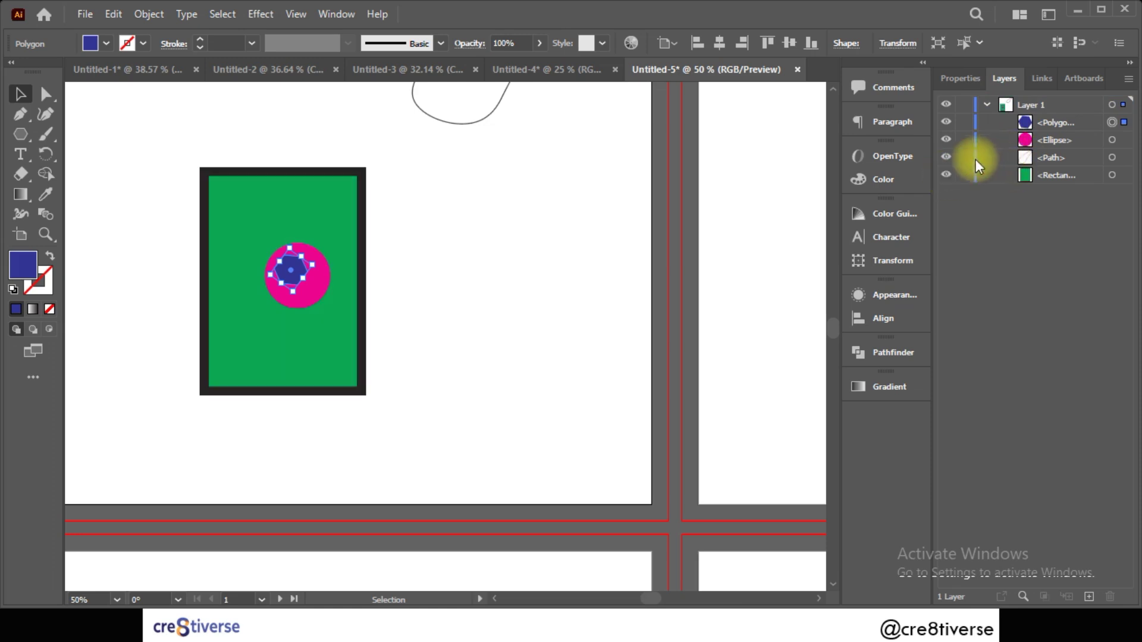
{"action": "left_click", "coordinate": [945, 140]}
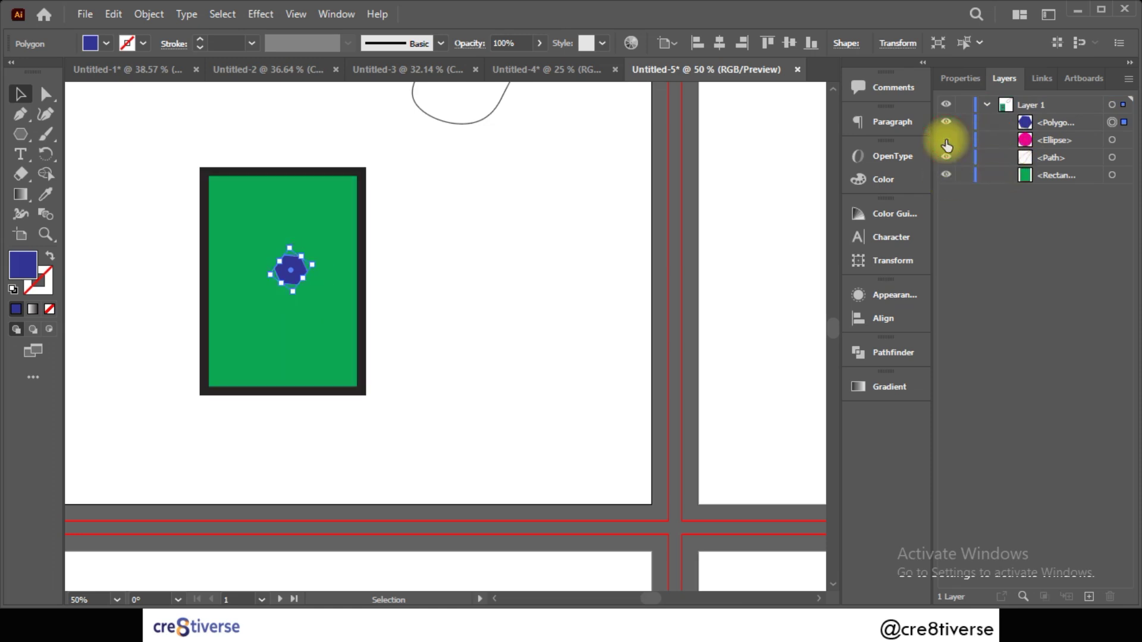
{"action": "left_click", "coordinate": [945, 140]}
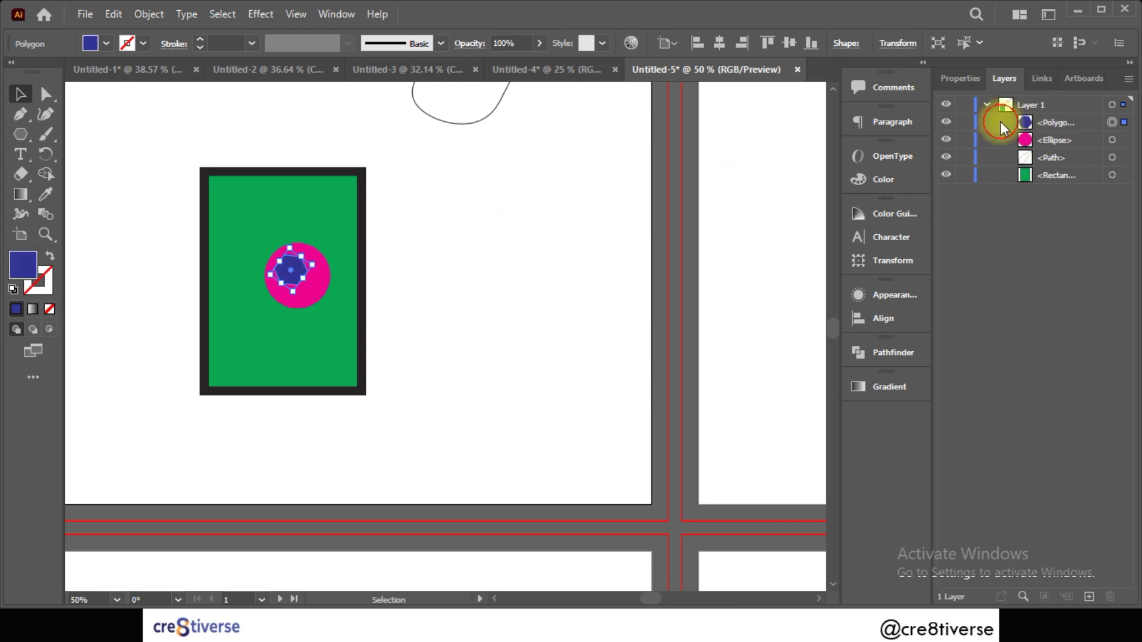
{"action": "left_click", "coordinate": [945, 123]}
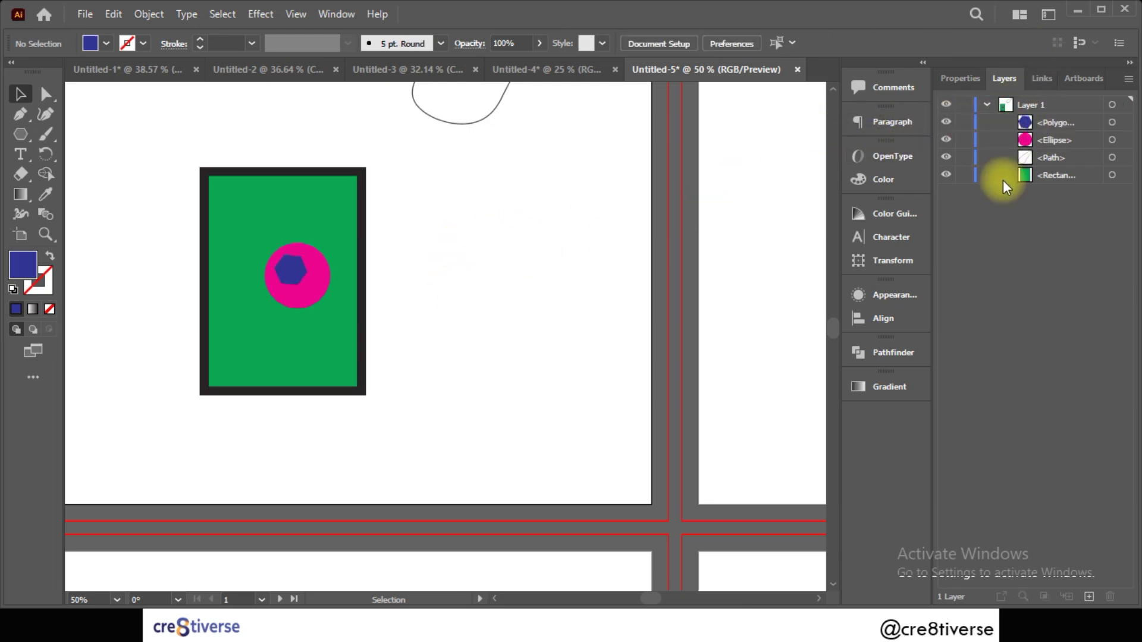
Step: Switch to the PowerPoint slide show, advance to the slide on basic tools, and return to Illustrator
{"action": "key", "text": "alt+Tab"}
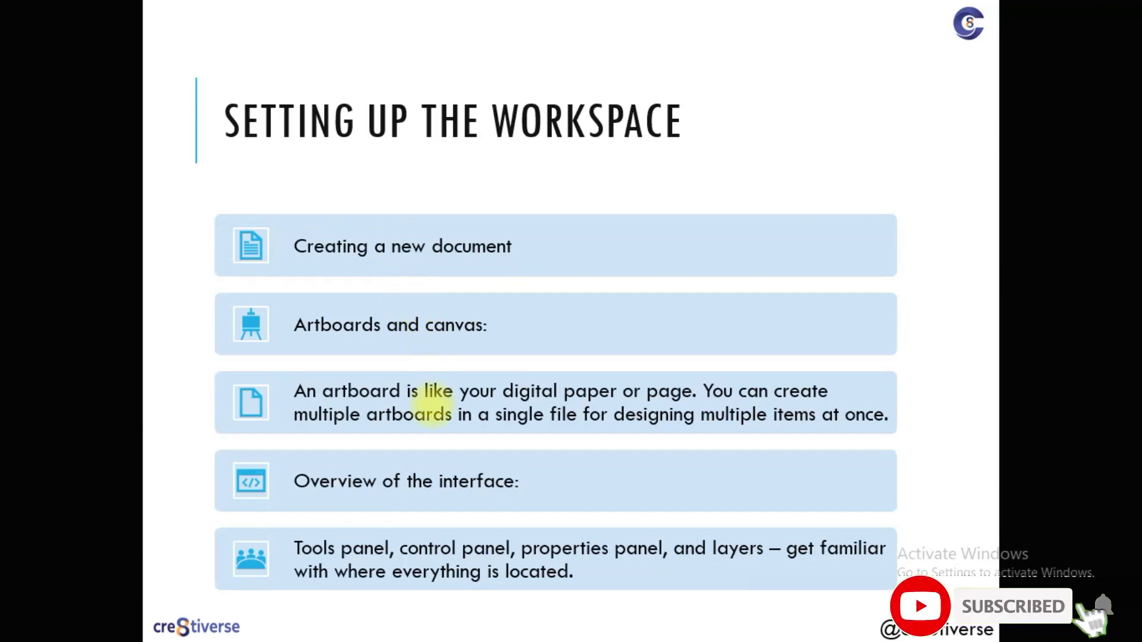
{"action": "left_click", "coordinate": [433, 403]}
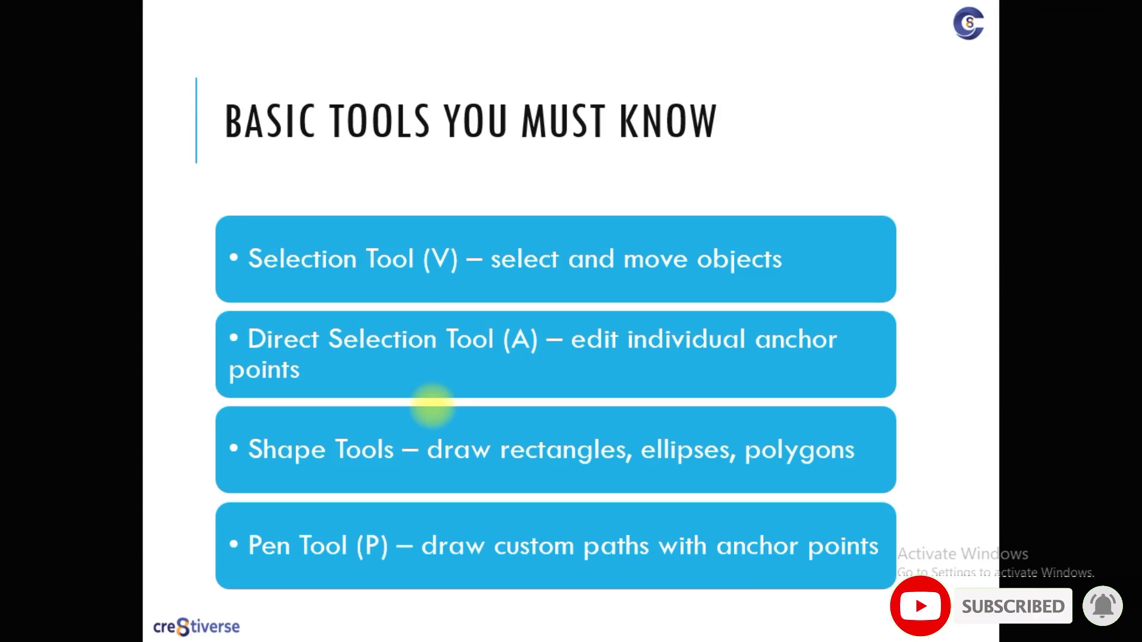
{"action": "key", "text": "alt+Tab"}
{"action": "key", "text": "alt+Tab"}
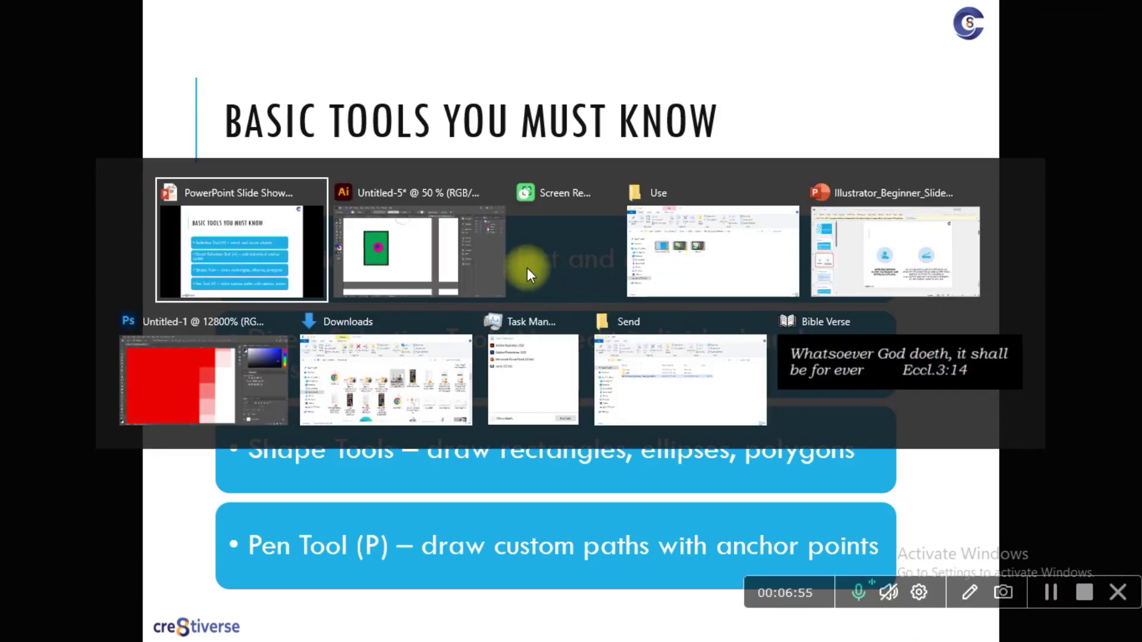
{"action": "left_click", "coordinate": [400, 267]}
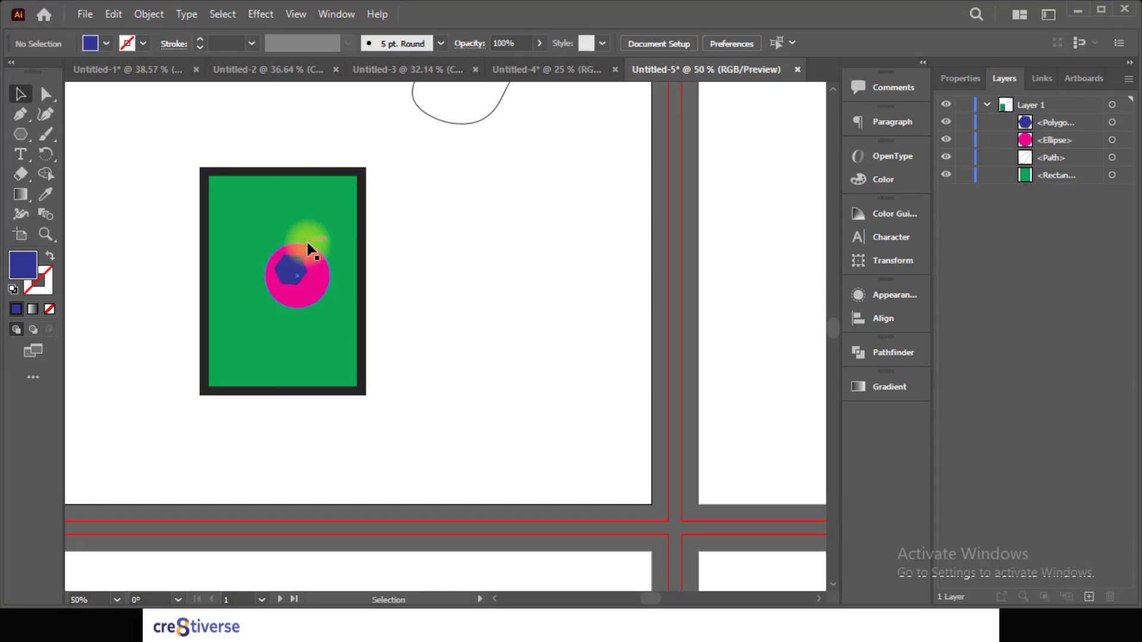
Step: Move the green rectangle left and slightly up with the Selection tool, clear of the magenta circle and polygon
{"action": "scroll", "coordinate": [308, 249], "scroll_direction": "down", "scroll_amount": 2}
{"action": "scroll", "coordinate": [309, 249], "scroll_direction": "up", "scroll_amount": 1}
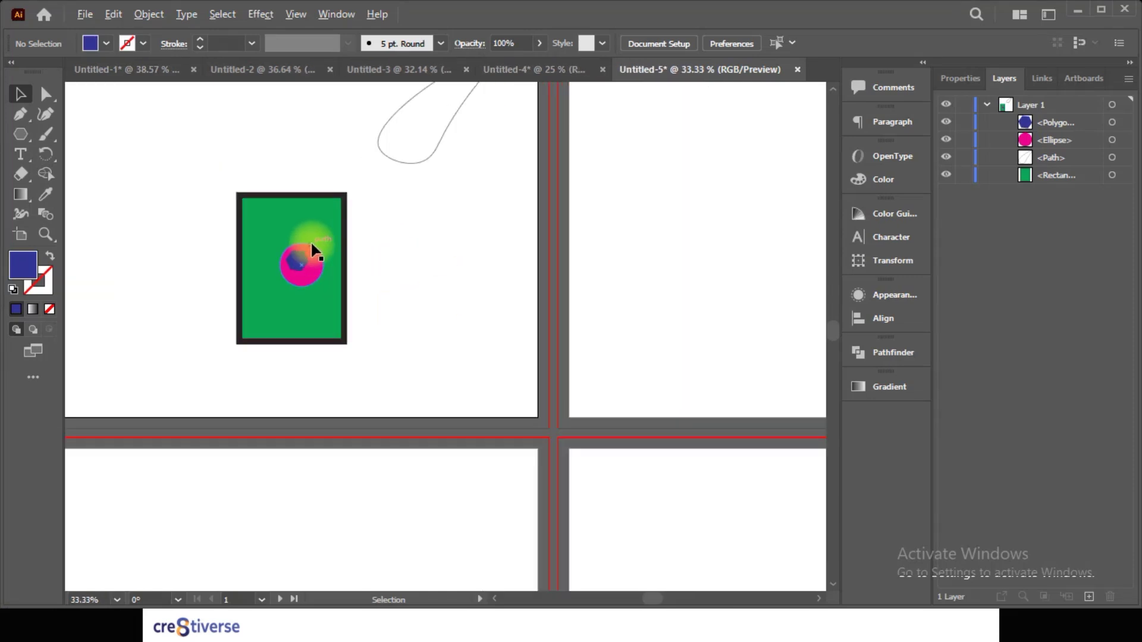
{"action": "scroll", "coordinate": [345, 247], "scroll_direction": "up", "scroll_amount": 1}
{"action": "left_click", "coordinate": [300, 232]}
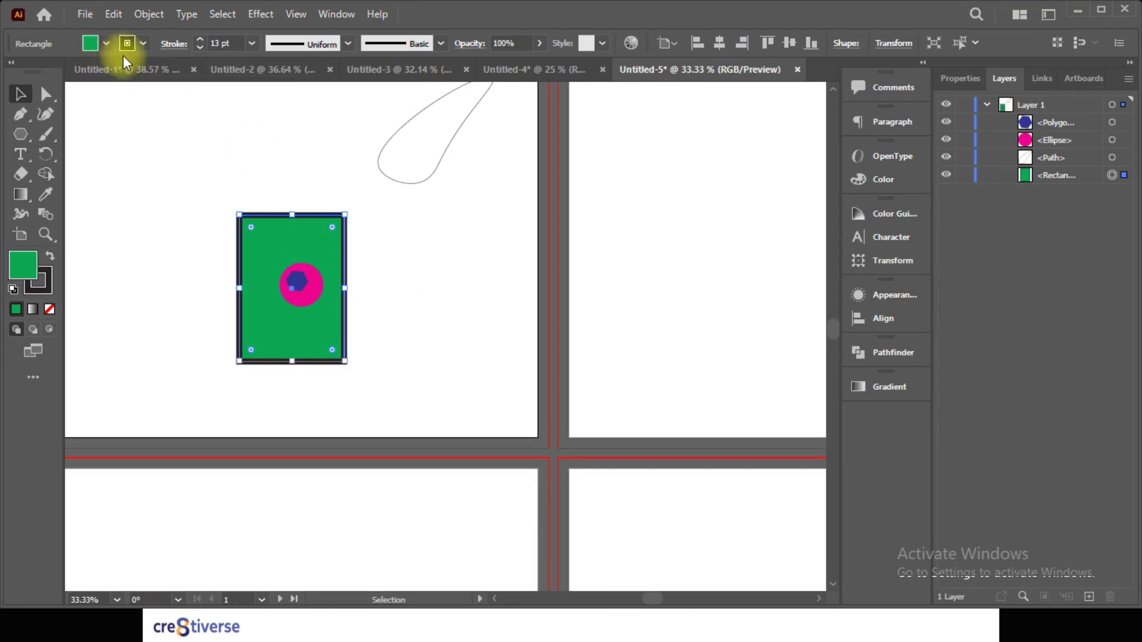
{"action": "left_click", "coordinate": [141, 45]}
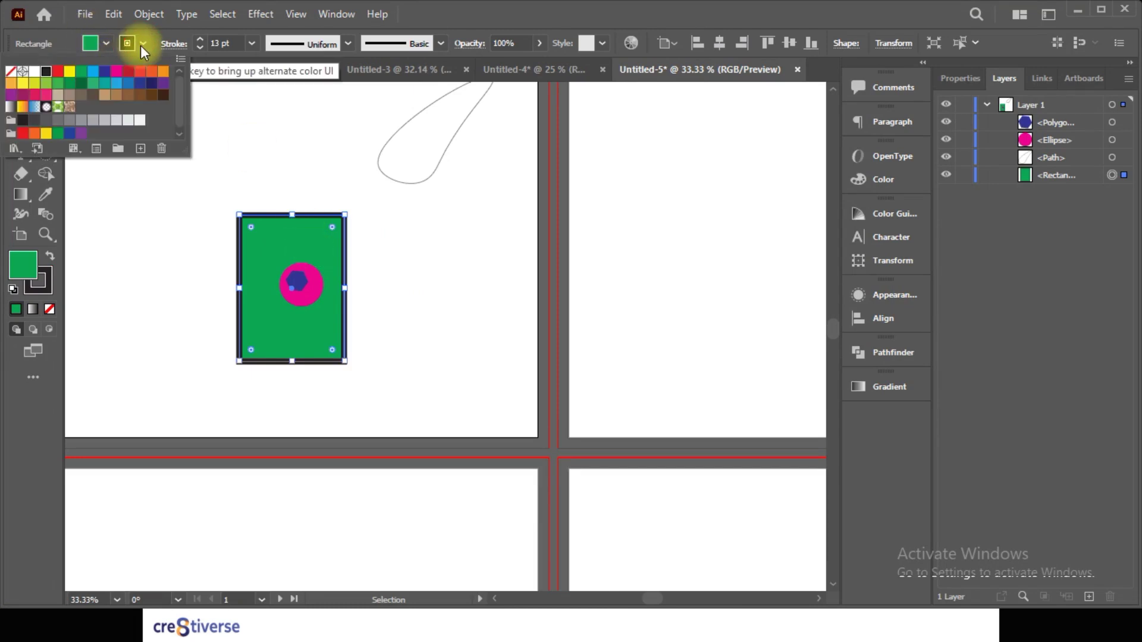
{"action": "left_click", "coordinate": [273, 150]}
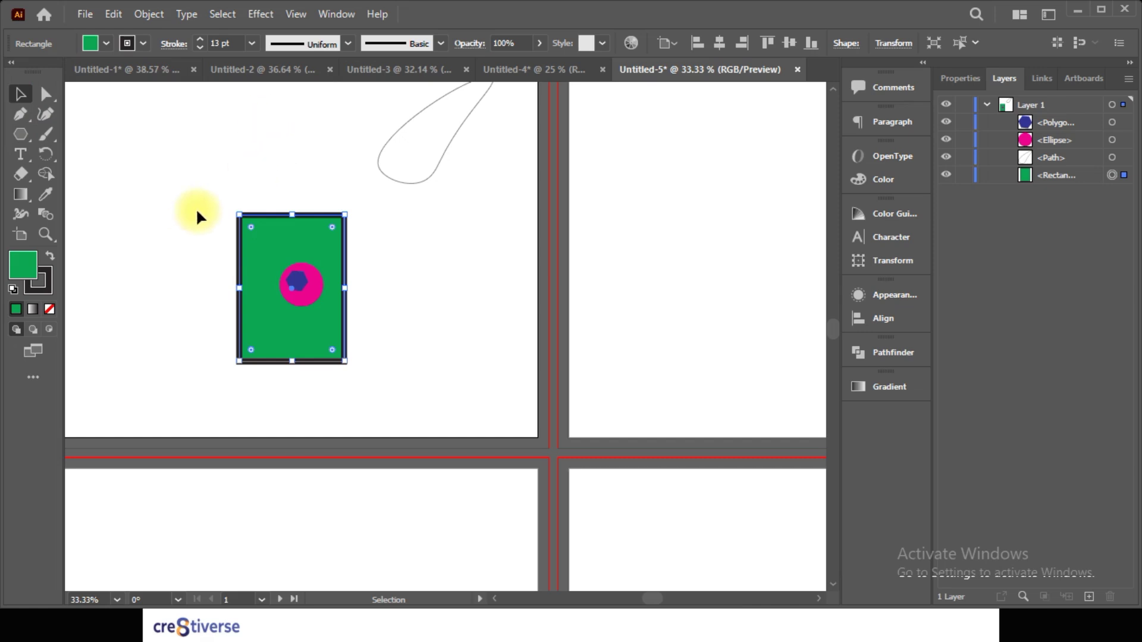
{"action": "left_click", "coordinate": [193, 190]}
{"action": "left_click_drag", "start_coordinate": [237, 243], "coordinate": [242, 207]}
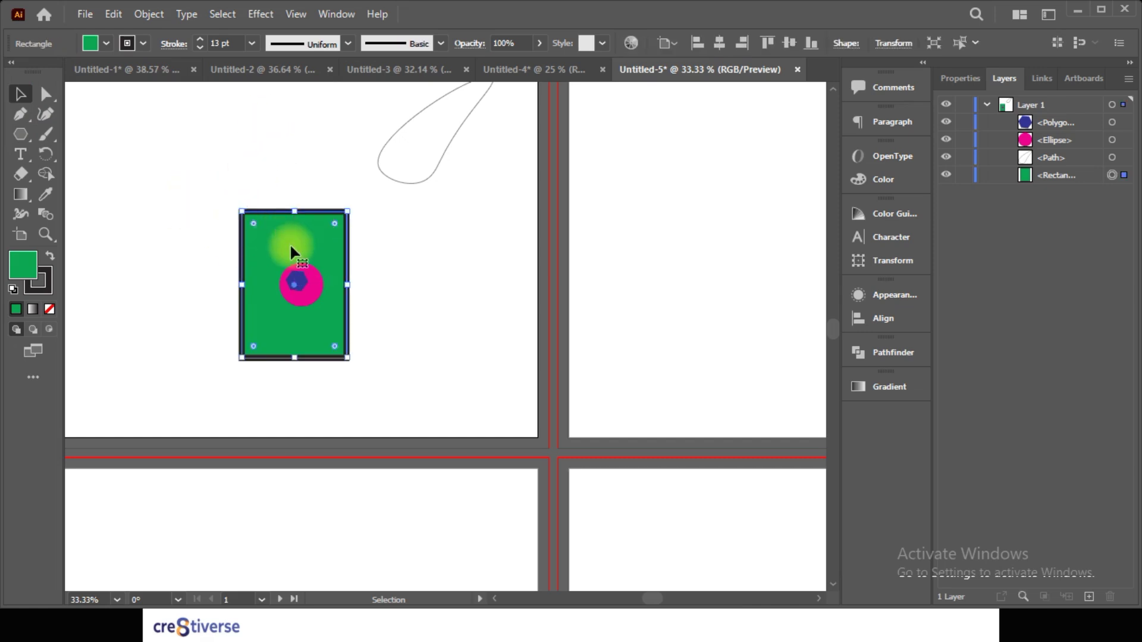
{"action": "left_click_drag", "start_coordinate": [291, 247], "coordinate": [159, 209]}
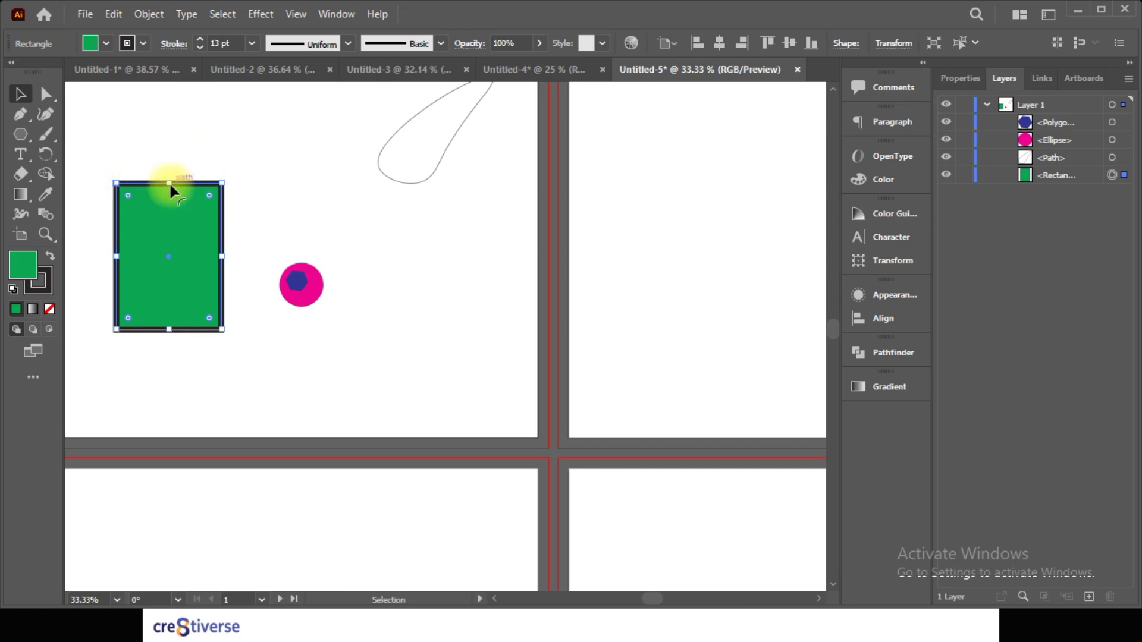
Step: Reselect the green rectangle and change its stroke colour to a light red swatch
{"action": "left_click", "coordinate": [15, 93]}
{"action": "left_click", "coordinate": [133, 174]}
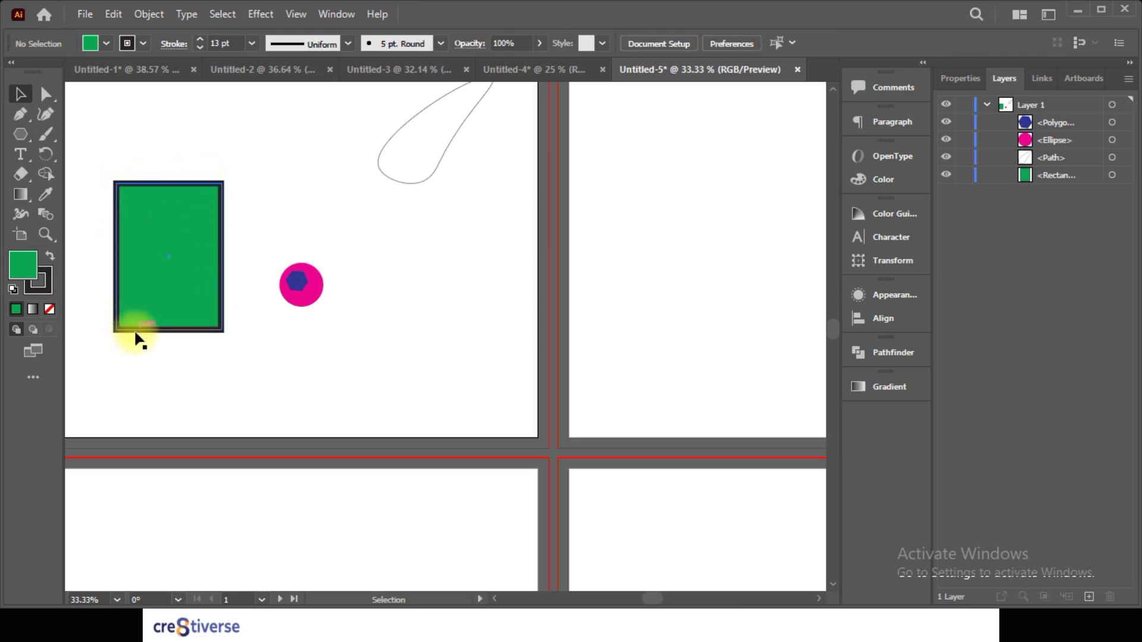
{"action": "left_click", "coordinate": [184, 262]}
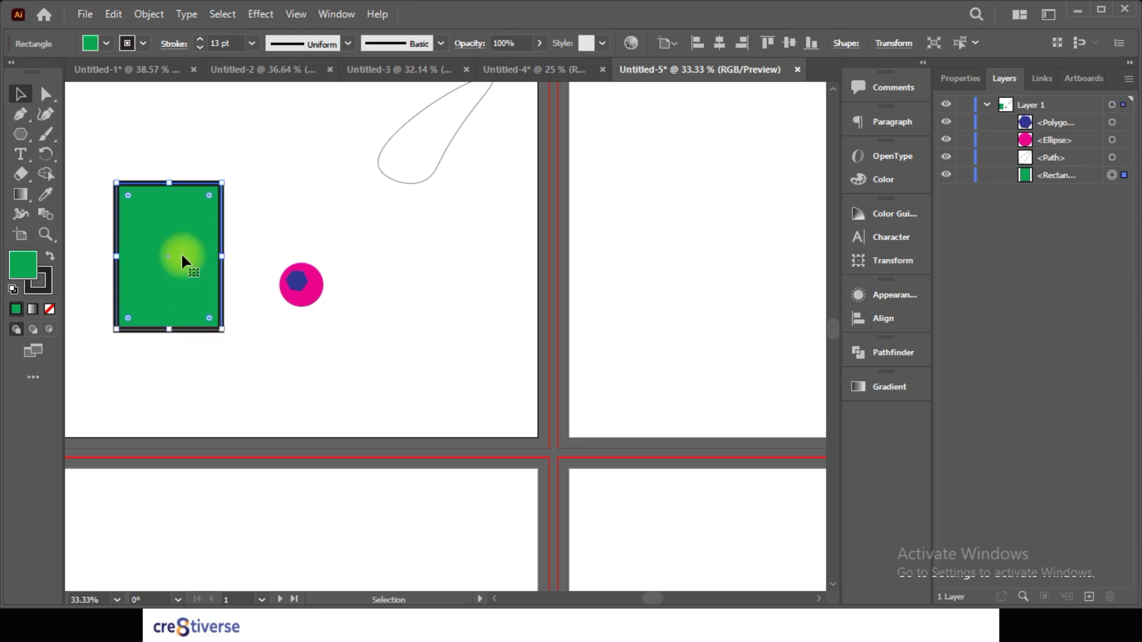
{"action": "left_click", "coordinate": [143, 43]}
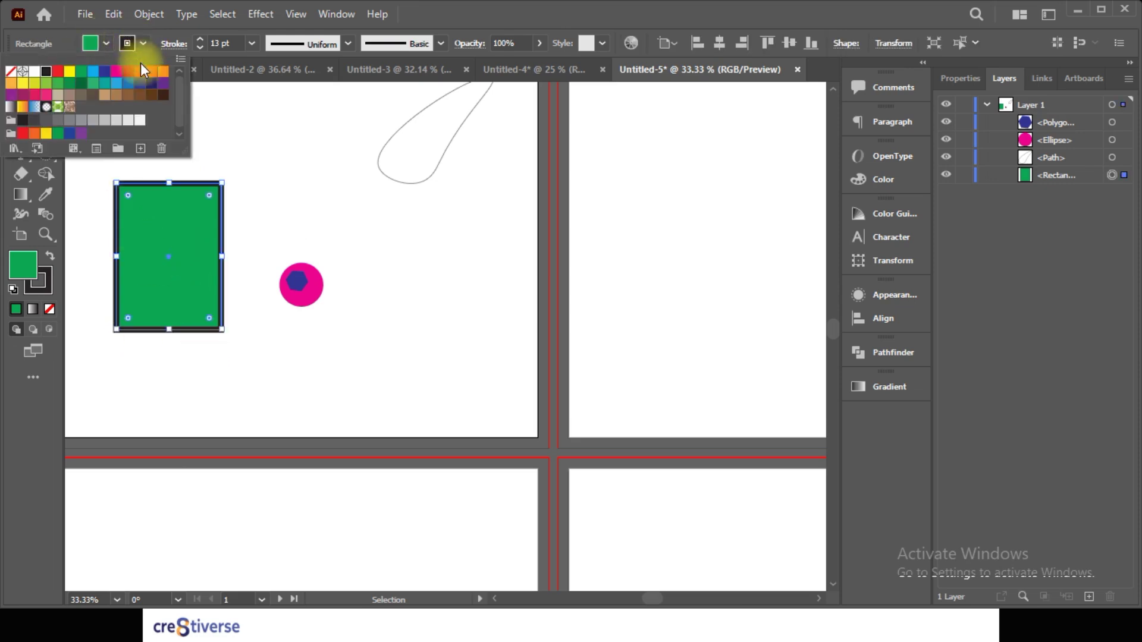
{"action": "left_click", "coordinate": [140, 71]}
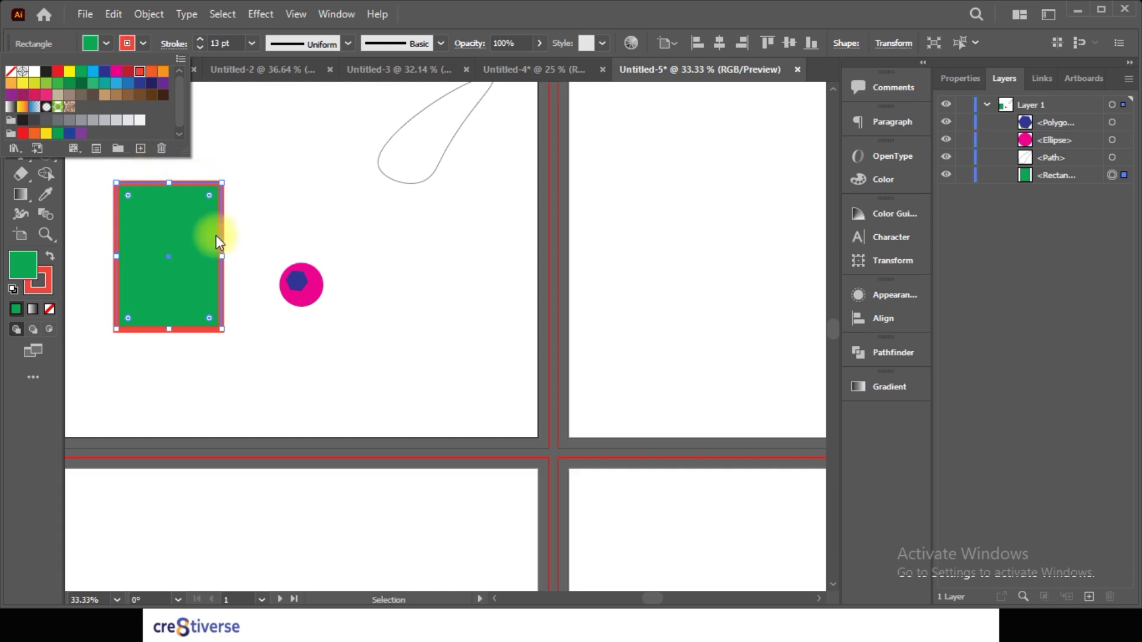
{"action": "left_click", "coordinate": [191, 247]}
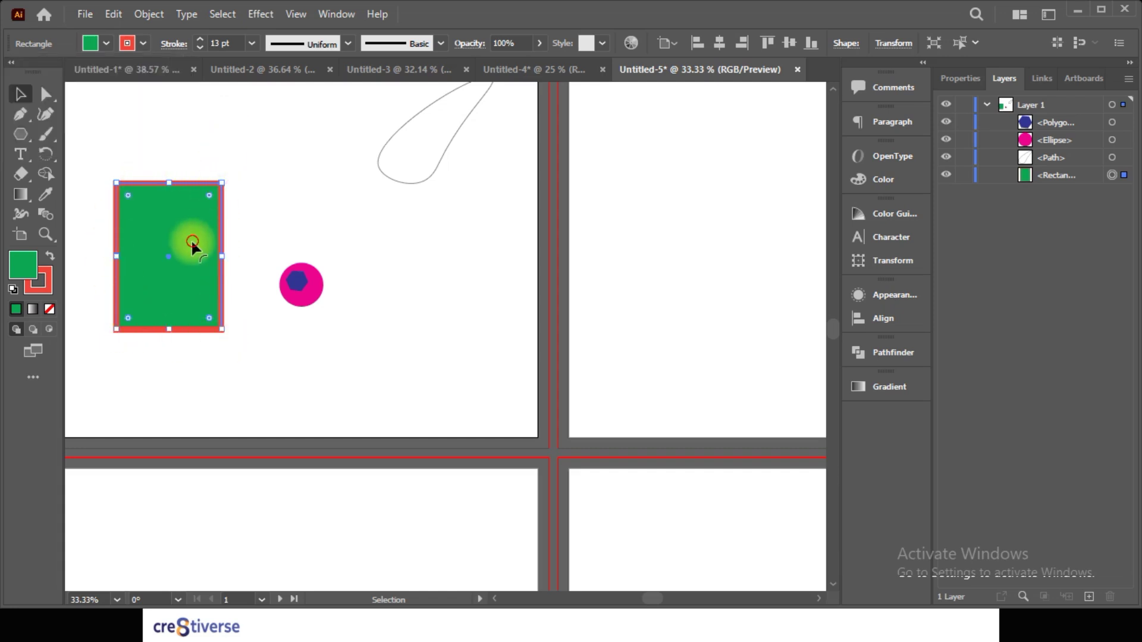
Step: Try a red fill on the rectangle, followed by a lighter green swatch
{"action": "left_click", "coordinate": [106, 43]}
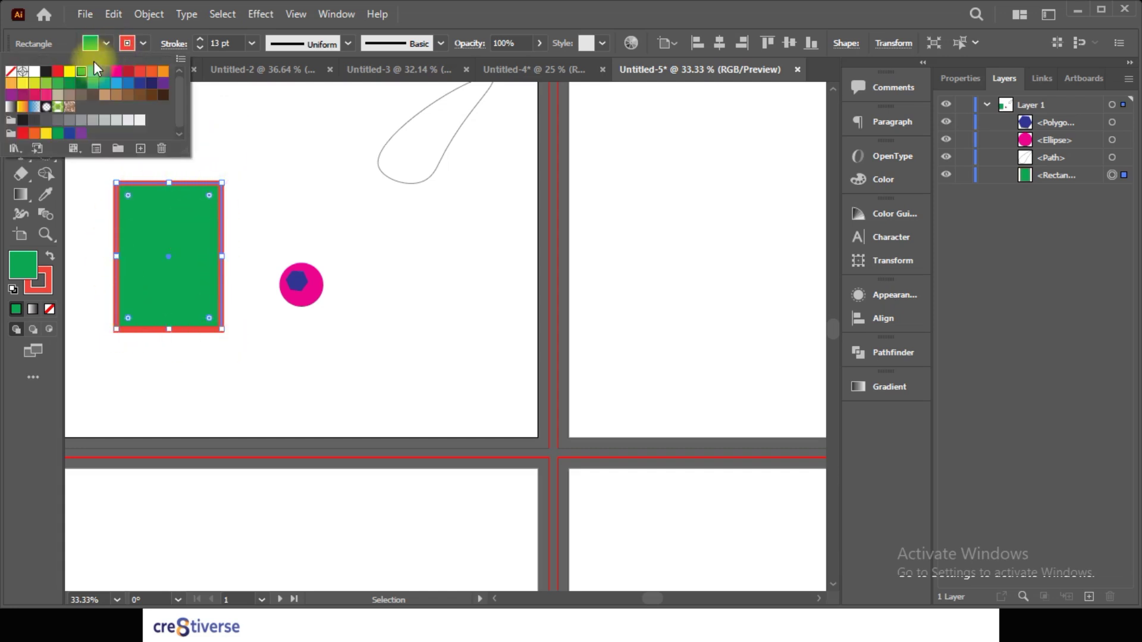
{"action": "left_click", "coordinate": [58, 70]}
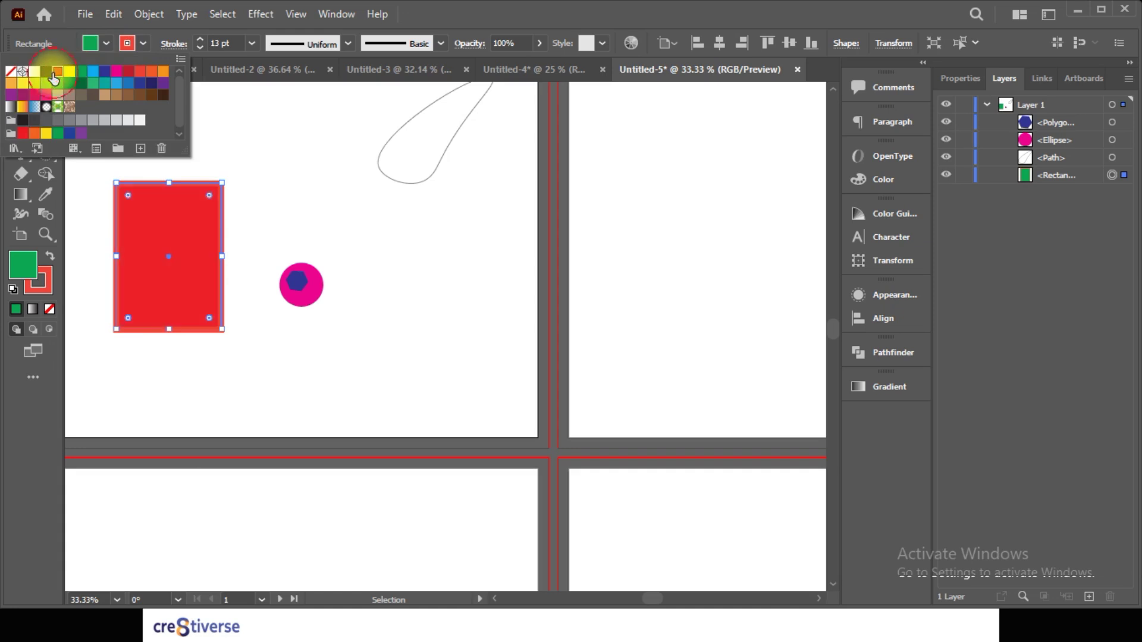
{"action": "left_click", "coordinate": [93, 88]}
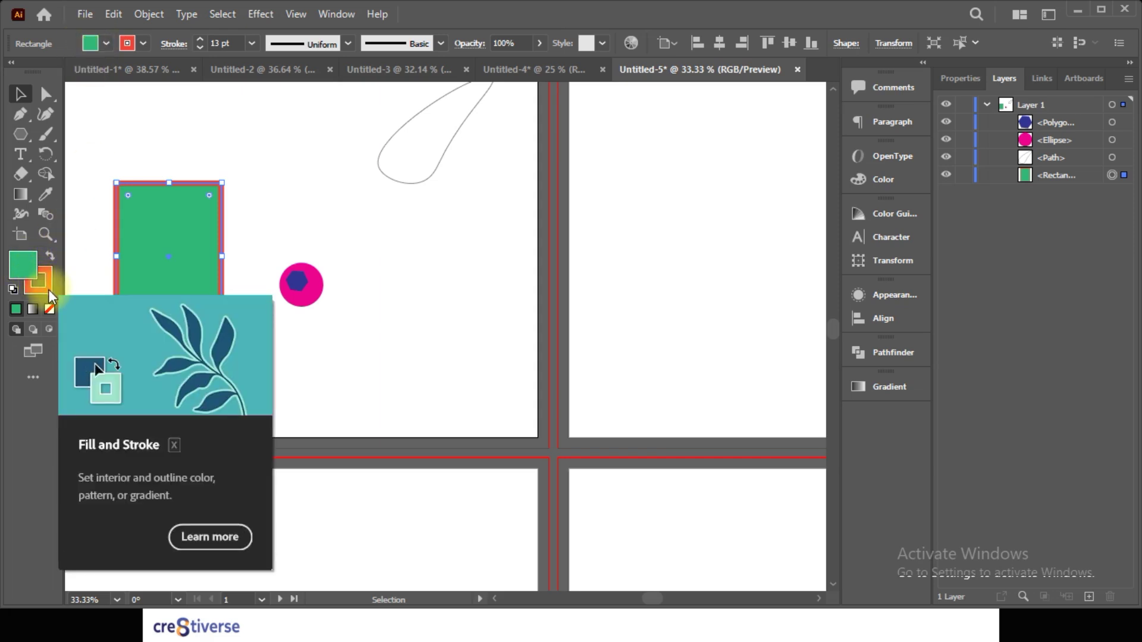
Step: Set the rectangle's fill to the red FF0033 in the Color Picker
{"action": "double_click", "coordinate": [27, 266]}
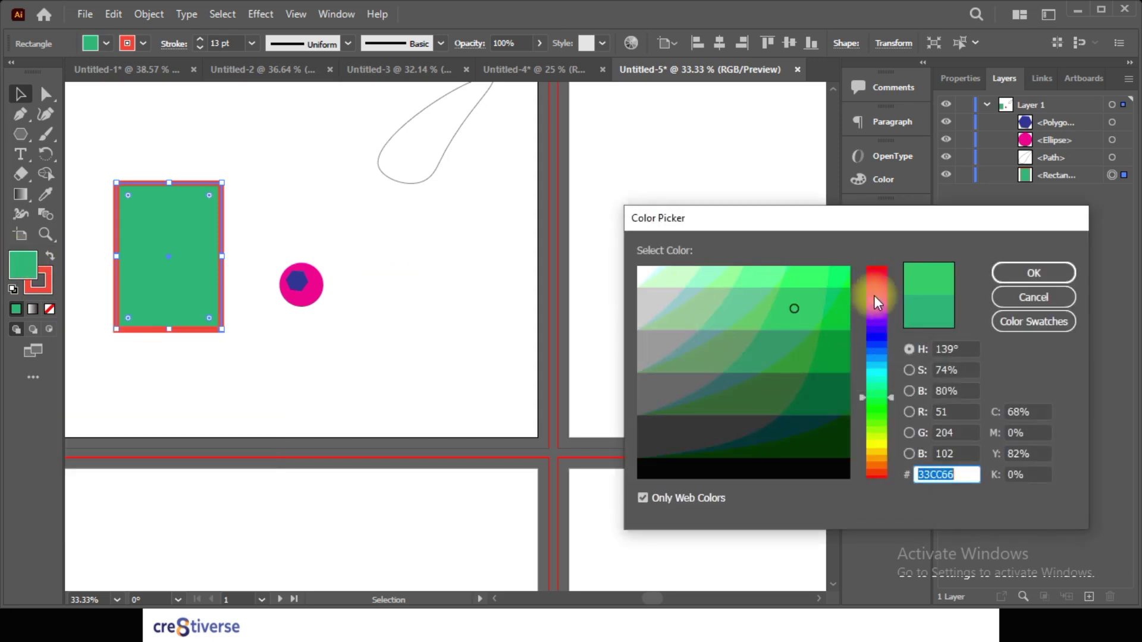
{"action": "mouse_move", "coordinate": [876, 303]}
{"action": "left_mouse_down"}
{"action": "mouse_move", "coordinate": [872, 267]}
{"action": "mouse_move", "coordinate": [857, 265]}
{"action": "mouse_move", "coordinate": [867, 264]}
{"action": "left_mouse_up"}
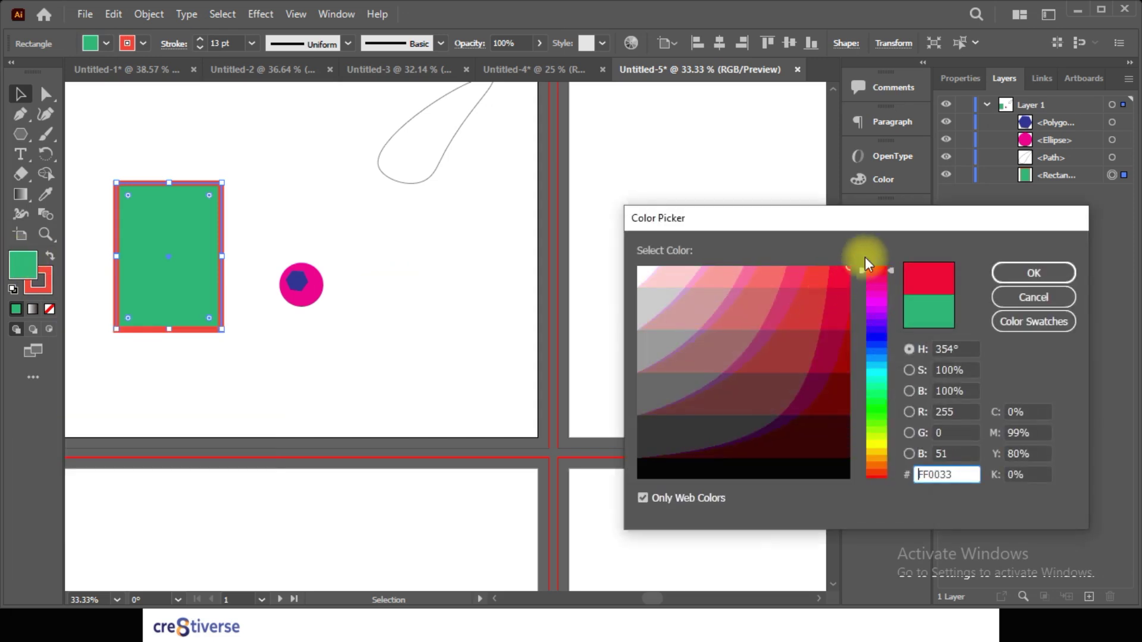
{"action": "left_click", "coordinate": [1016, 271]}
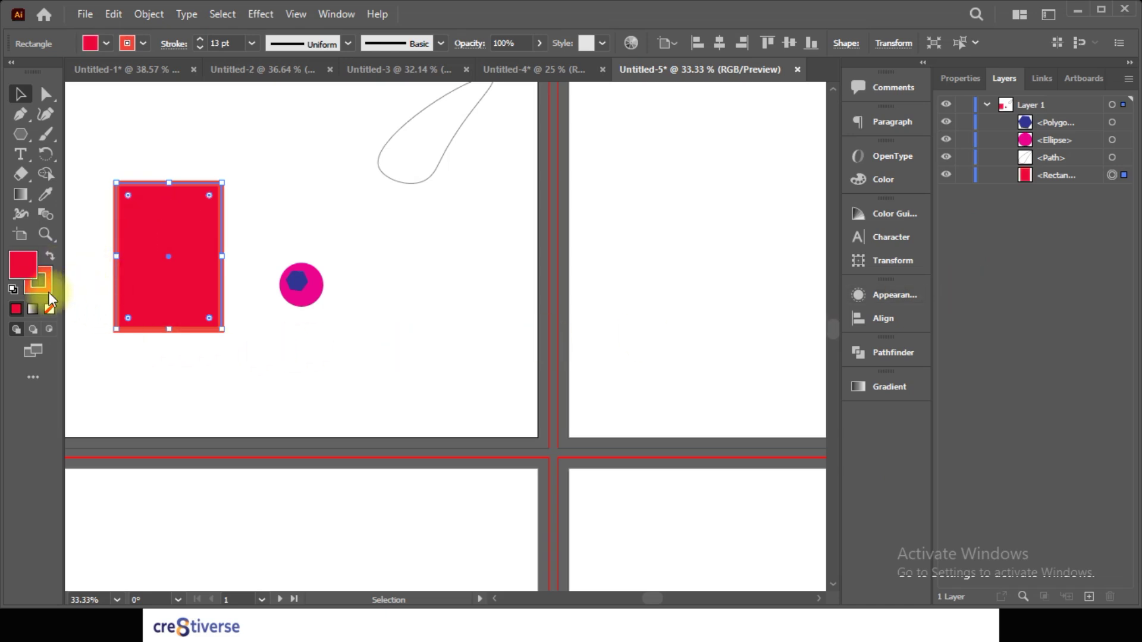
Step: Set the rectangle's stroke to a very dark red in the Color Picker and deselect the rectangle
{"action": "double_click", "coordinate": [50, 294]}
{"action": "left_click", "coordinate": [827, 374]}
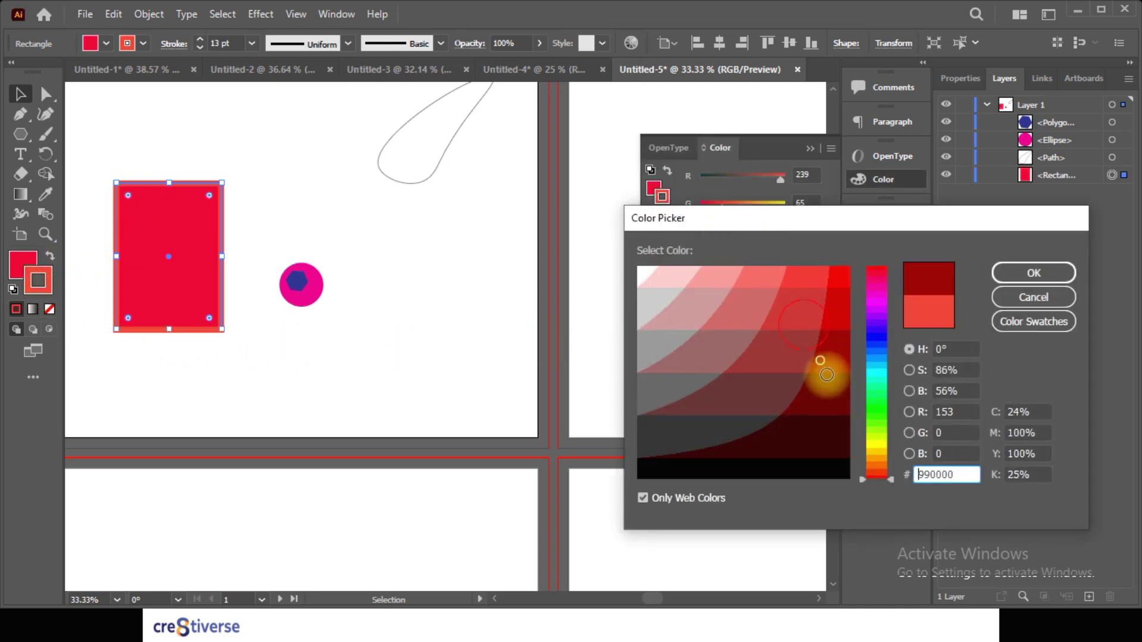
{"action": "left_click", "coordinate": [835, 435]}
{"action": "left_click", "coordinate": [1029, 274]}
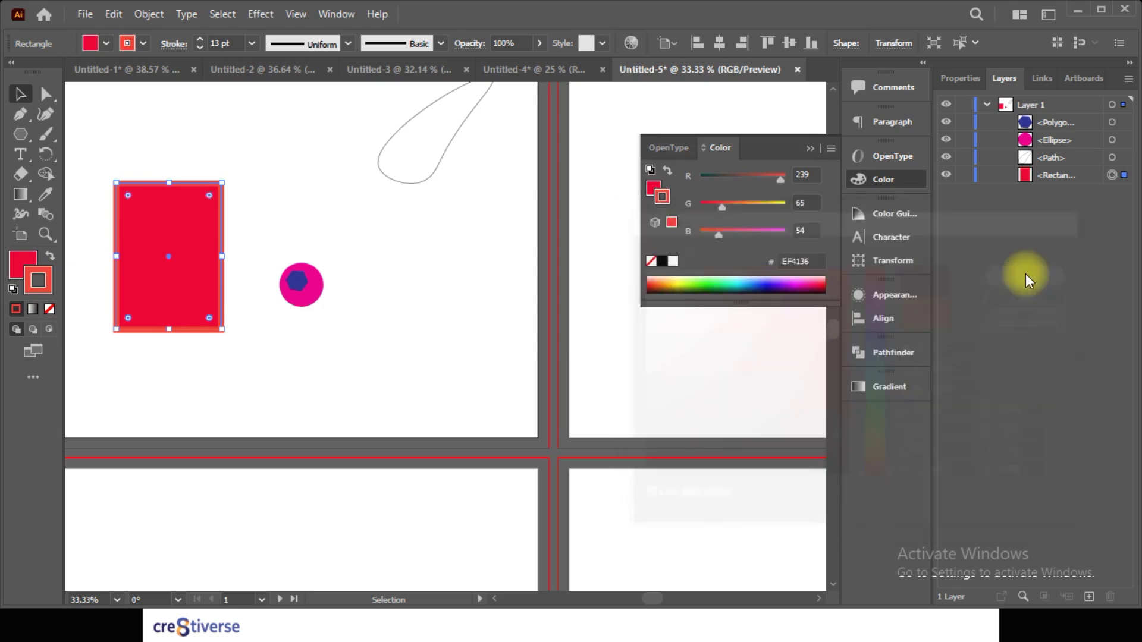
{"action": "left_click", "coordinate": [425, 364]}
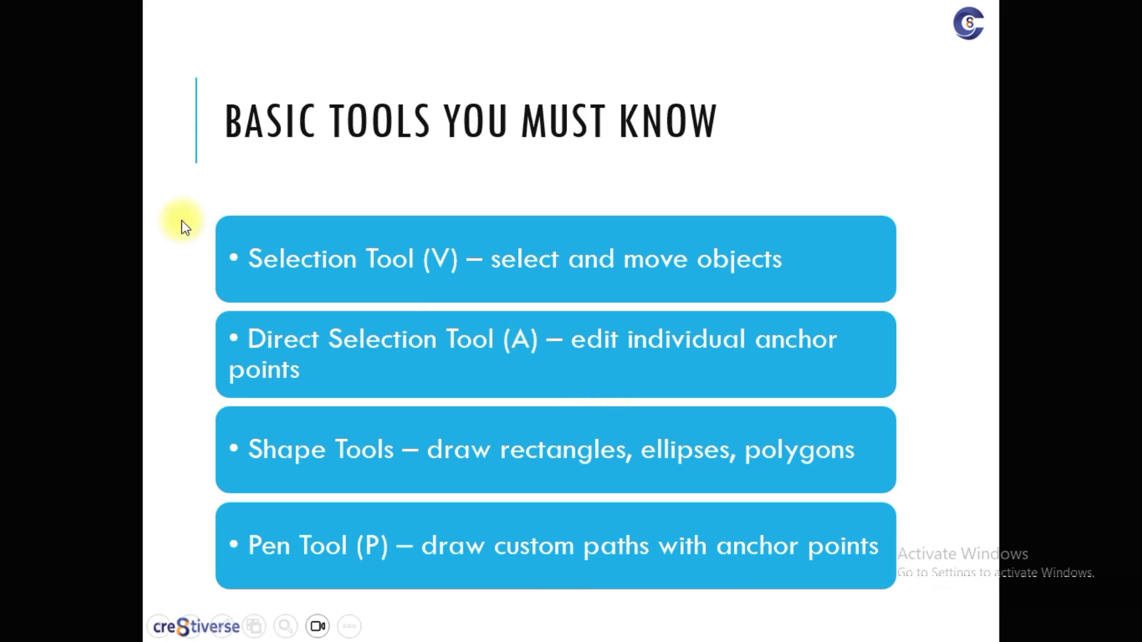
Step: Switch to Illustrator and try drawing a polygon over the red rectangle with the Polygon tool
{"action": "key", "text": "alt+Tab"}
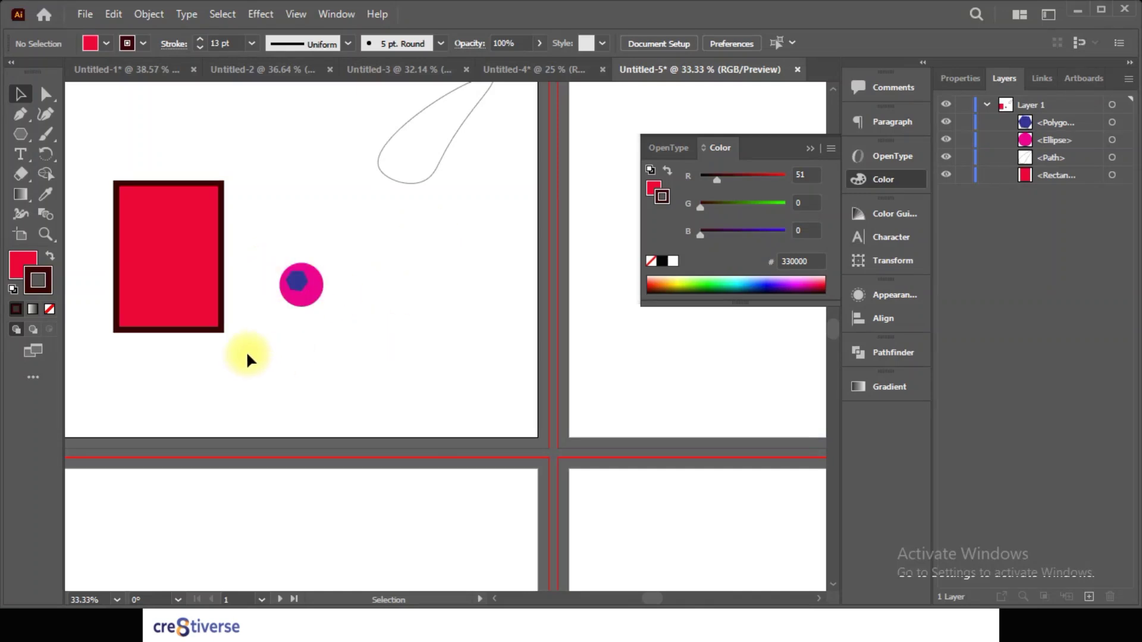
{"action": "left_click", "coordinate": [20, 134]}
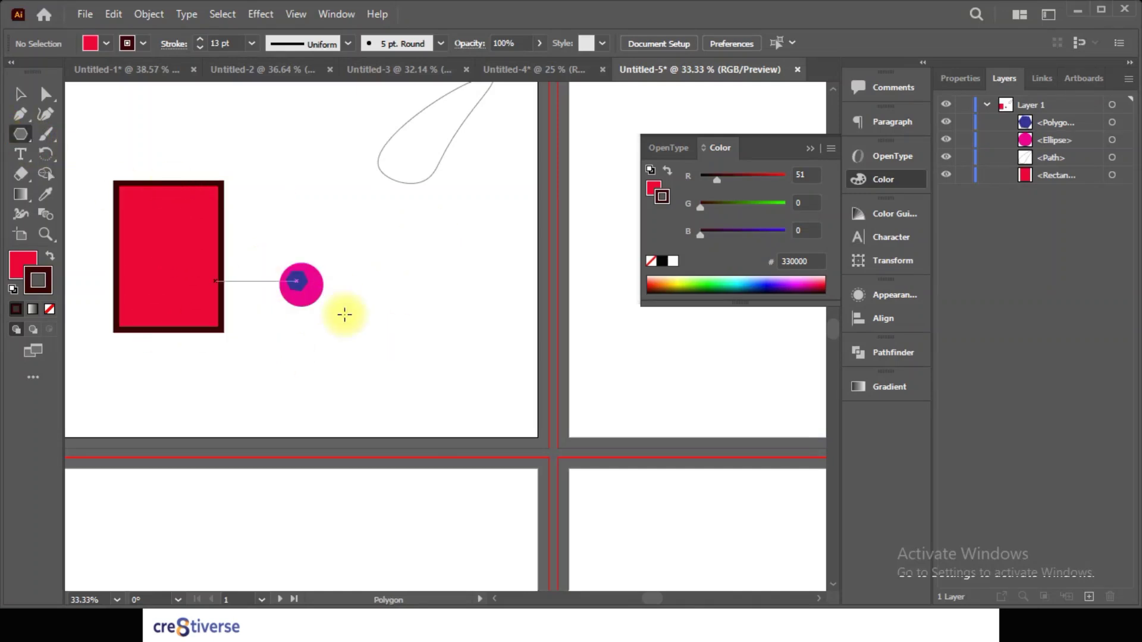
{"action": "left_click_drag", "start_coordinate": [182, 208], "coordinate": [244, 302]}
{"action": "key", "text": "ctrl+z"}
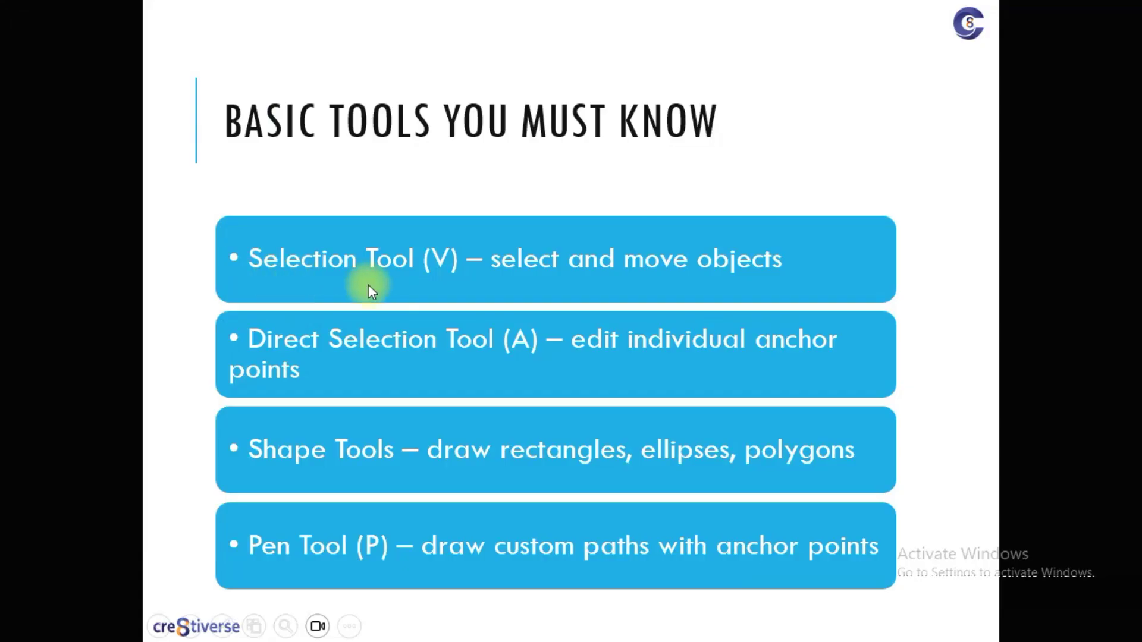
Step: Return to Illustrator and move the red rectangle to the right of the pink circle
{"action": "key", "text": "alt+Tab"}
{"action": "key", "text": "alt+Tab"}
{"action": "left_click", "coordinate": [407, 221]}
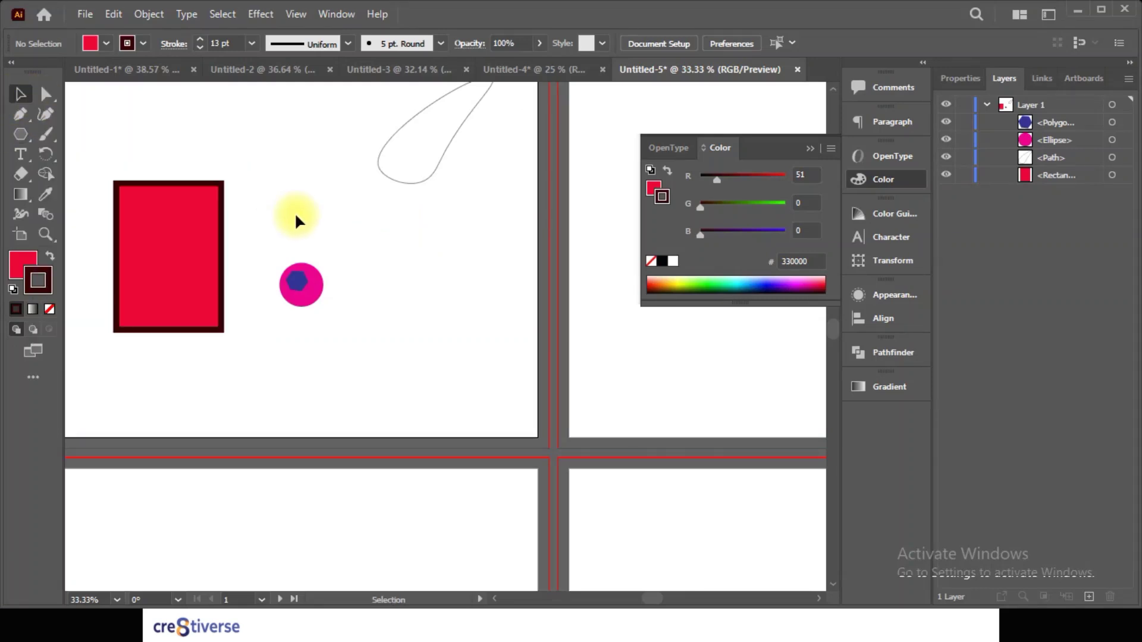
{"action": "left_click_drag", "start_coordinate": [165, 215], "coordinate": [452, 261]}
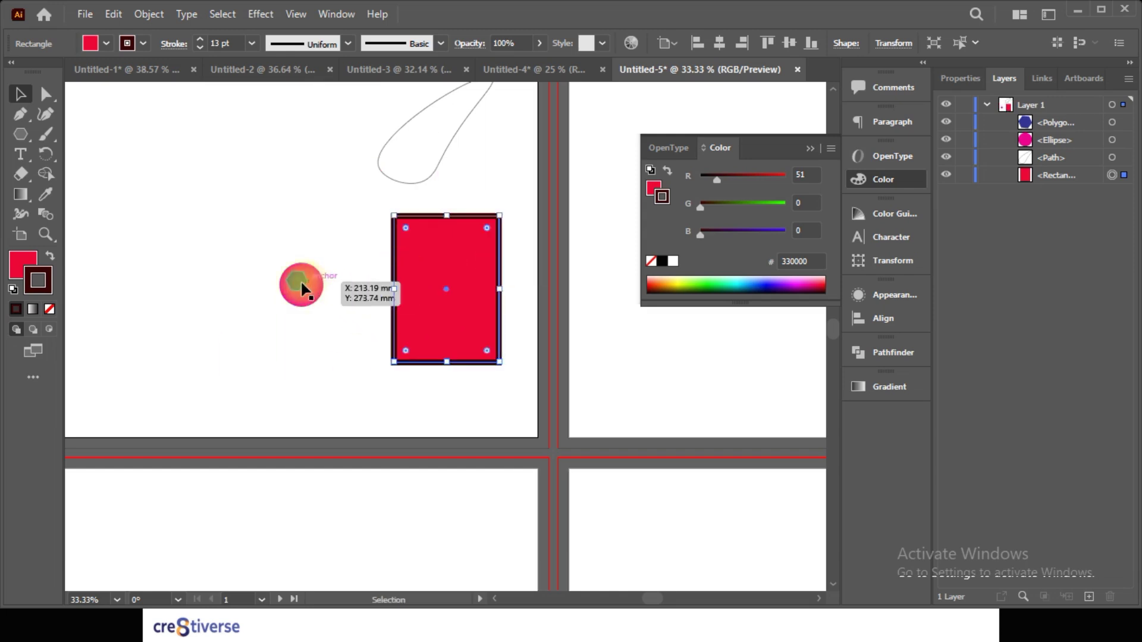
Step: Try placing text inside the blue hexagon with the Type tool
{"action": "left_click", "coordinate": [19, 155]}
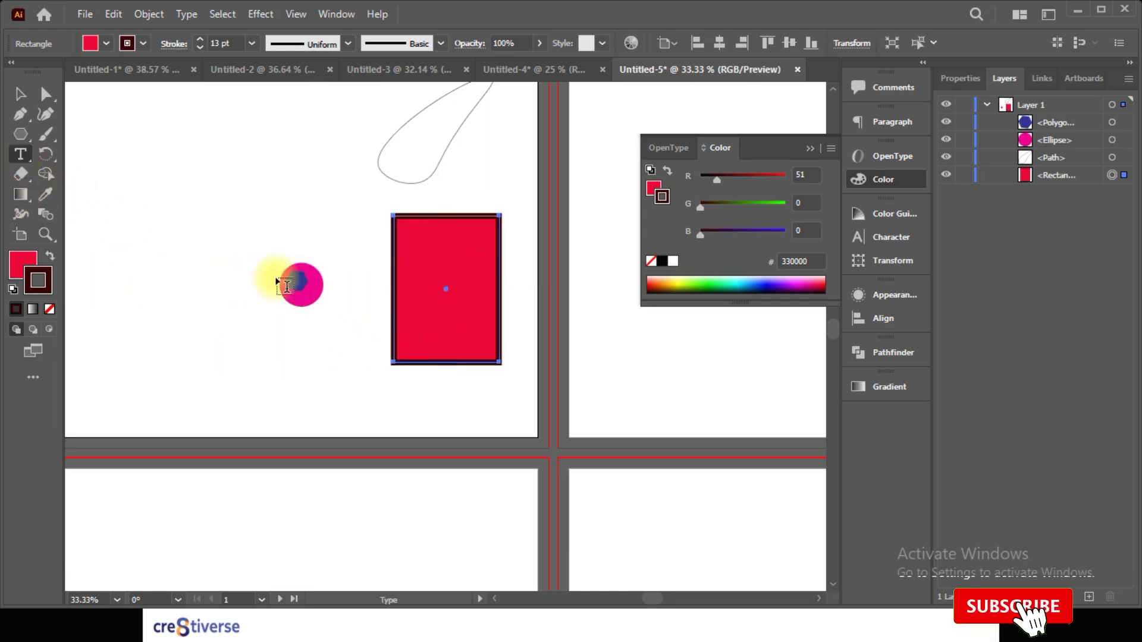
{"action": "left_click", "coordinate": [292, 279]}
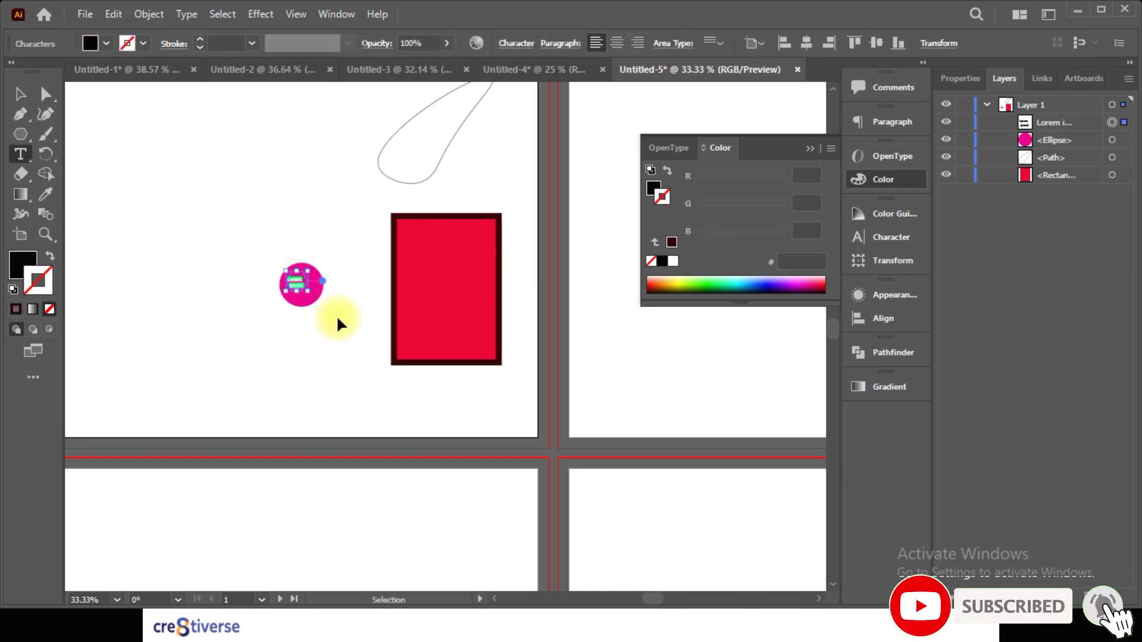
{"action": "key", "text": "ctrl+z"}
Step: Move the blue hexagon off the pink circle to an empty spot on its left with the Selection tool
{"action": "left_click", "coordinate": [22, 94]}
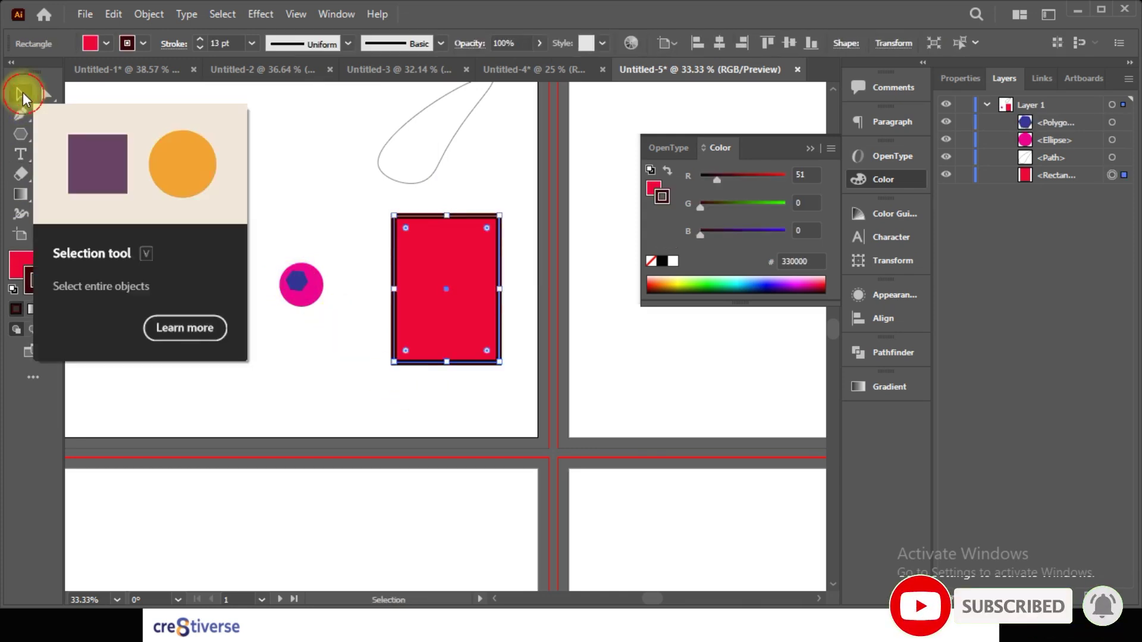
{"action": "left_click", "coordinate": [301, 287]}
{"action": "left_click_drag", "start_coordinate": [304, 289], "coordinate": [186, 285]}
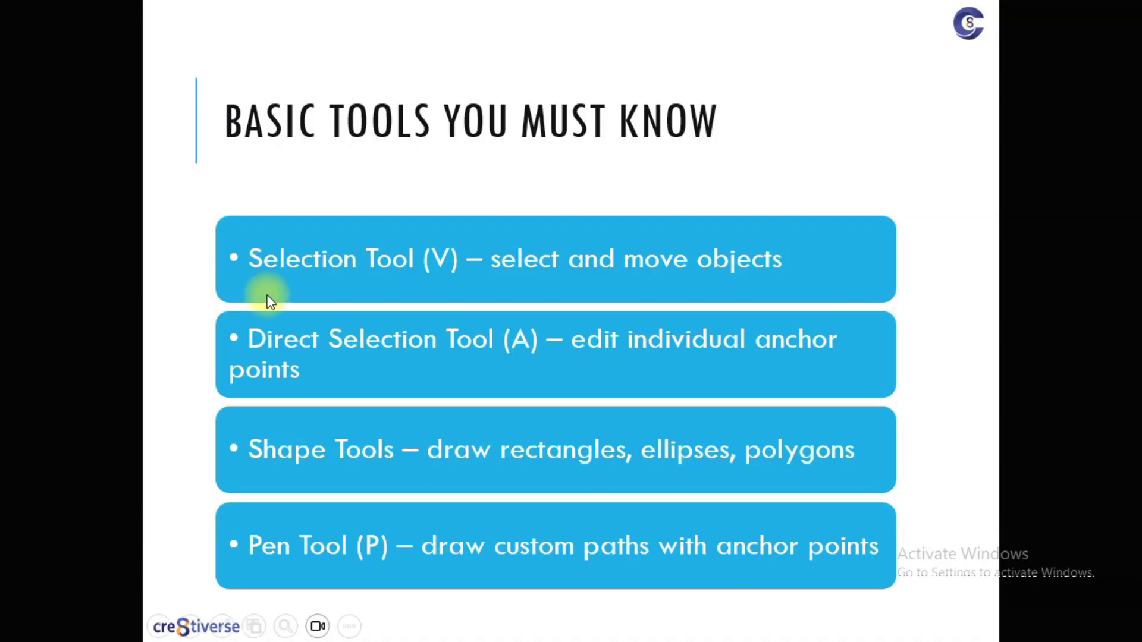
Step: Return from the slides to Illustrator and reposition the pink circle between the blue hexagon and the red rectangle
{"action": "key", "text": "alt+Tab"}
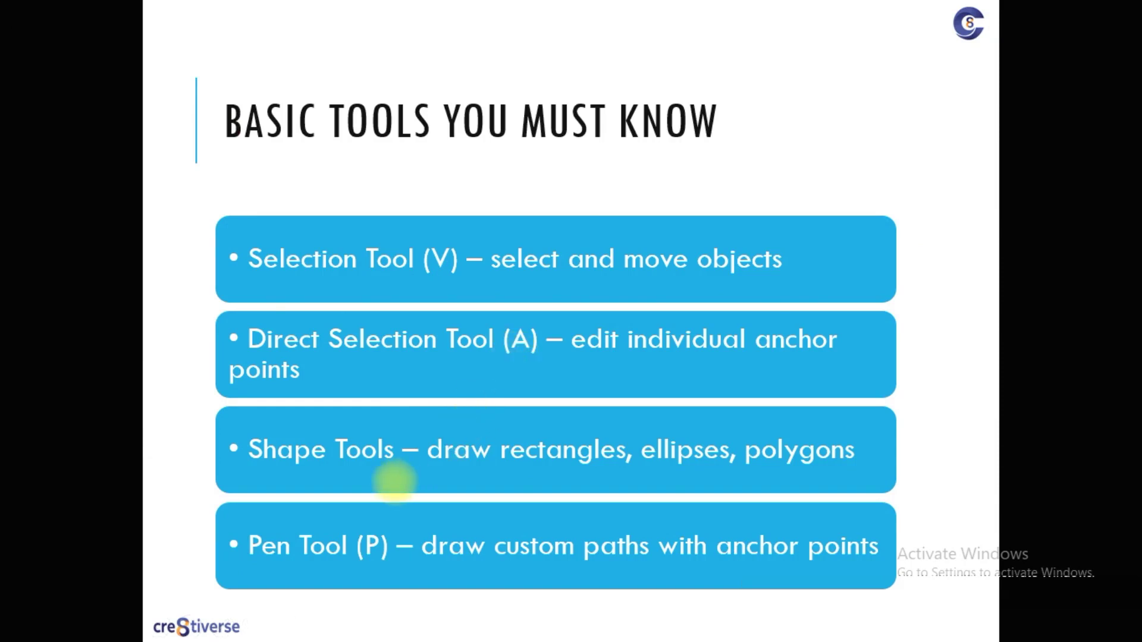
{"action": "key", "text": "alt+Tab"}
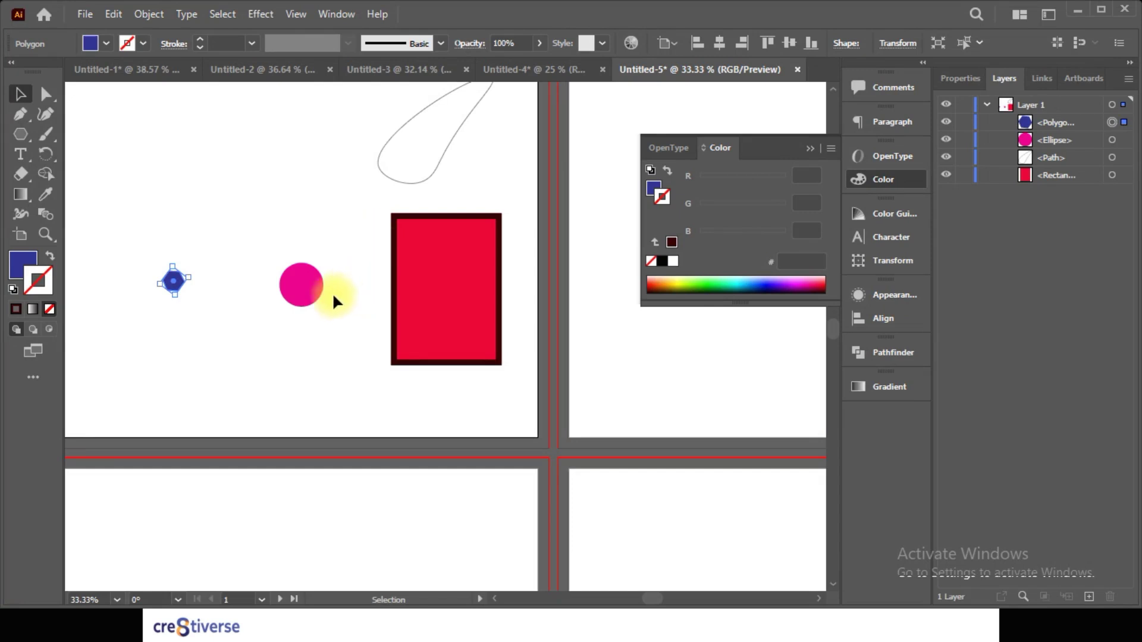
{"action": "left_click_drag", "start_coordinate": [297, 303], "coordinate": [327, 299]}
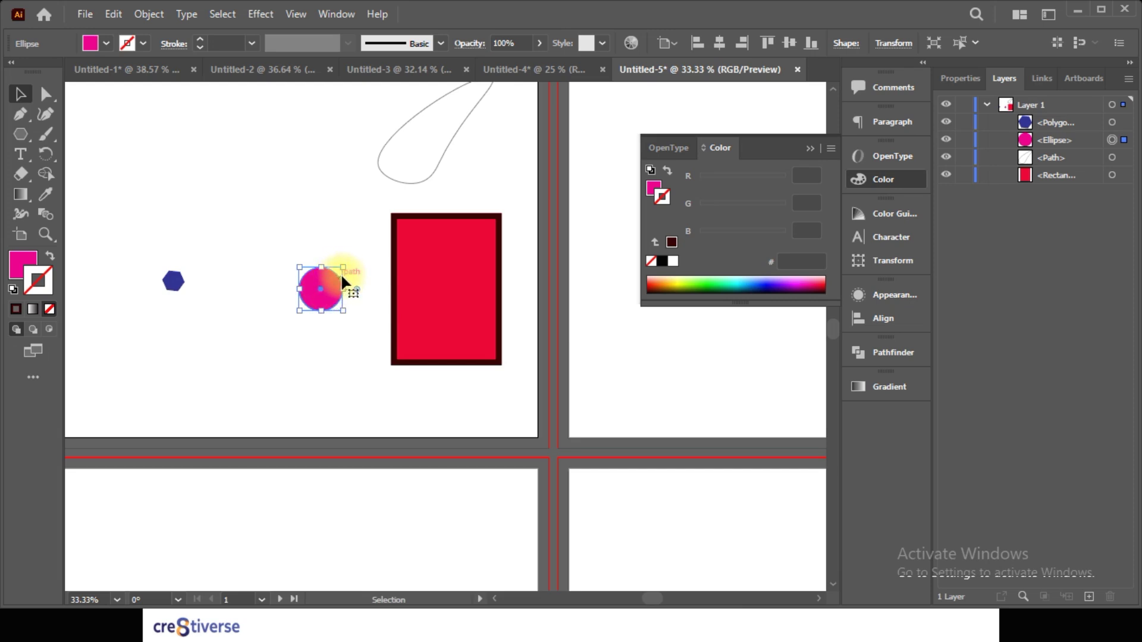
{"action": "left_click", "coordinate": [331, 341]}
{"action": "left_click", "coordinate": [326, 306]}
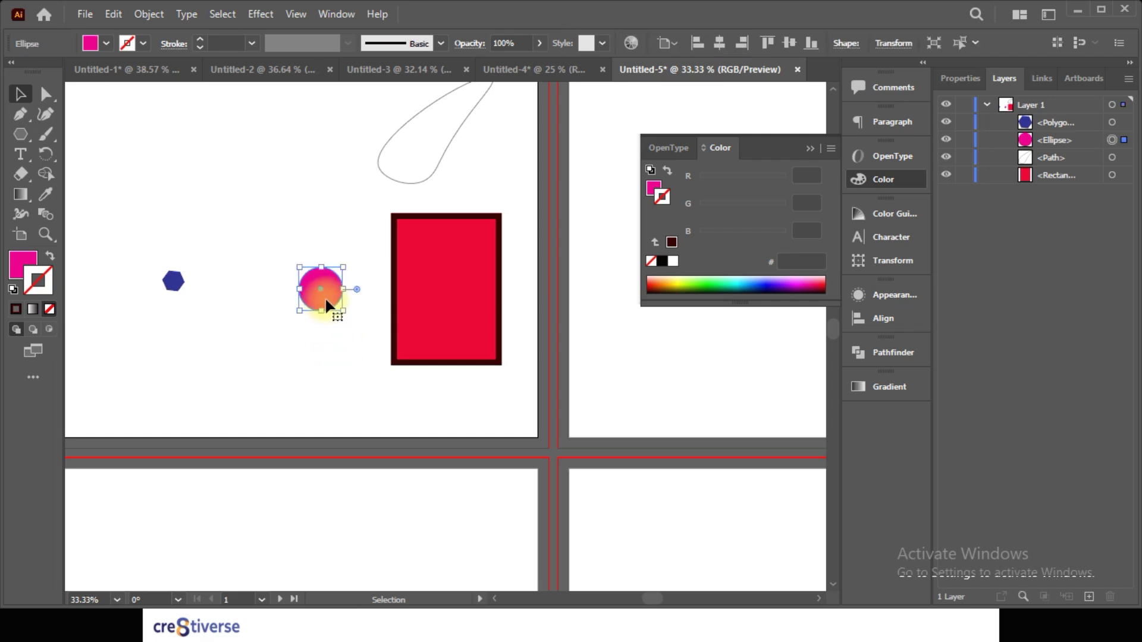
{"action": "left_click_drag", "start_coordinate": [326, 306], "coordinate": [296, 311]}
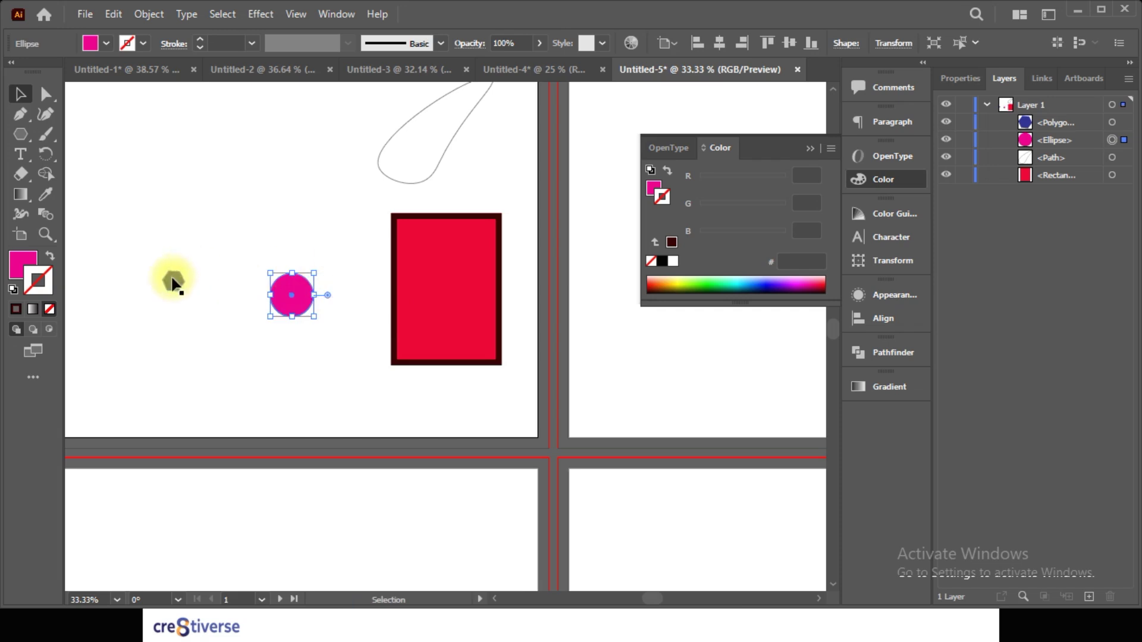
Step: Move the blue hexagon close to the pink circle, just above and to the left of it
{"action": "left_click_drag", "start_coordinate": [173, 283], "coordinate": [434, 301]}
{"action": "scroll", "coordinate": [238, 250], "scroll_direction": "up", "scroll_amount": 4}
{"action": "scroll", "coordinate": [238, 250], "scroll_direction": "up", "scroll_amount": 1}
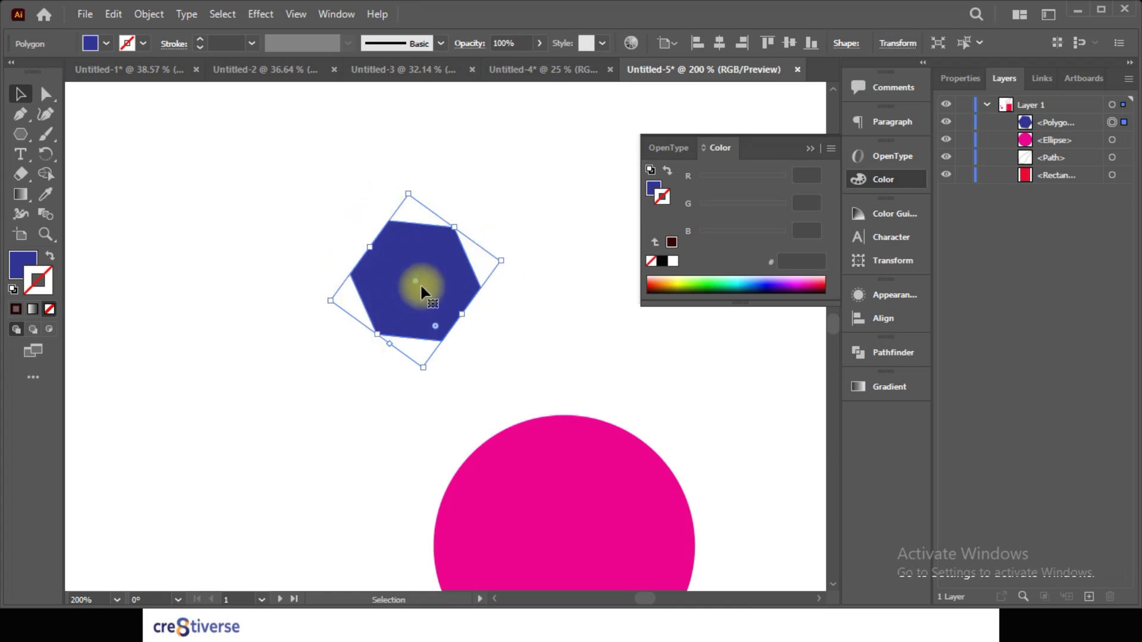
{"action": "left_click_drag", "start_coordinate": [438, 306], "coordinate": [392, 316]}
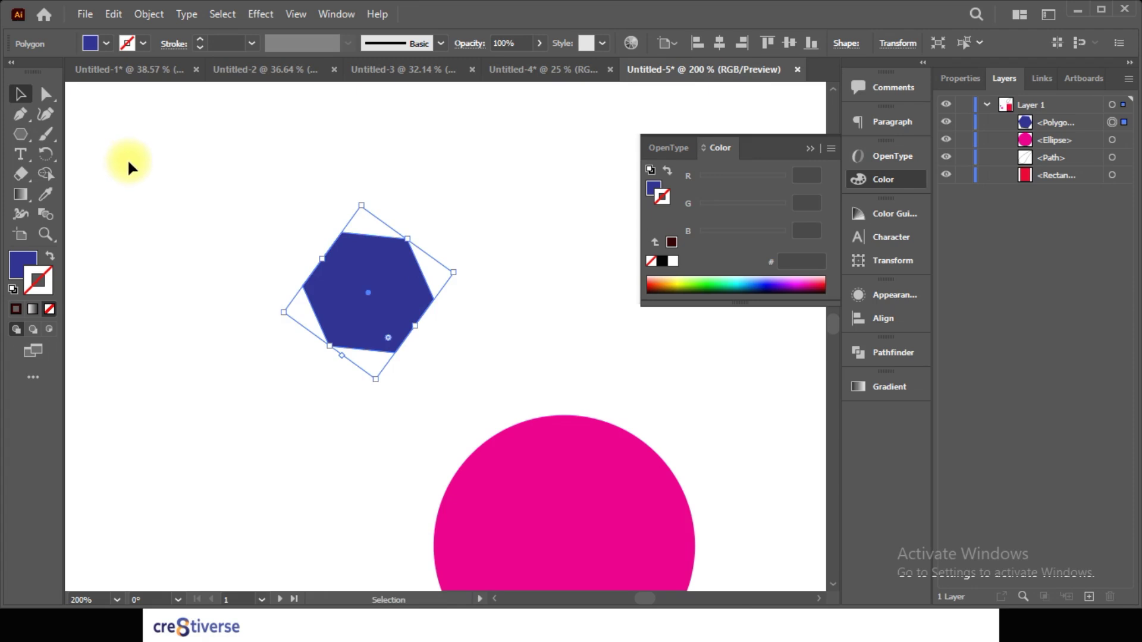
Step: Try rounding the hexagon's corners with the Direct Selection tool, undo the rounding and deselect the hexagon
{"action": "key", "text": "a"}
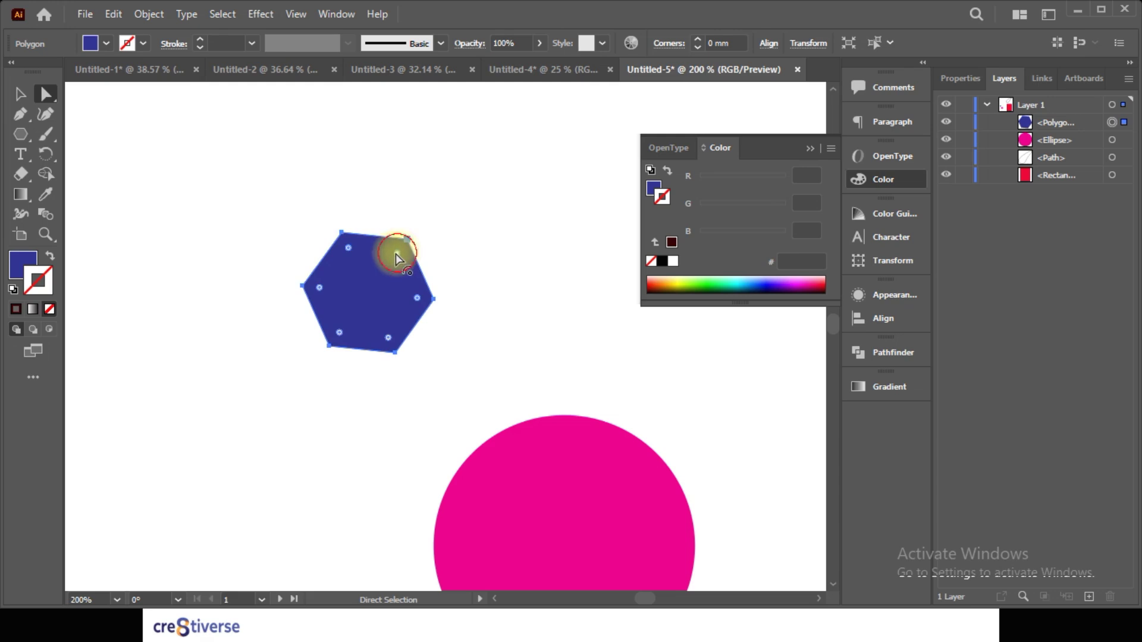
{"action": "left_click_drag", "start_coordinate": [394, 254], "coordinate": [348, 256]}
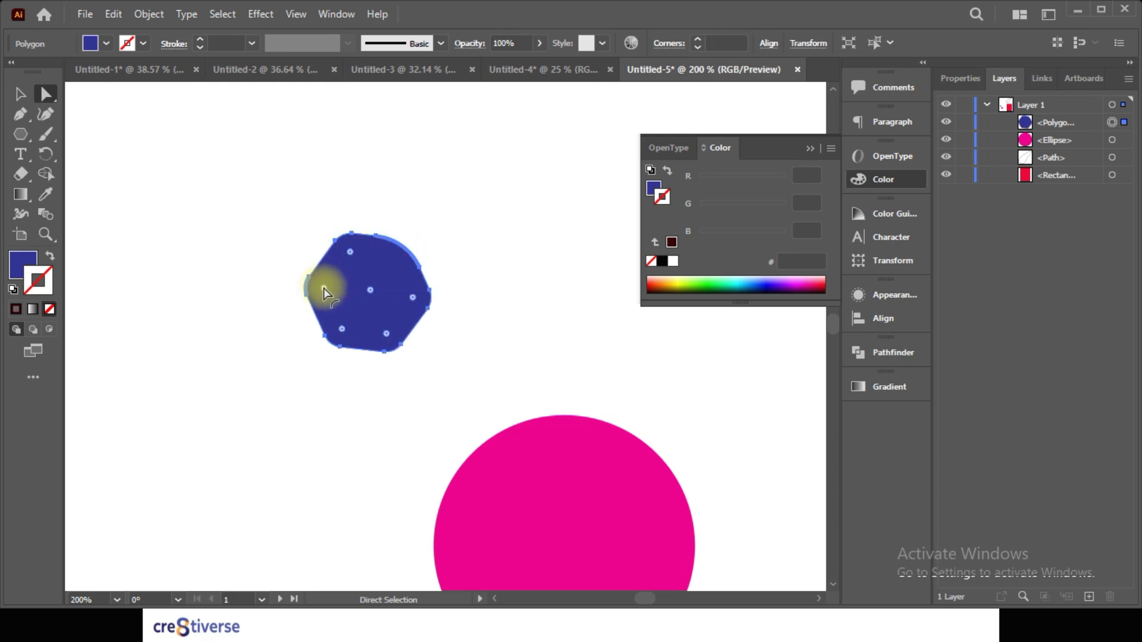
{"action": "double_click", "coordinate": [323, 288]}
{"action": "left_click", "coordinate": [633, 364]}
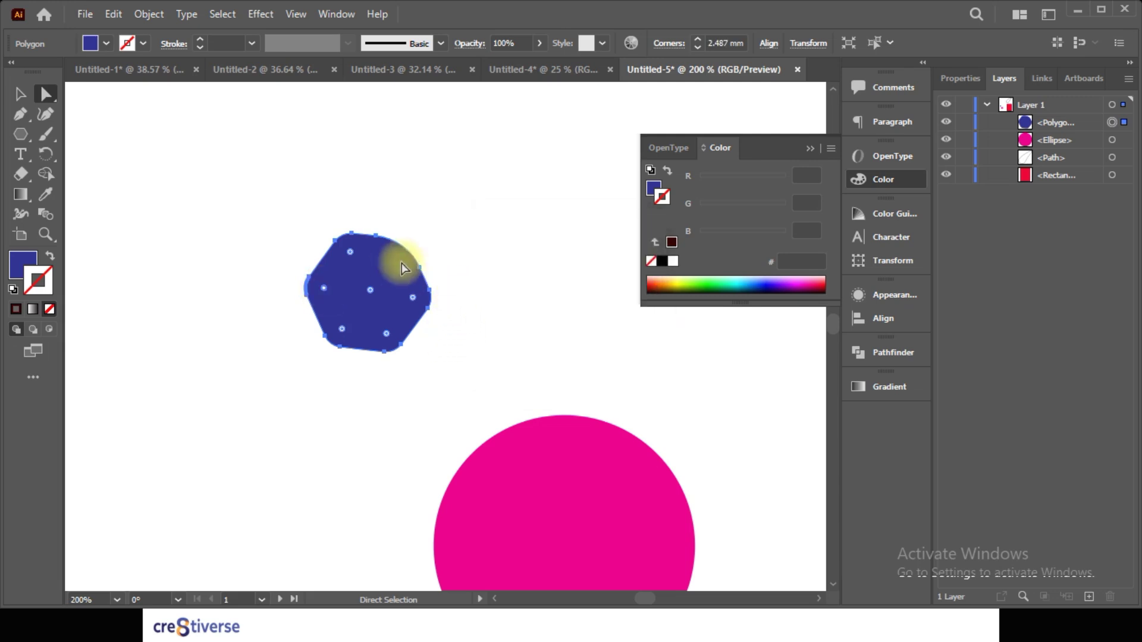
{"action": "left_click", "coordinate": [443, 262]}
{"action": "key", "text": "ctrl+z"}
{"action": "key", "text": "ctrl+z"}
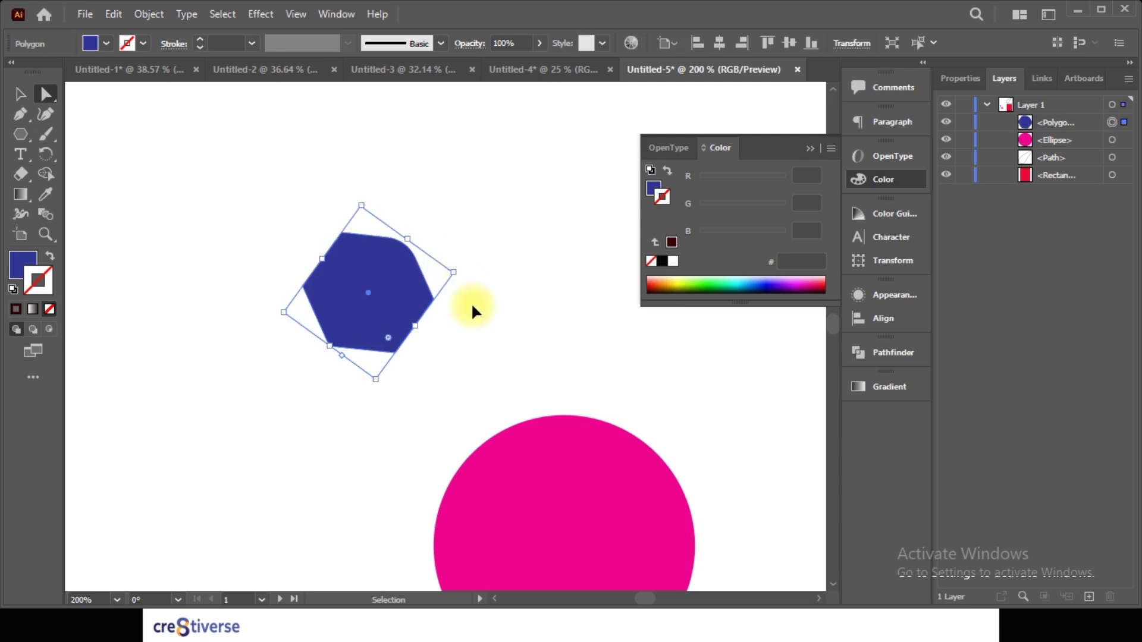
{"action": "key", "text": "ctrl+z"}
{"action": "left_click", "coordinate": [483, 362]}
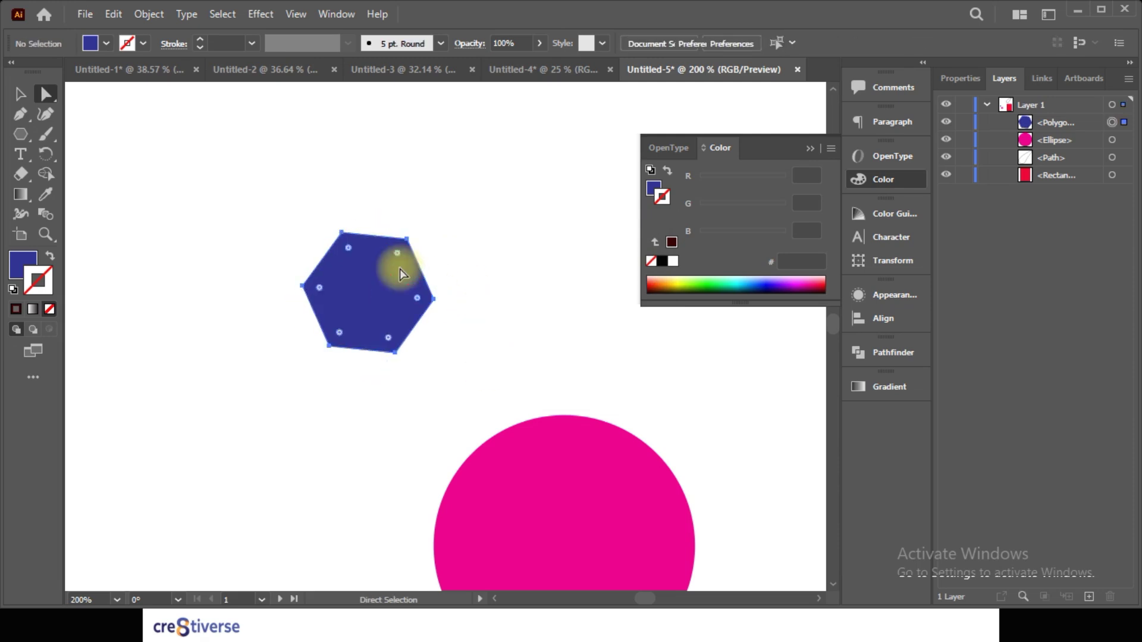
Step: Round the hexagon's top-left and left corners strongly and its other corners slightly with the Direct Selection tool, leaving it deselected
{"action": "left_click", "coordinate": [400, 268]}
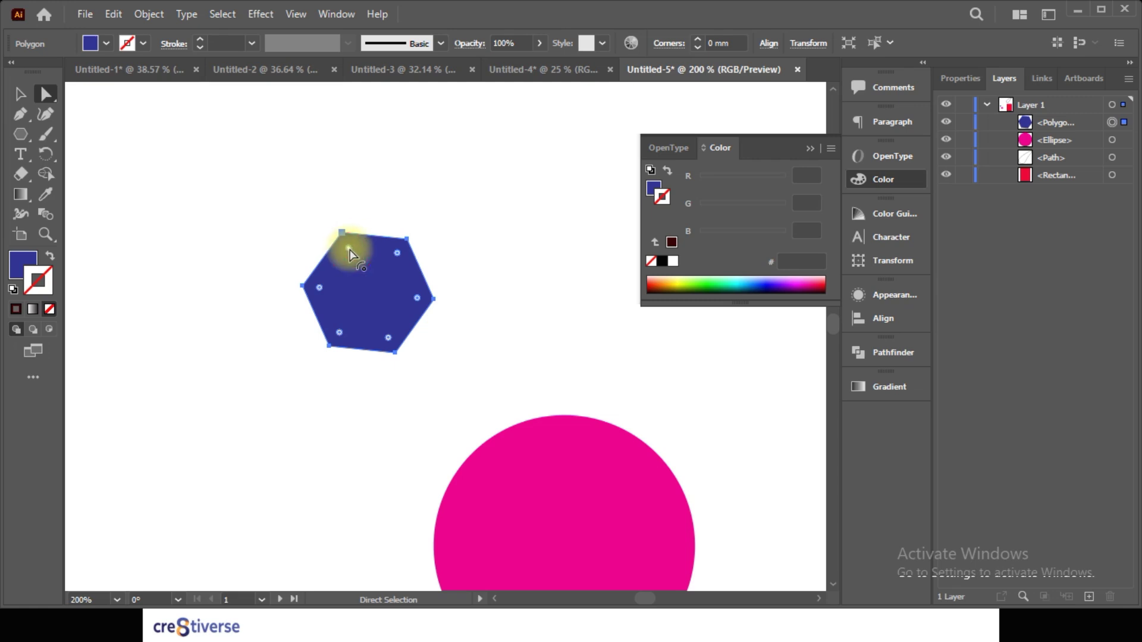
{"action": "double_click", "coordinate": [350, 250]}
{"action": "left_click", "coordinate": [601, 356]}
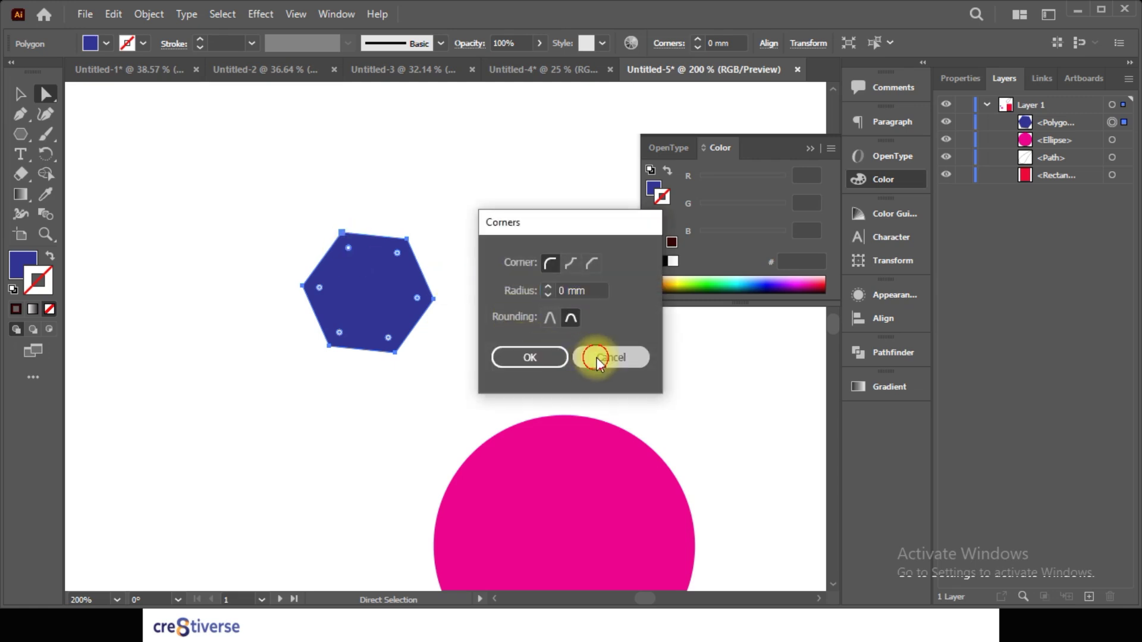
{"action": "left_click_drag", "start_coordinate": [348, 249], "coordinate": [339, 296]}
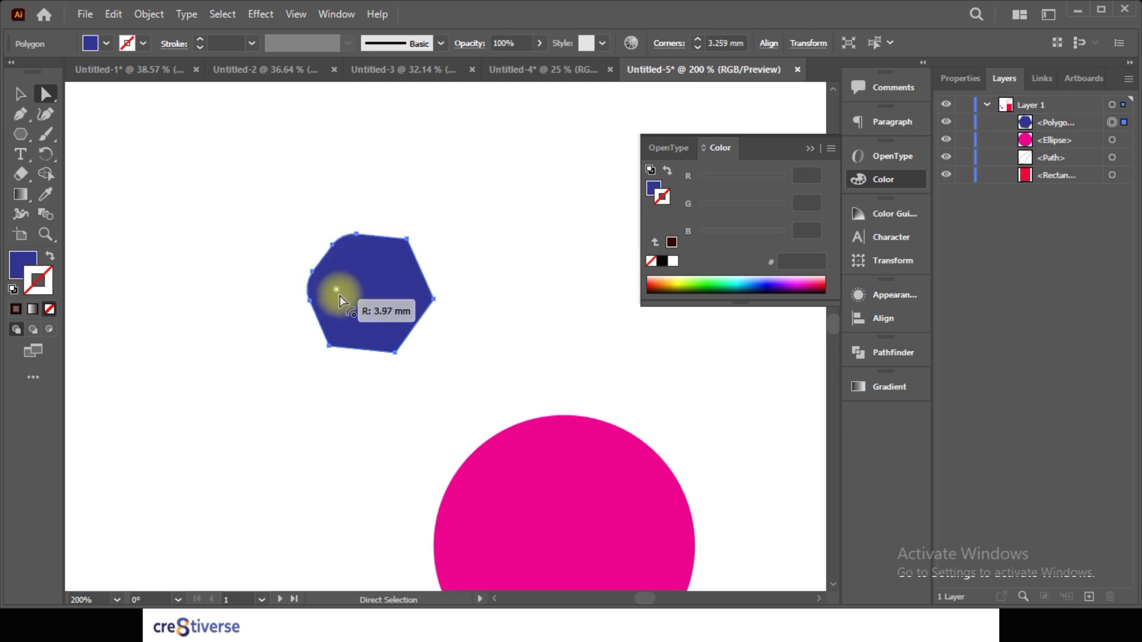
{"action": "mouse_move", "coordinate": [397, 261]}
{"action": "left_mouse_down"}
{"action": "mouse_move", "coordinate": [391, 289]}
{"action": "mouse_move", "coordinate": [406, 247]}
{"action": "left_mouse_up"}
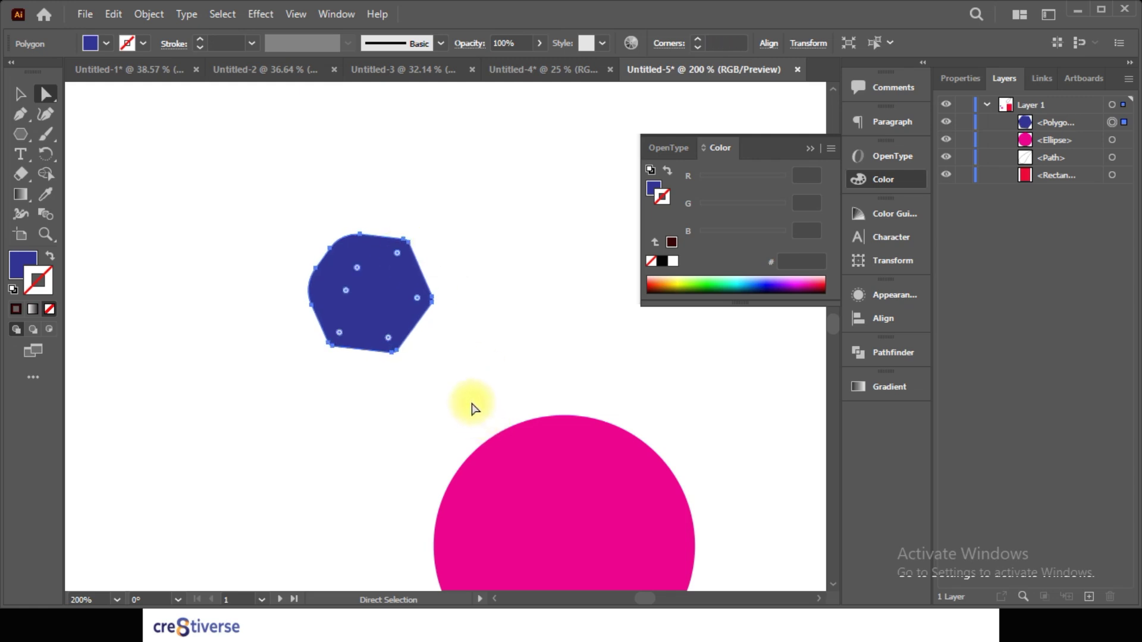
{"action": "left_click", "coordinate": [243, 242]}
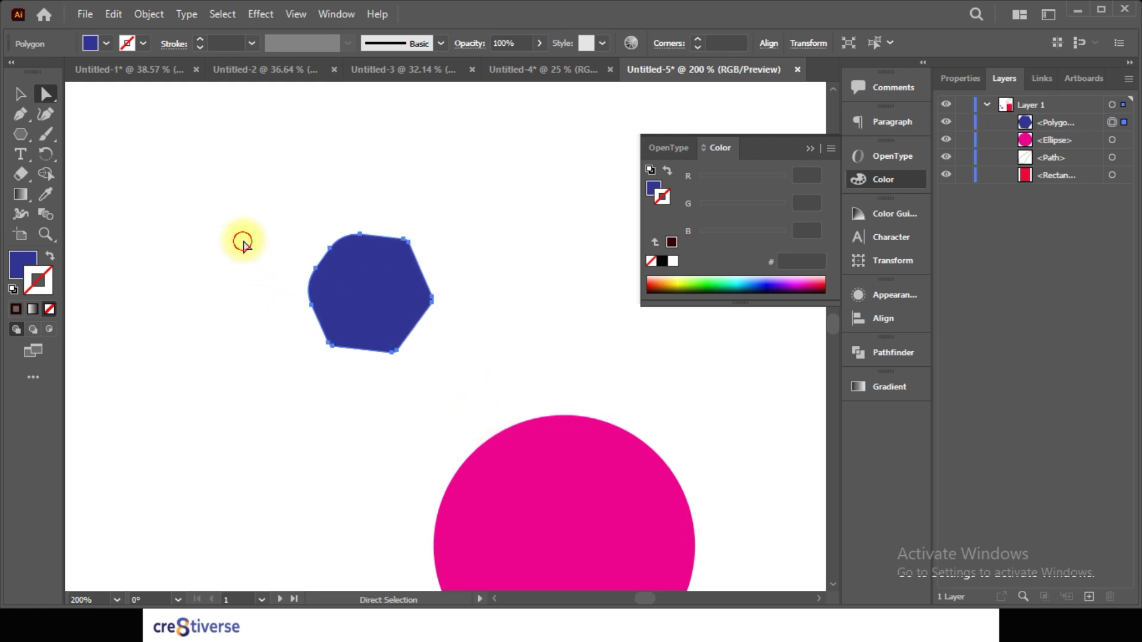
Step: Draw a larger hexagon left of the small one and round all its corners to about 3.1 mm with Direct Selection
{"action": "left_click", "coordinate": [25, 139]}
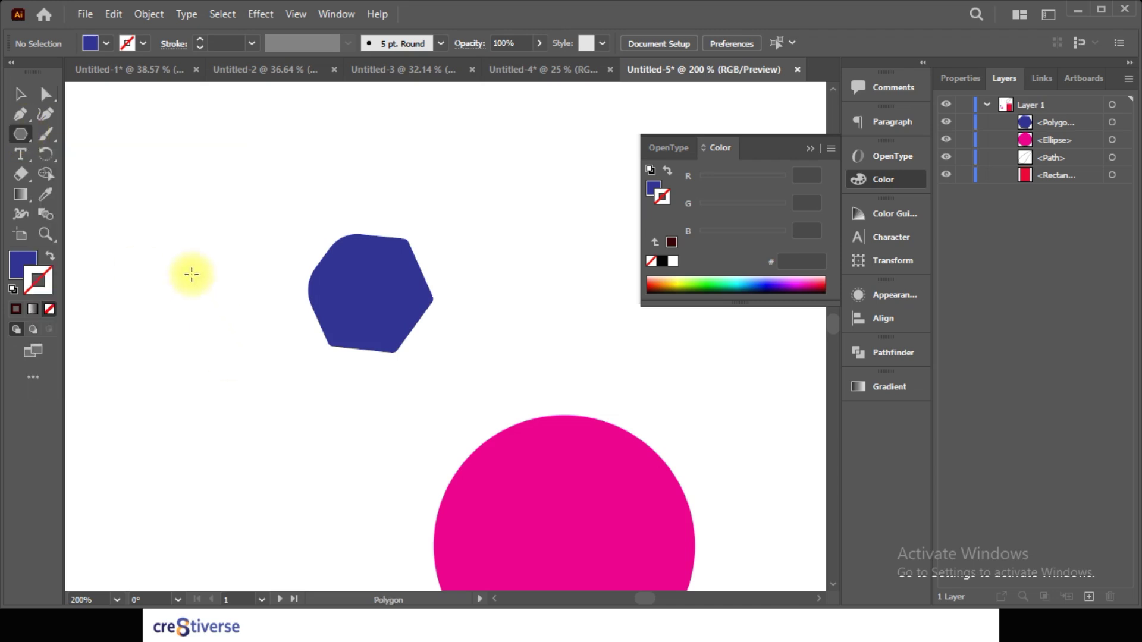
{"action": "left_click_drag", "start_coordinate": [191, 273], "coordinate": [247, 360]}
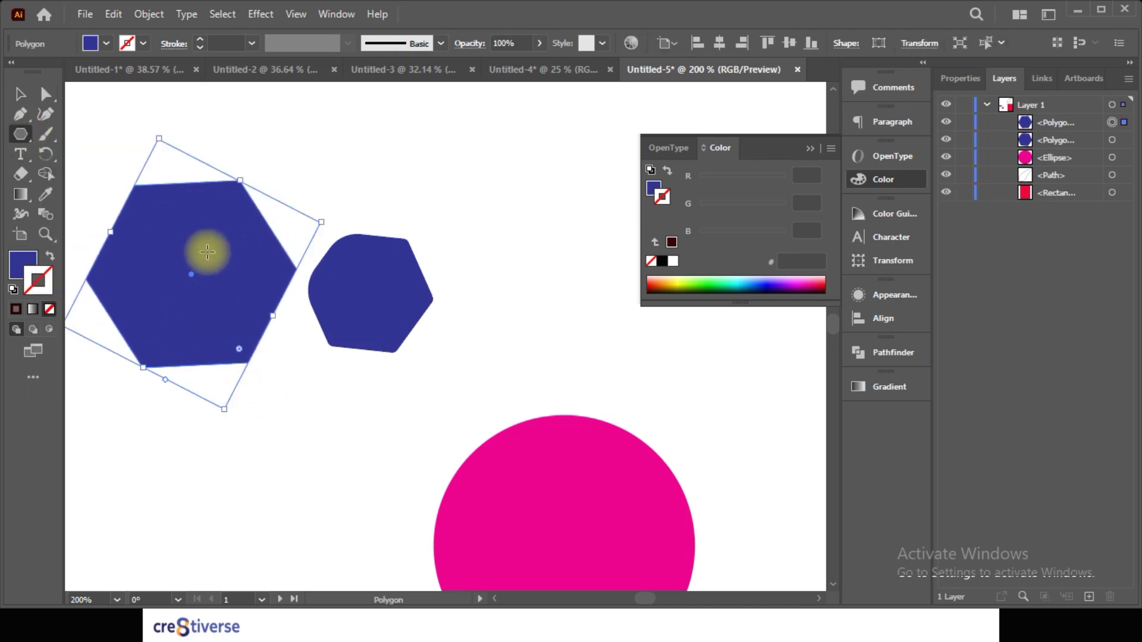
{"action": "key", "text": "a"}
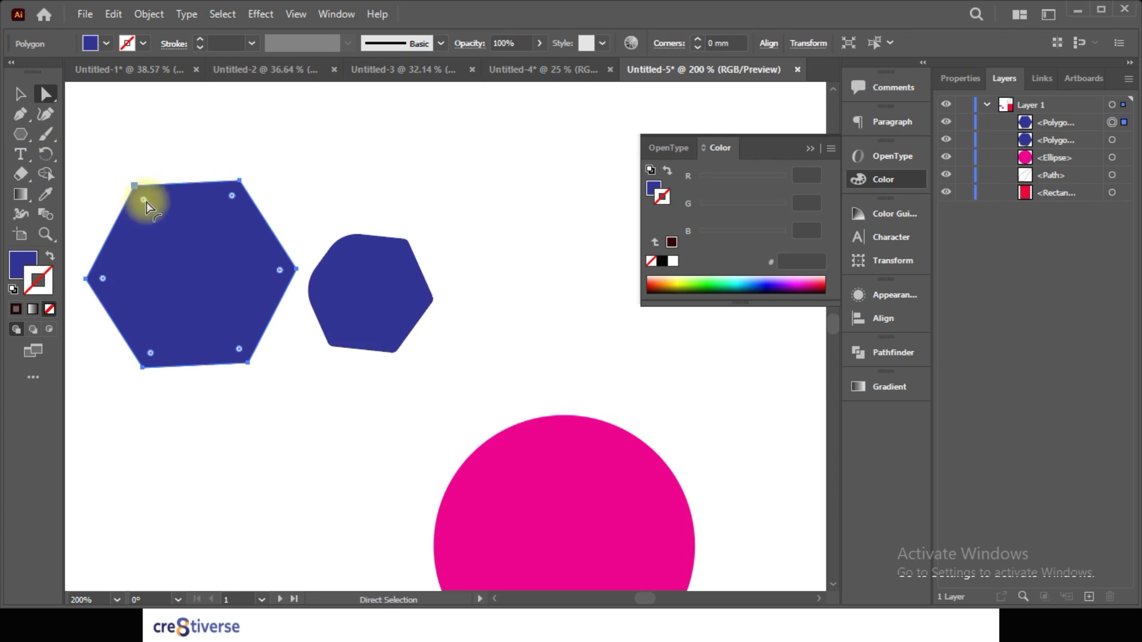
{"action": "mouse_move", "coordinate": [146, 202]}
{"action": "left_mouse_down"}
{"action": "mouse_move", "coordinate": [161, 247]}
{"action": "mouse_move", "coordinate": [159, 203]}
{"action": "mouse_move", "coordinate": [162, 220]}
{"action": "mouse_move", "coordinate": [148, 208]}
{"action": "left_mouse_up"}
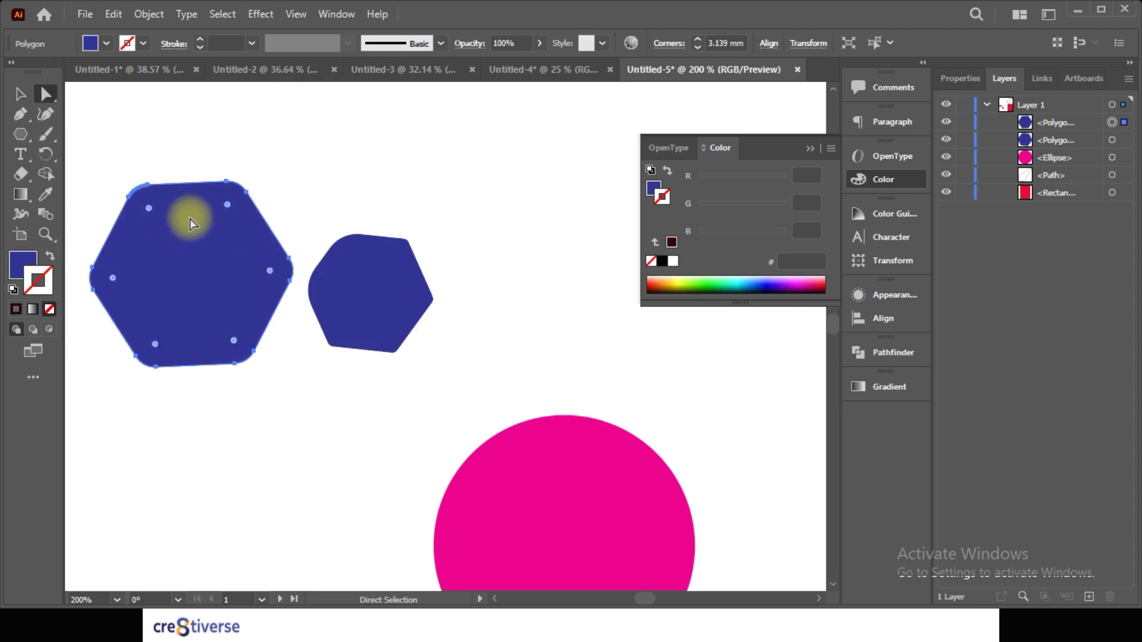
{"action": "left_click", "coordinate": [21, 94]}
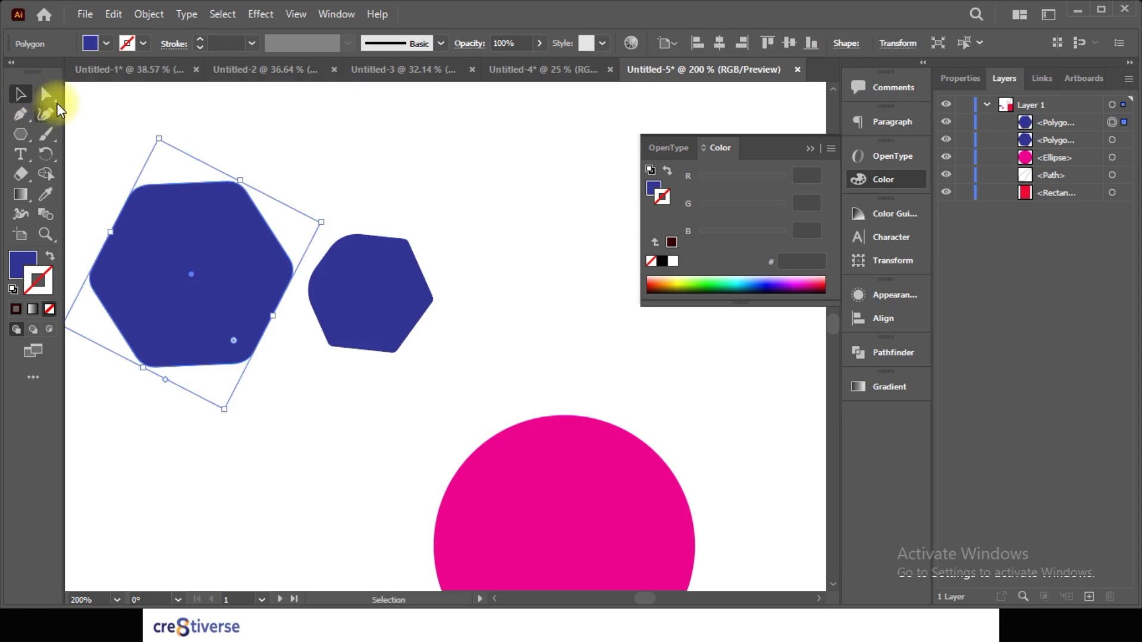
{"action": "left_click", "coordinate": [46, 94]}
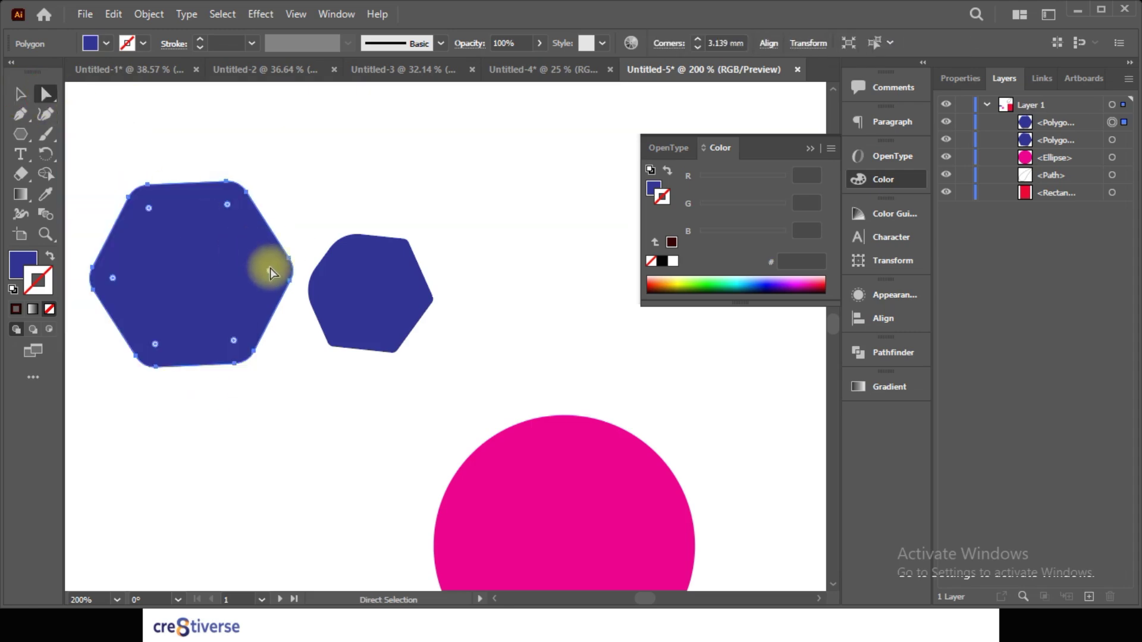
Step: Return from the slides to Illustrator and collapse the Color panel
{"action": "key", "text": "alt+Tab"}
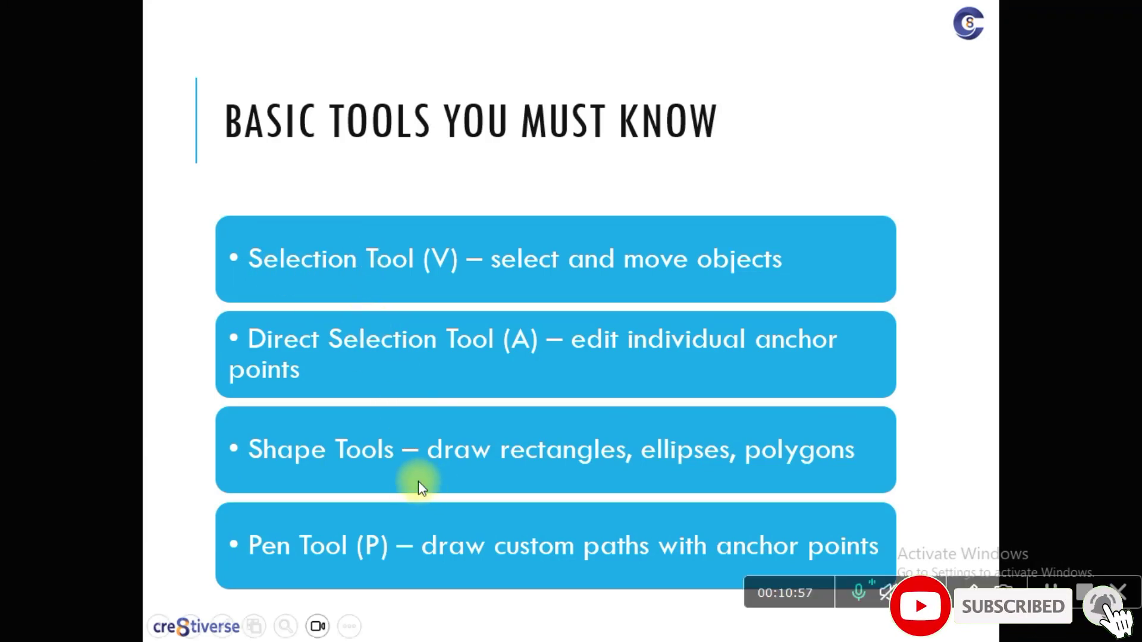
{"action": "key", "text": "alt+Tab"}
{"action": "left_click", "coordinate": [486, 262]}
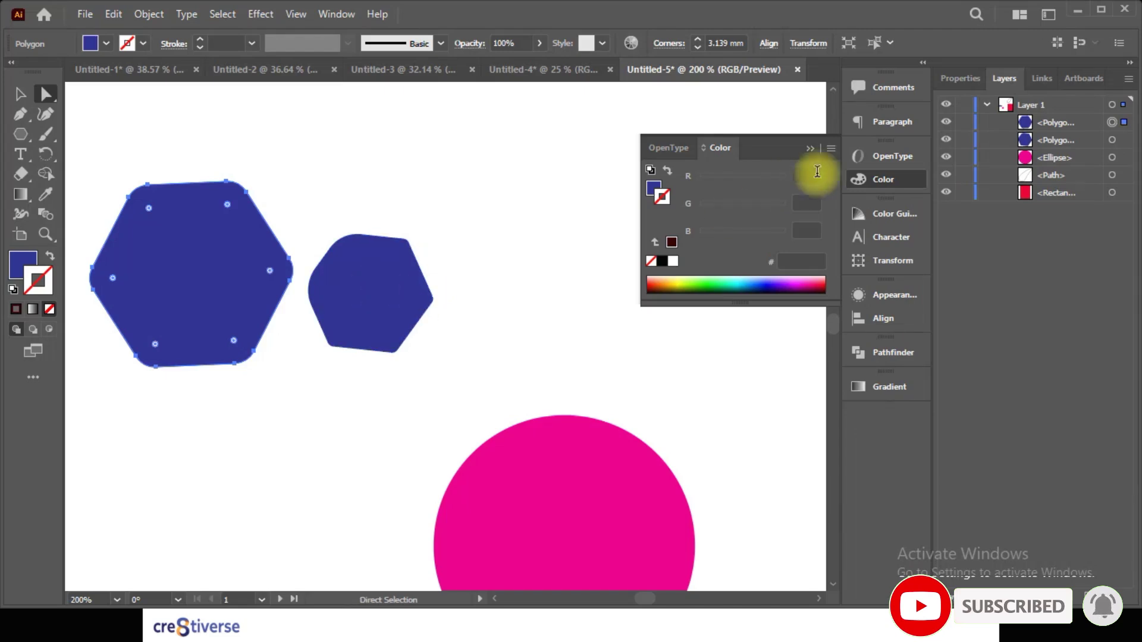
{"action": "left_click", "coordinate": [809, 151]}
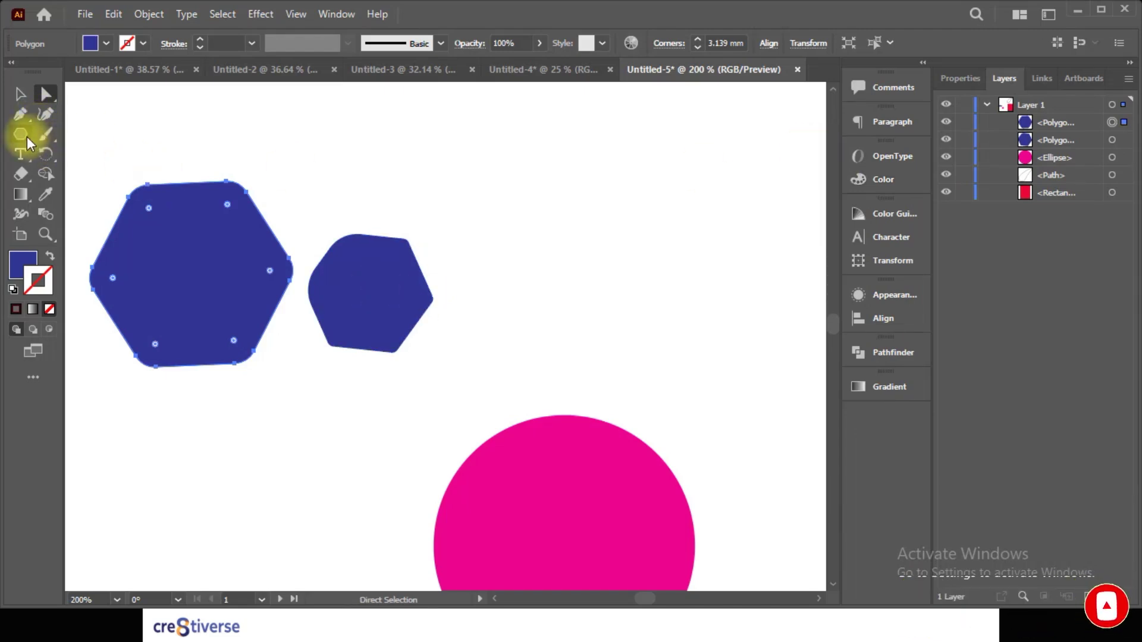
Step: Draw a blue rectangle about 23 × 15 mm above the magenta circle and give it a 4 pt magenta stroke
{"action": "left_click_drag", "start_coordinate": [26, 135], "coordinate": [95, 132]}
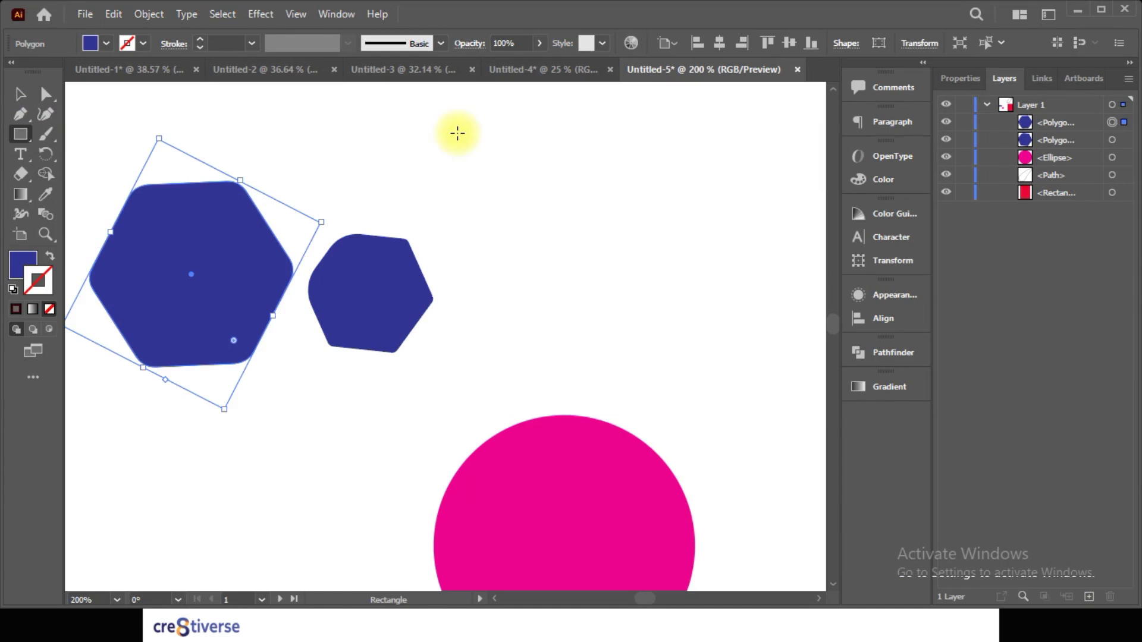
{"action": "left_click_drag", "start_coordinate": [463, 136], "coordinate": [634, 245]}
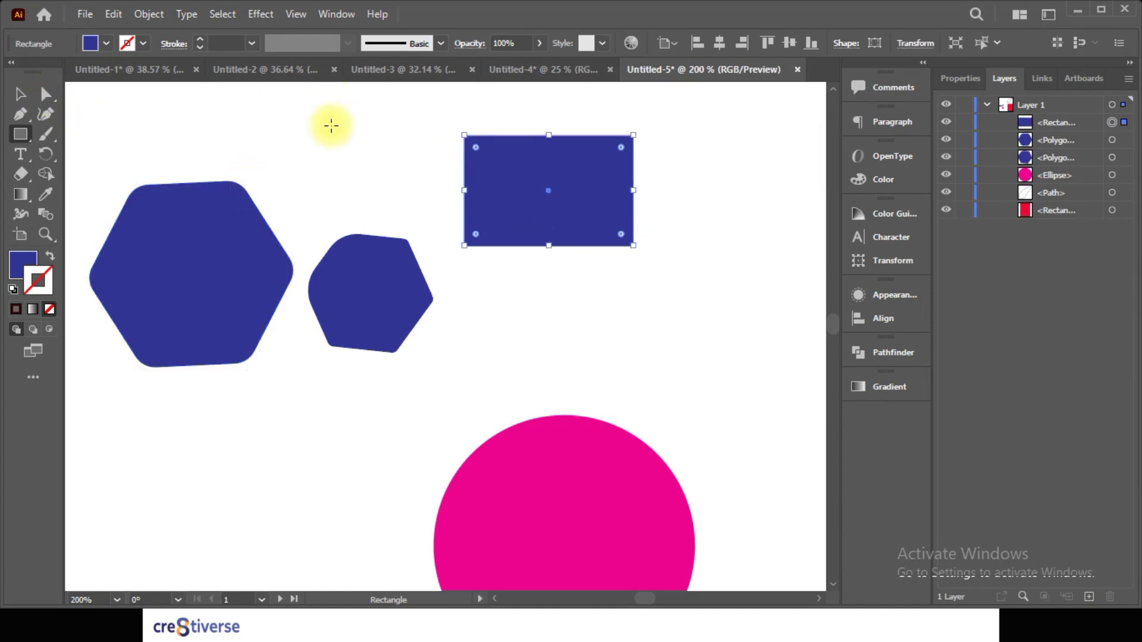
{"action": "left_click", "coordinate": [142, 43]}
{"action": "left_click", "coordinate": [117, 71]}
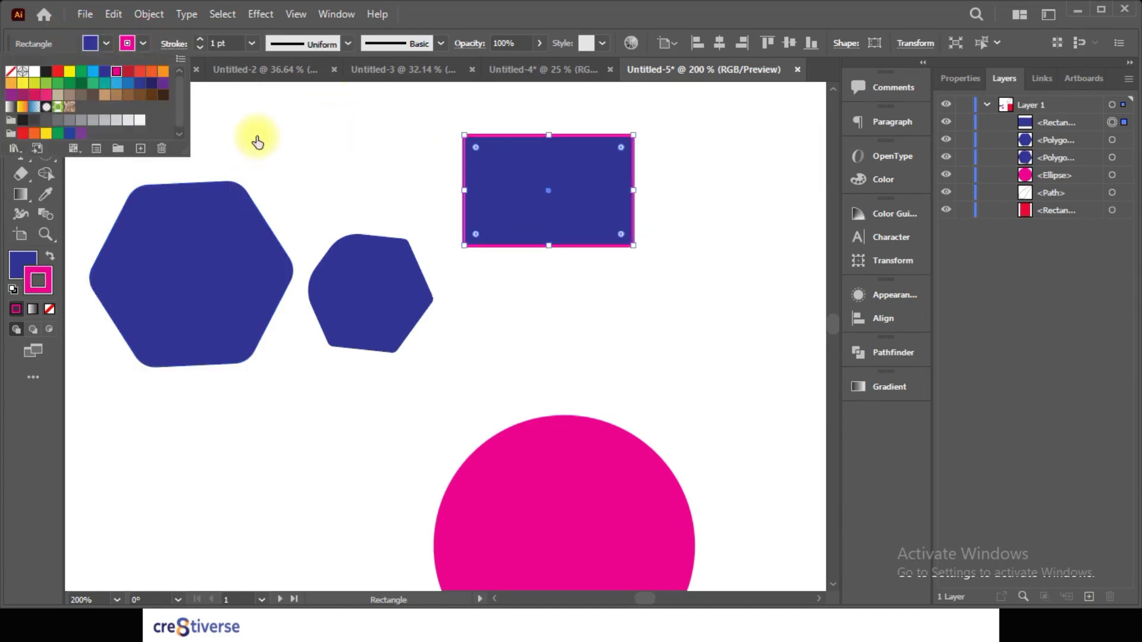
{"action": "left_click", "coordinate": [201, 39]}
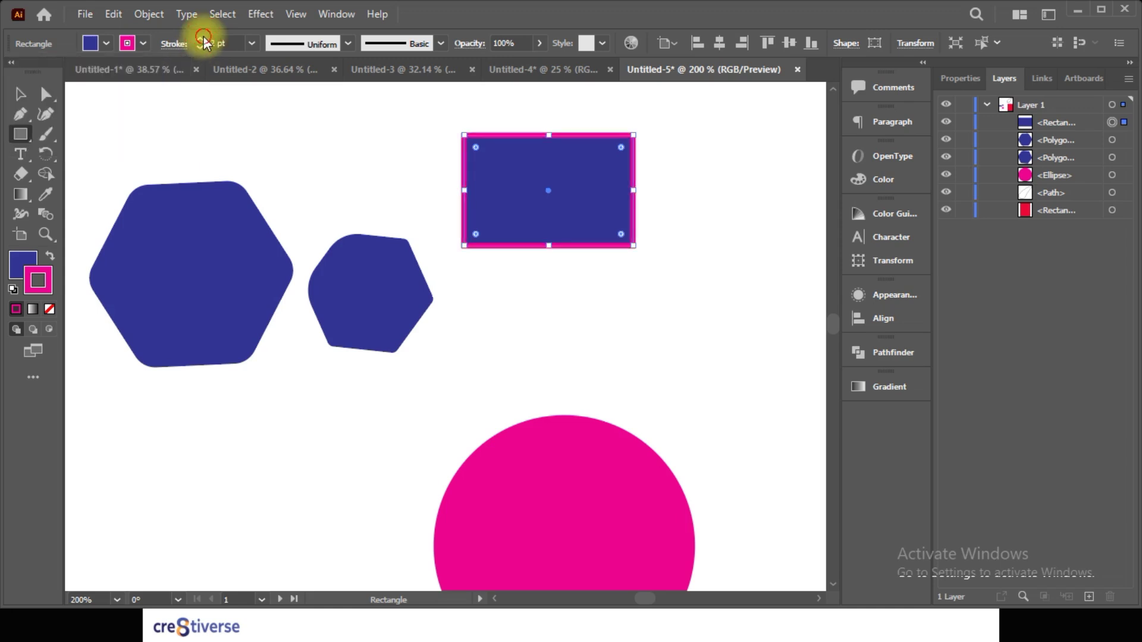
{"action": "left_click", "coordinate": [201, 39]}
{"action": "left_click", "coordinate": [201, 38]}
{"action": "left_click", "coordinate": [99, 170]}
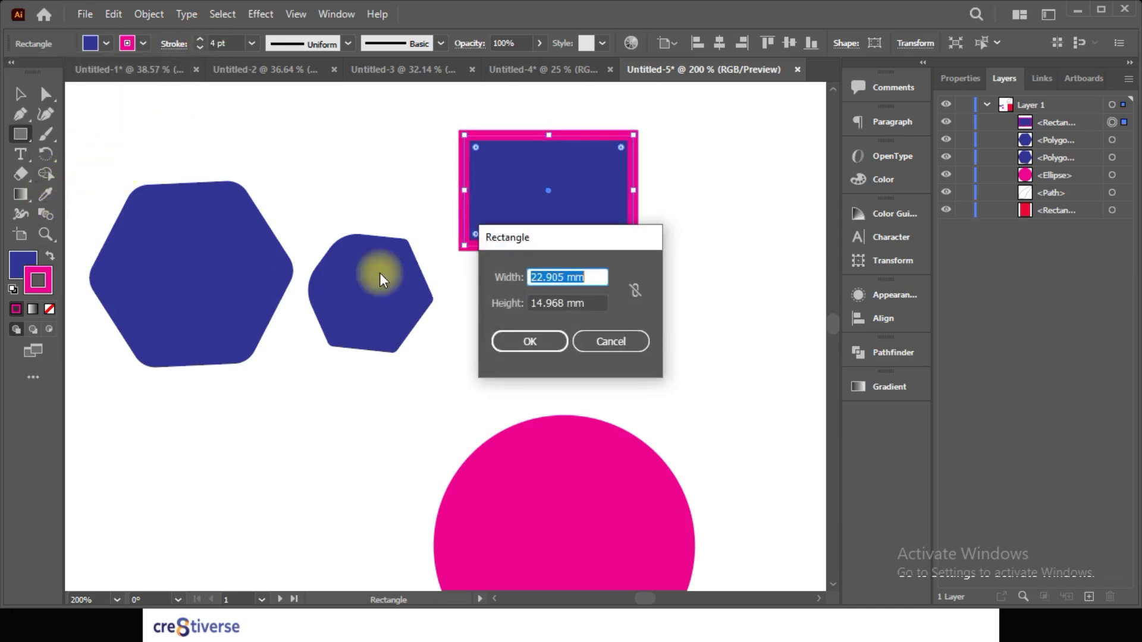
{"action": "left_click", "coordinate": [582, 338]}
Step: Draw a small ellipse with the Ellipse tool beside the upper right of the magenta-outlined rectangle
{"action": "left_click_drag", "start_coordinate": [17, 135], "coordinate": [78, 156]}
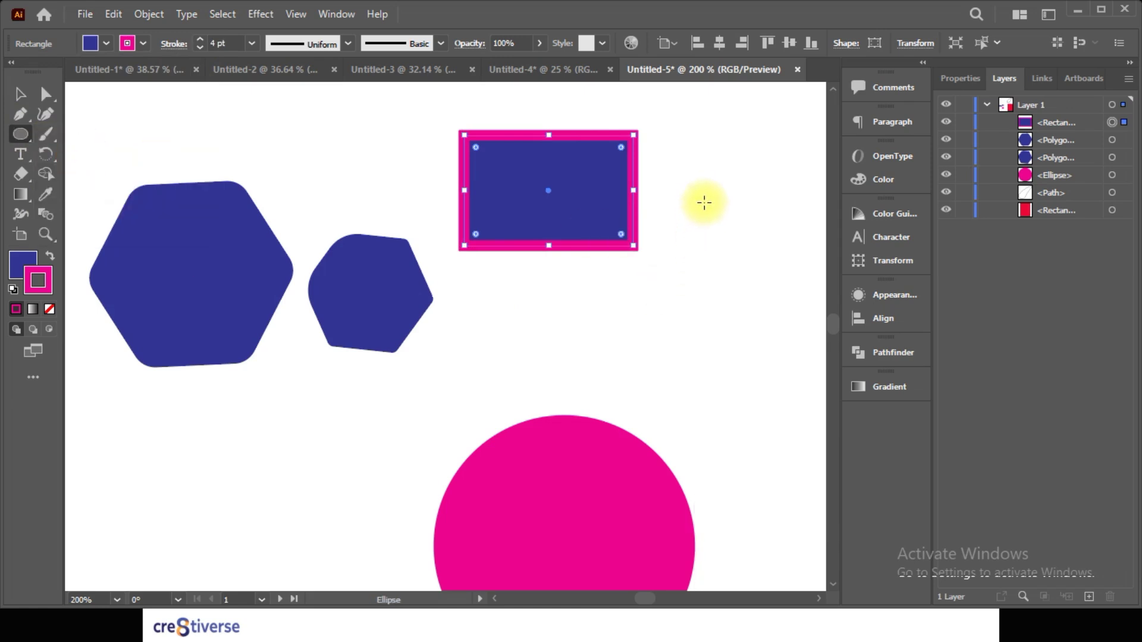
{"action": "scroll", "coordinate": [593, 408], "scroll_direction": "down", "scroll_amount": 1}
{"action": "scroll", "coordinate": [729, 191], "scroll_direction": "up", "scroll_amount": 2}
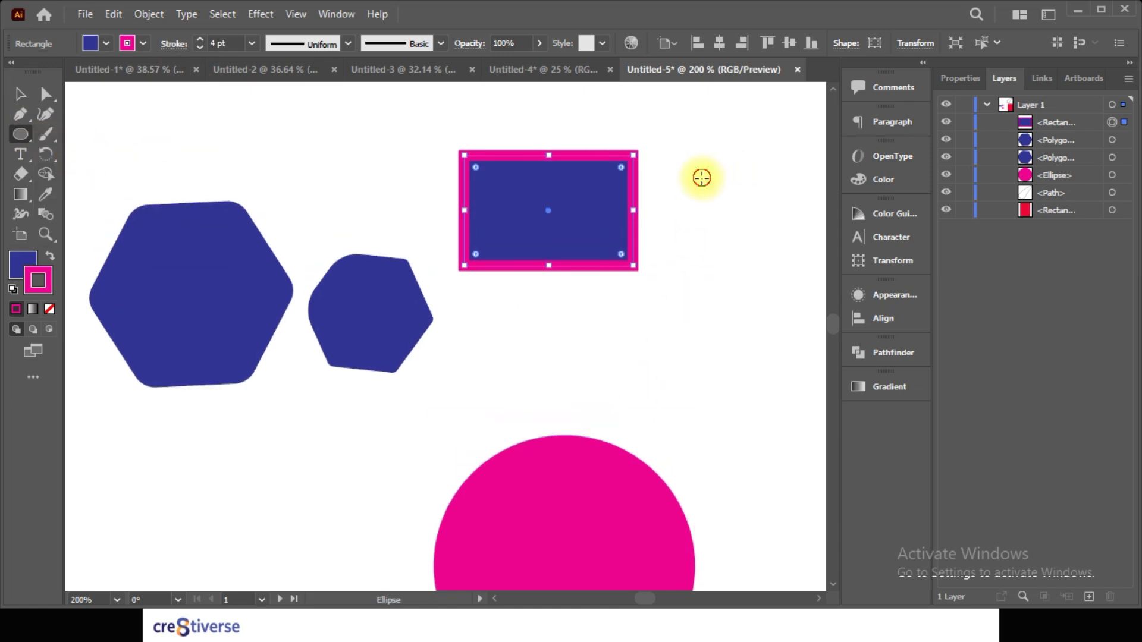
{"action": "left_click_drag", "start_coordinate": [699, 173], "coordinate": [797, 228]}
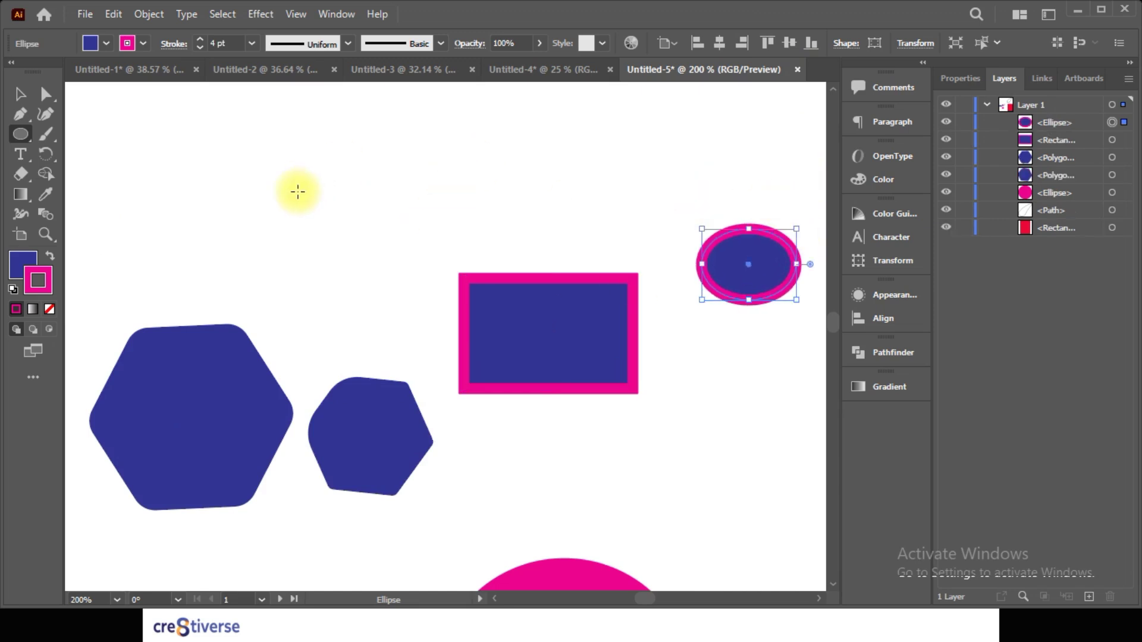
Step: Draw a perfect circle above the two hexagons and set its stroke to none
{"action": "left_click_drag", "start_coordinate": [244, 184], "coordinate": [356, 315]}
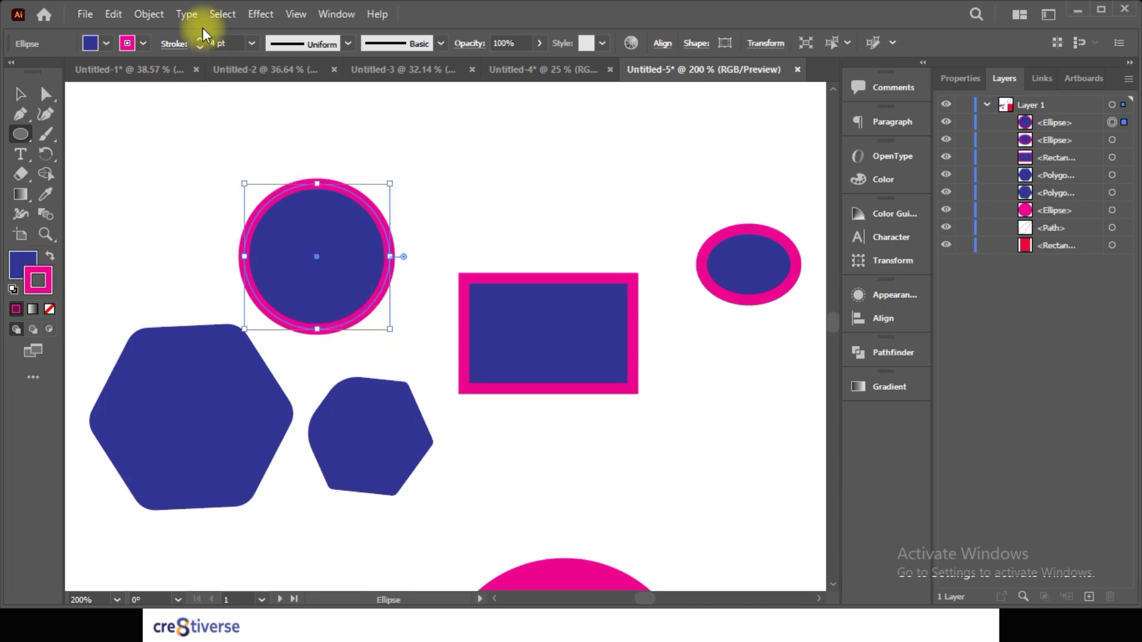
{"action": "left_click", "coordinate": [197, 45]}
{"action": "left_click", "coordinate": [198, 46]}
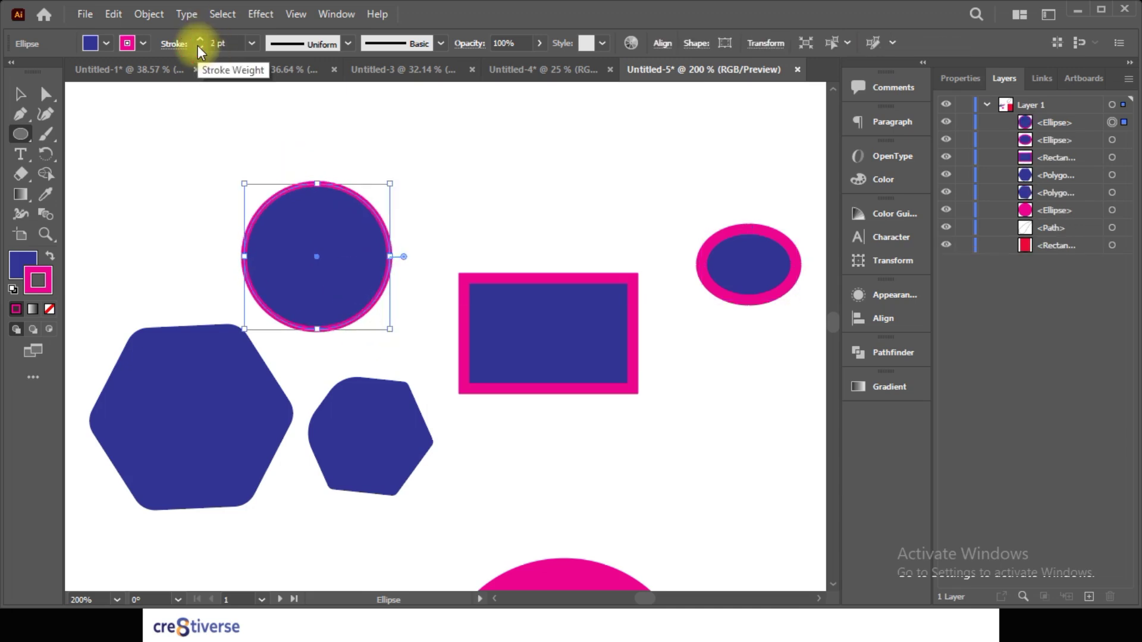
{"action": "left_click", "coordinate": [144, 42]}
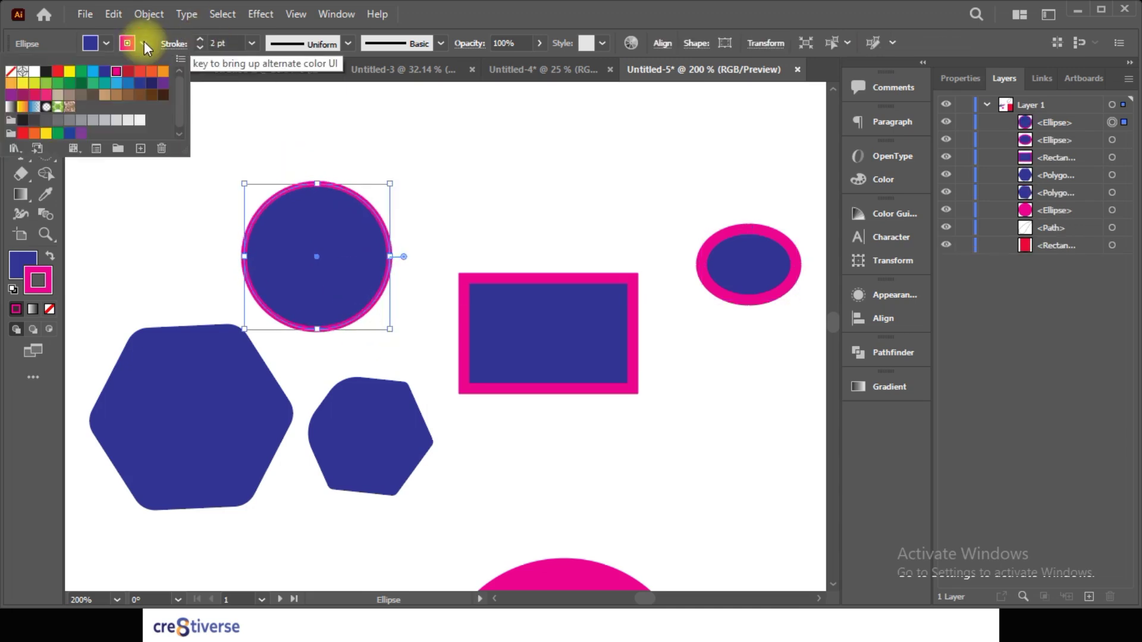
{"action": "left_click", "coordinate": [11, 73]}
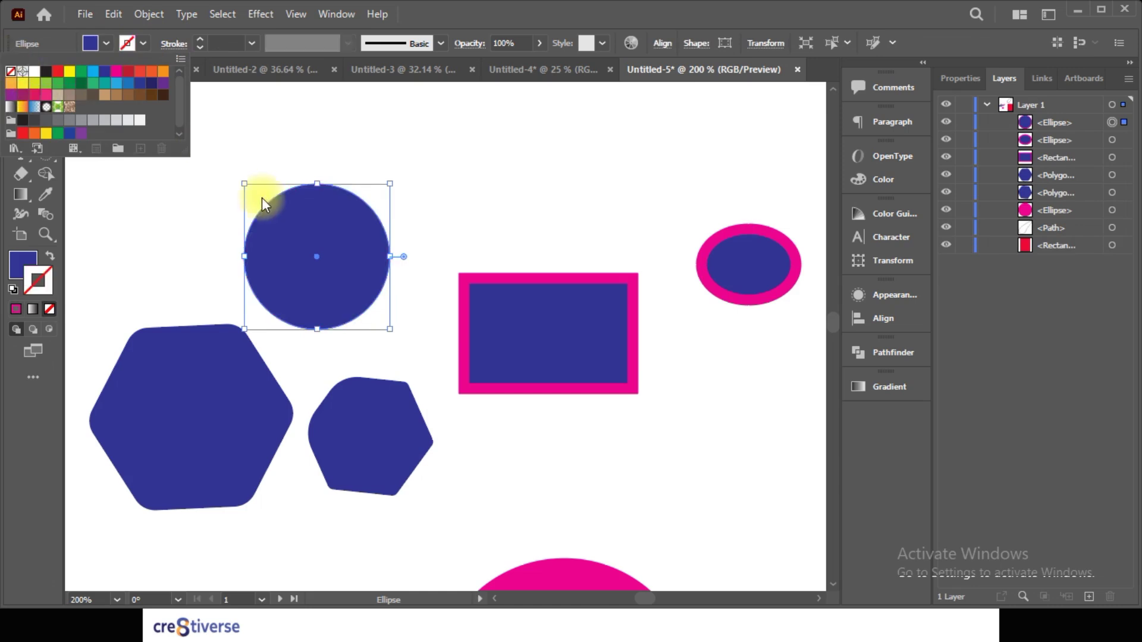
Step: Move the blue circle slightly up and left, and draw a smaller circle from its centre above the rectangle
{"action": "left_click", "coordinate": [18, 94]}
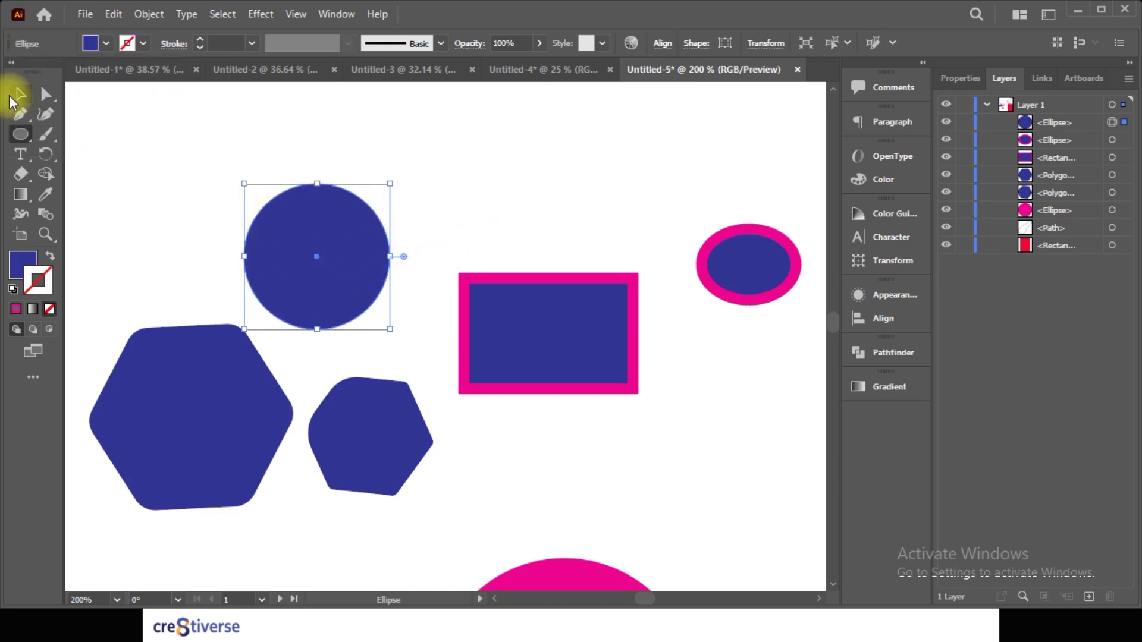
{"action": "left_click_drag", "start_coordinate": [331, 272], "coordinate": [287, 239]}
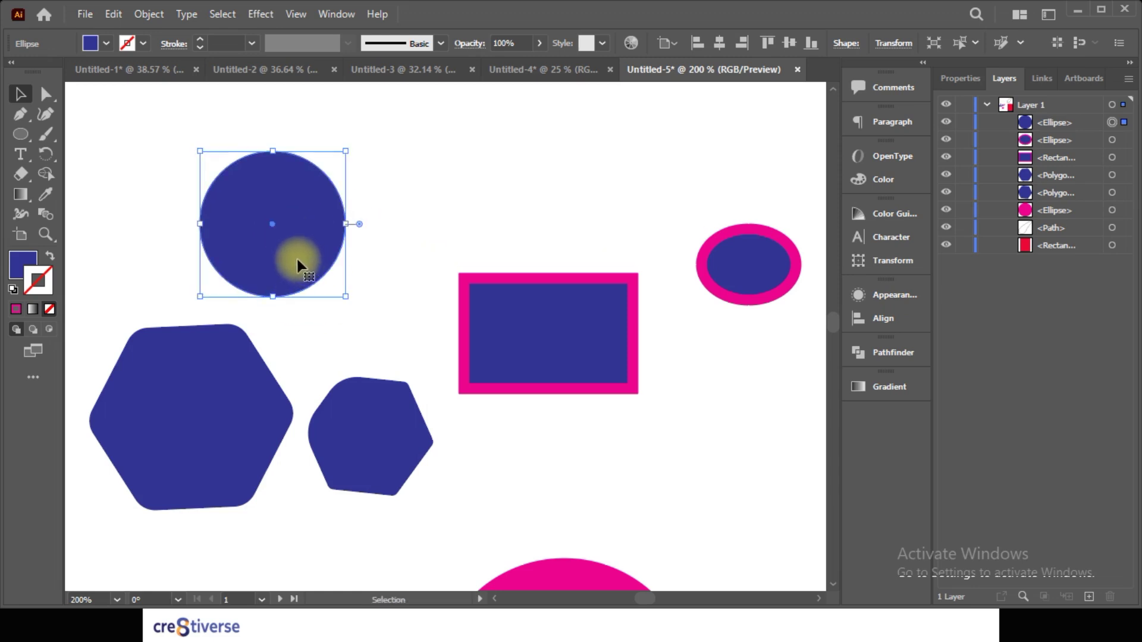
{"action": "left_click", "coordinate": [21, 135]}
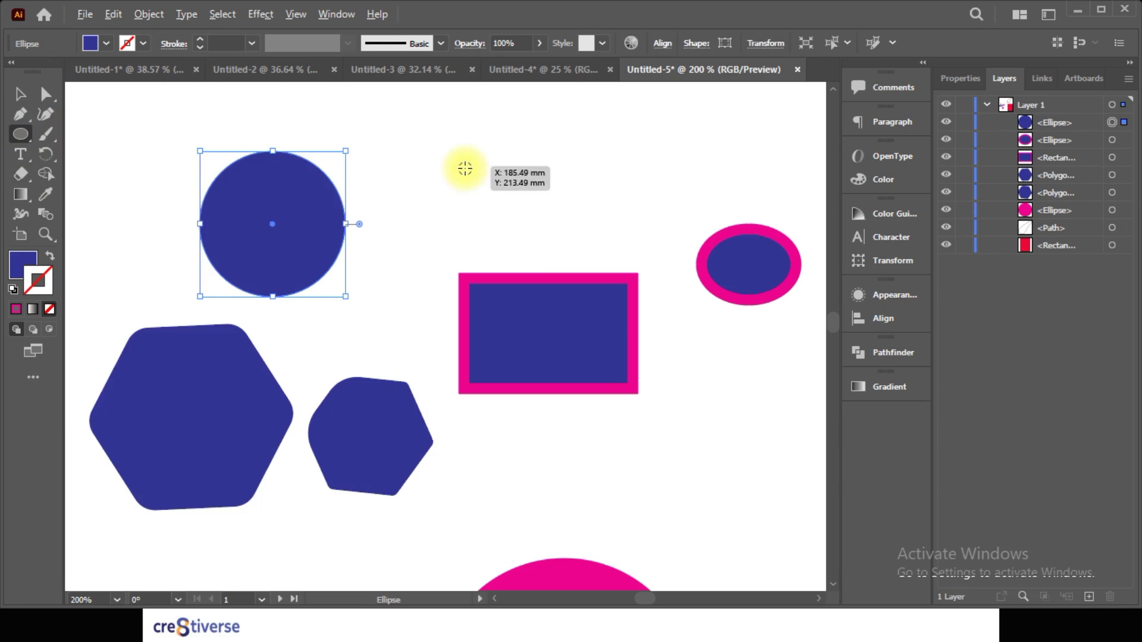
{"action": "left_click_drag", "start_coordinate": [472, 159], "coordinate": [515, 216]}
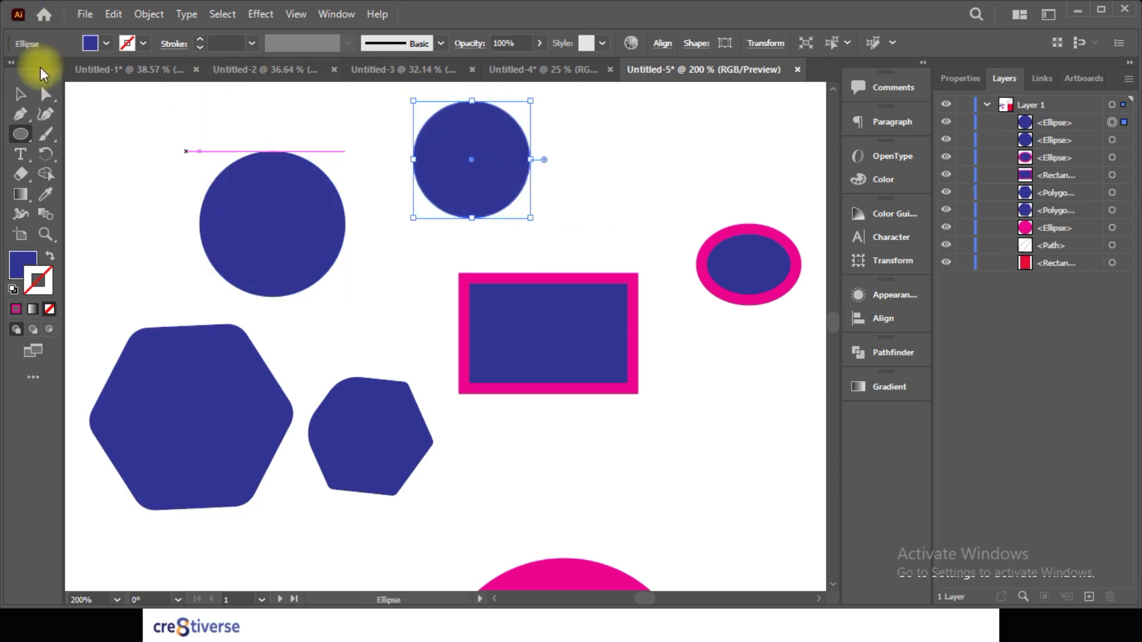
Step: Select all the circles, ellipses and hexagons plus the blue rectangle with the Selection tool and delete them
{"action": "left_click", "coordinate": [20, 94]}
{"action": "scroll", "coordinate": [684, 565], "scroll_direction": "down", "scroll_amount": 3}
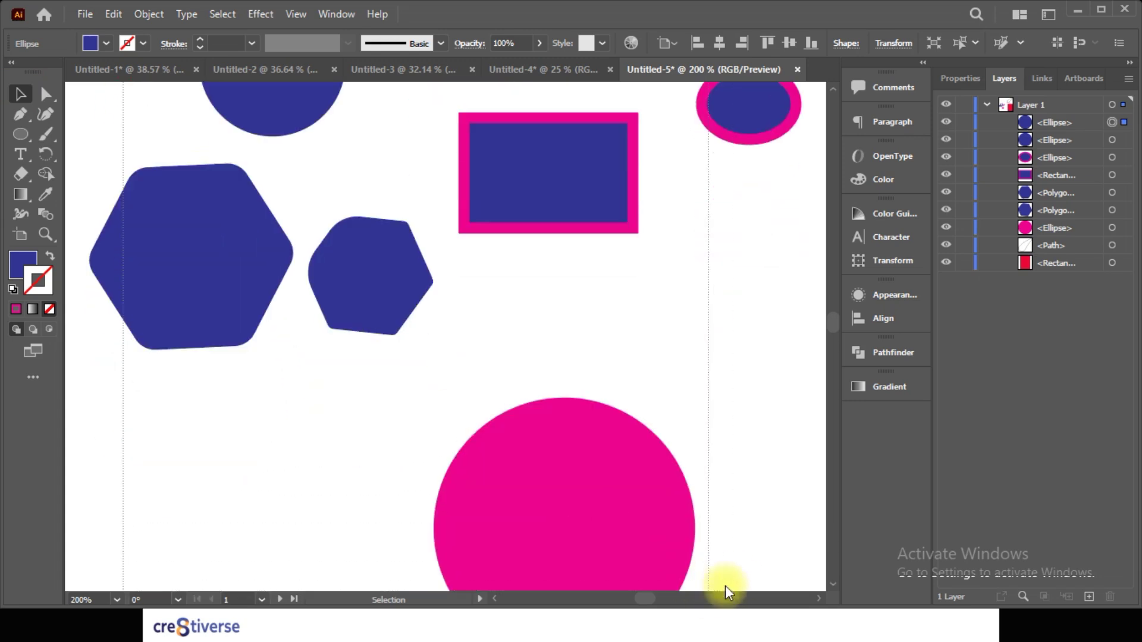
{"action": "left_click_drag", "start_coordinate": [742, 505], "coordinate": [743, 507]}
{"action": "key", "text": "Delete"}
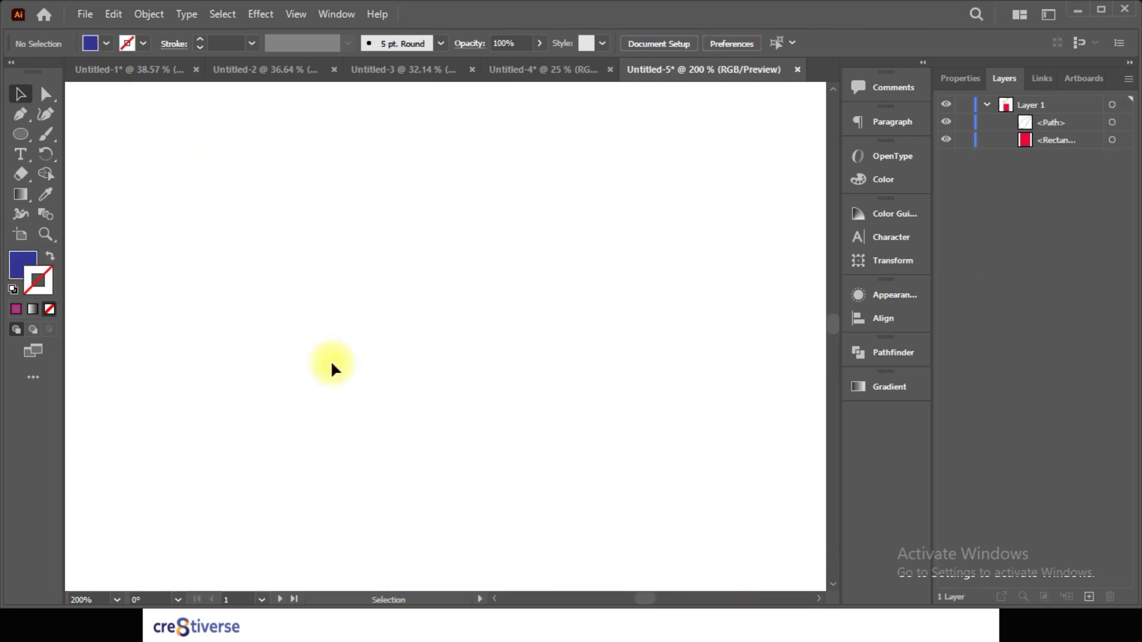
Step: Switch to the presentation, advance the basic tools slide to the Pen Tool entry and return to Illustrator
{"action": "key", "text": "alt+Tab"}
{"action": "left_click", "coordinate": [397, 268]}
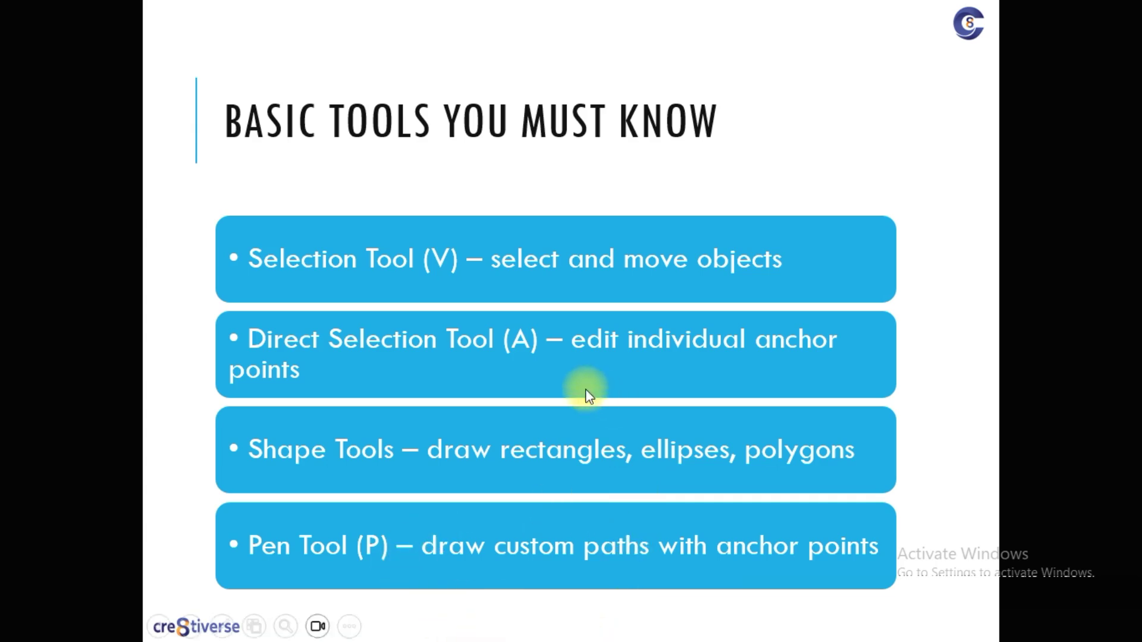
{"action": "key", "text": "alt+Tab"}
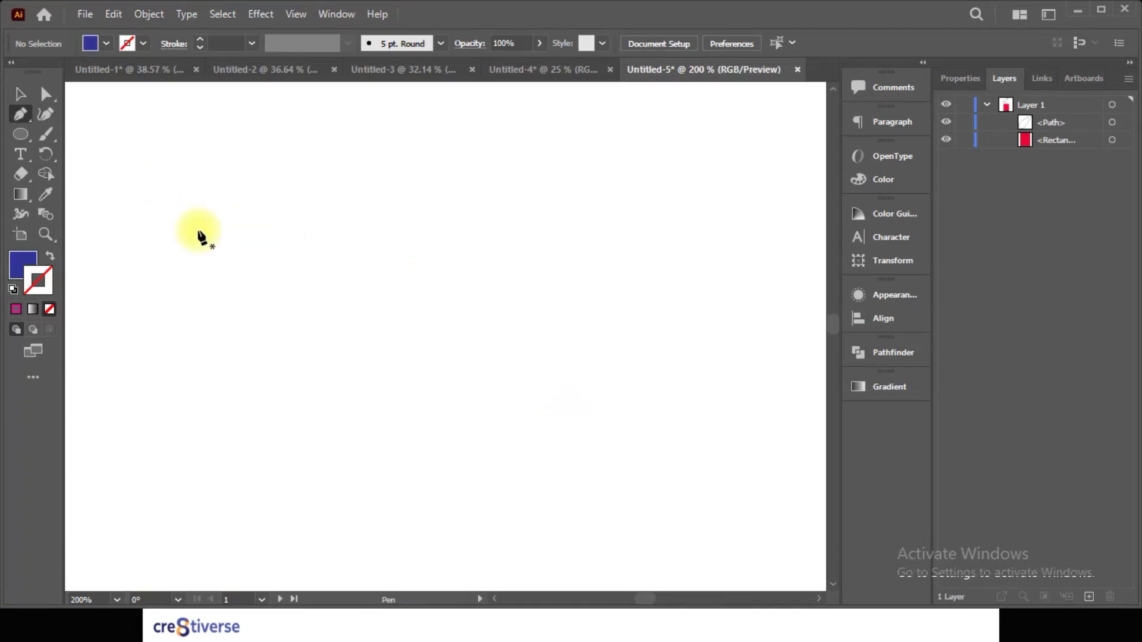
Step: Draw a closed five-sided shape from straight Pen tool segments and delete it
{"action": "left_click", "coordinate": [288, 172]}
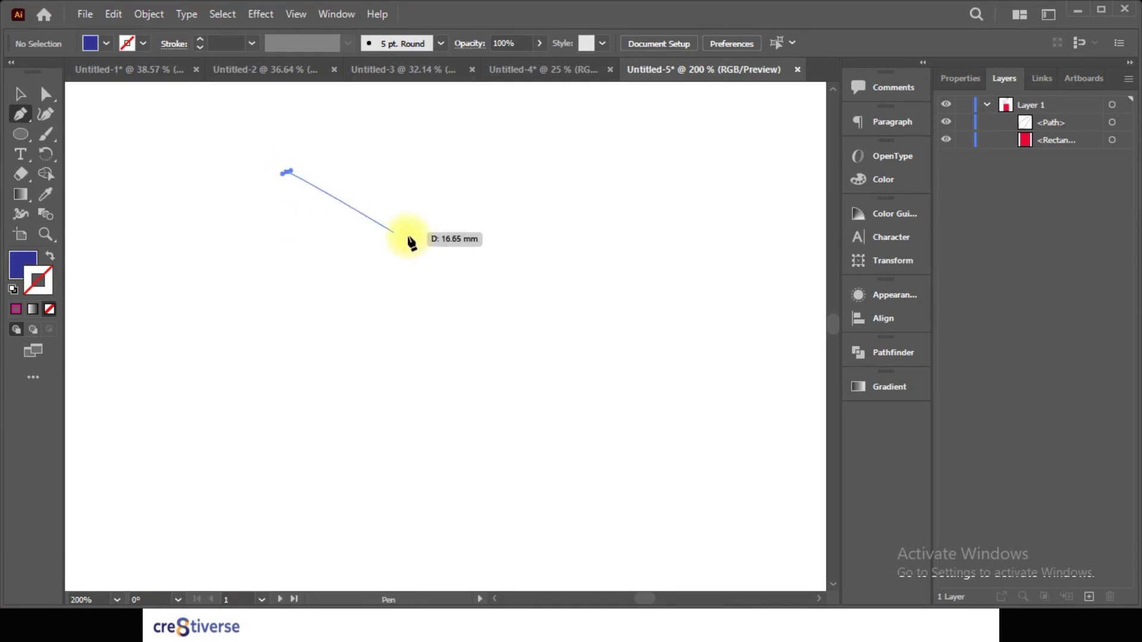
{"action": "left_click", "coordinate": [500, 254]}
{"action": "left_click", "coordinate": [512, 499]}
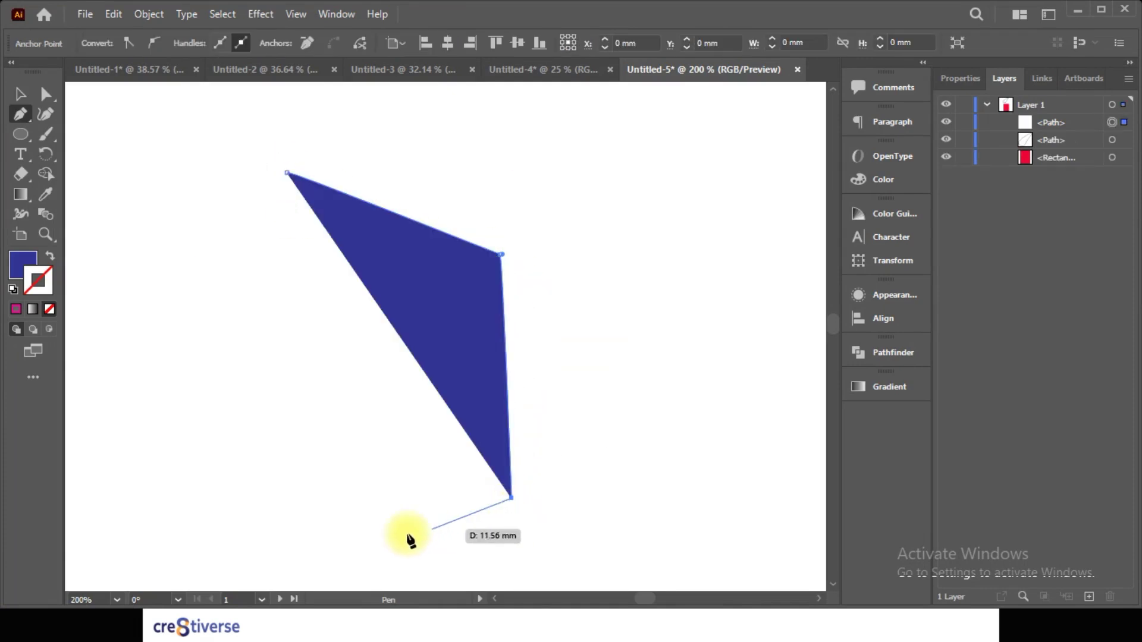
{"action": "left_click", "coordinate": [187, 533]}
{"action": "left_click", "coordinate": [124, 264]}
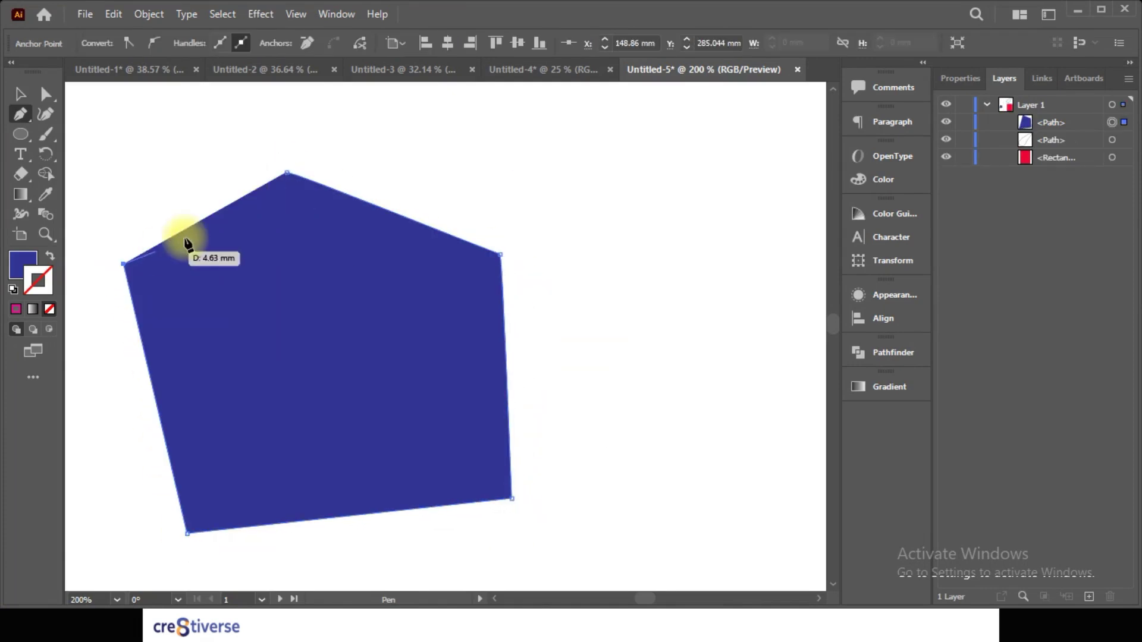
{"action": "left_click", "coordinate": [286, 173]}
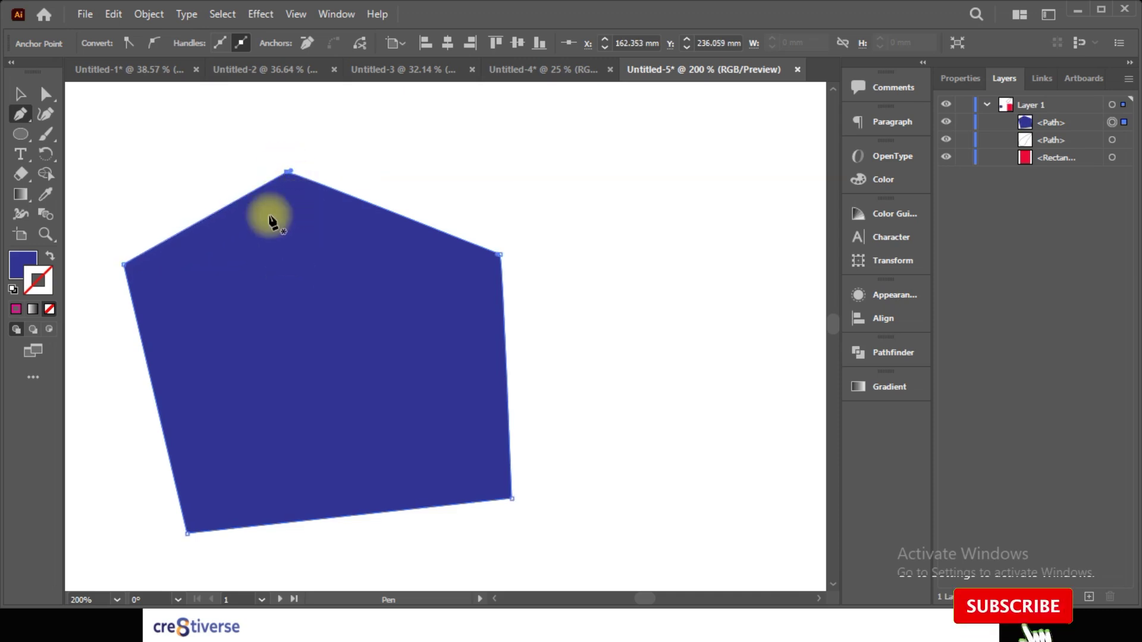
{"action": "left_click", "coordinate": [20, 80]}
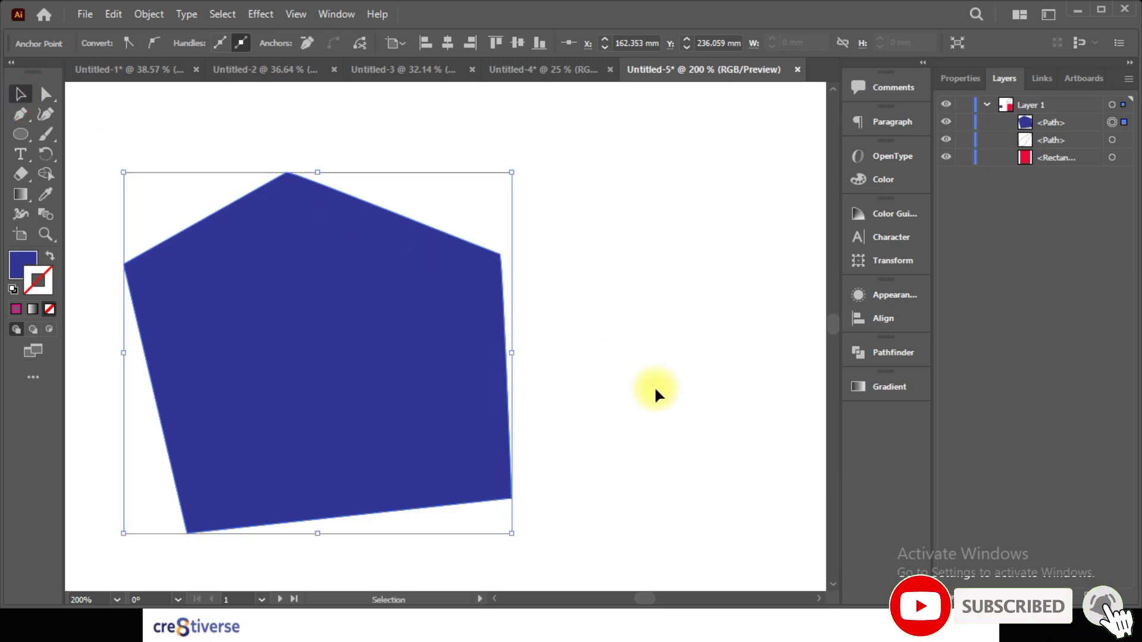
{"action": "key", "text": "Delete"}
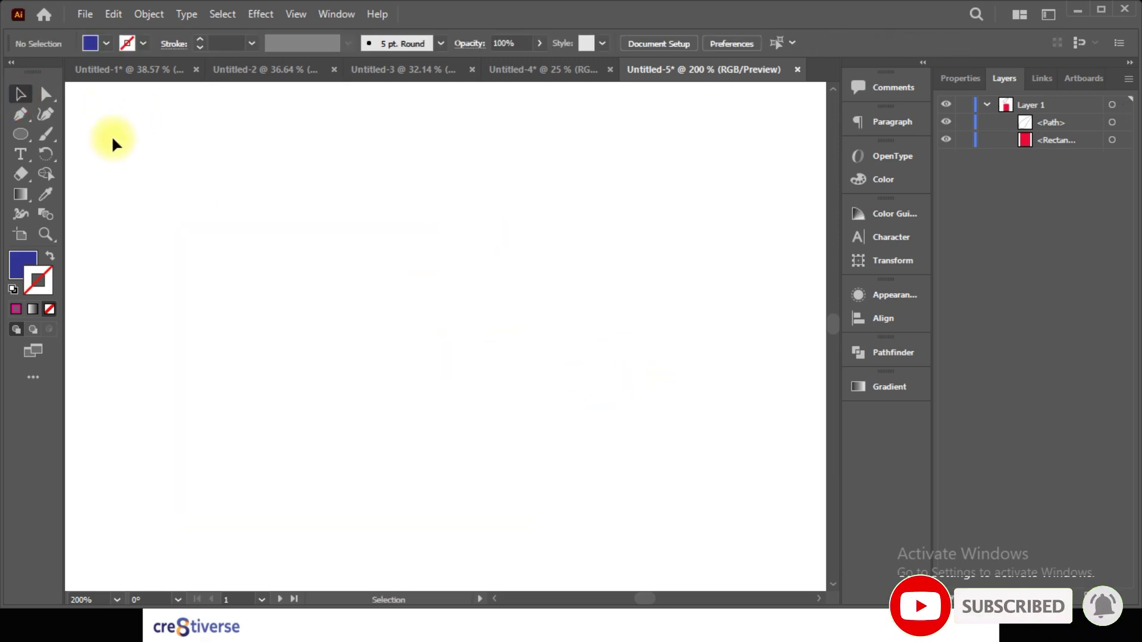
Step: Draw a closed six-sided shape with straight Pen tool segments, select it and delete it
{"action": "key", "text": "p"}
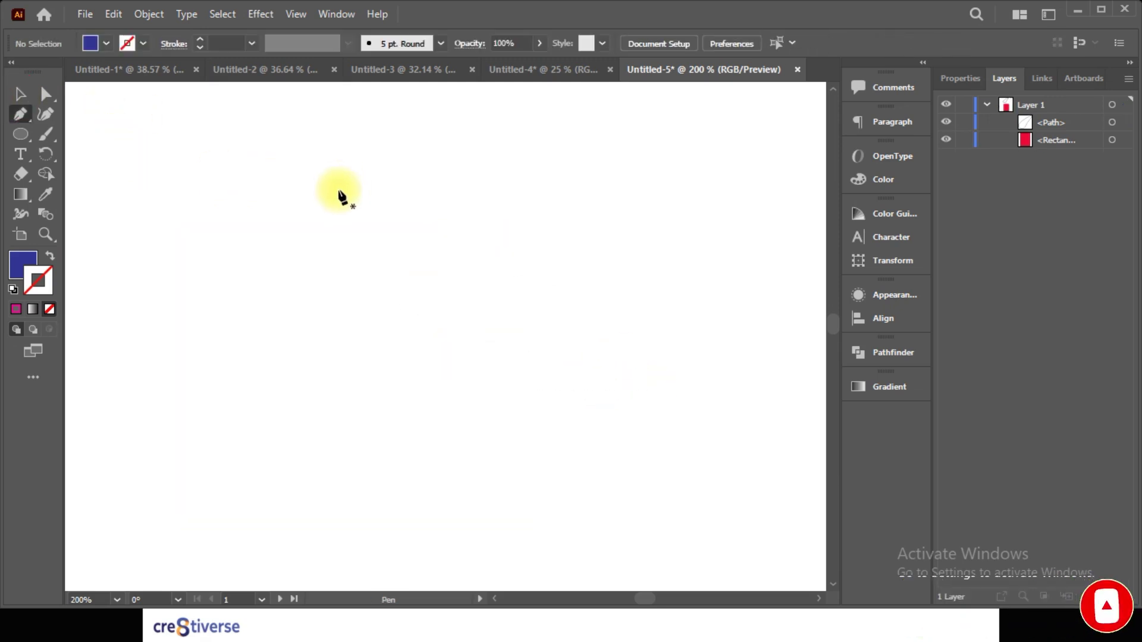
{"action": "left_click", "coordinate": [340, 192]}
{"action": "left_click", "coordinate": [519, 287]}
{"action": "left_click", "coordinate": [491, 435]}
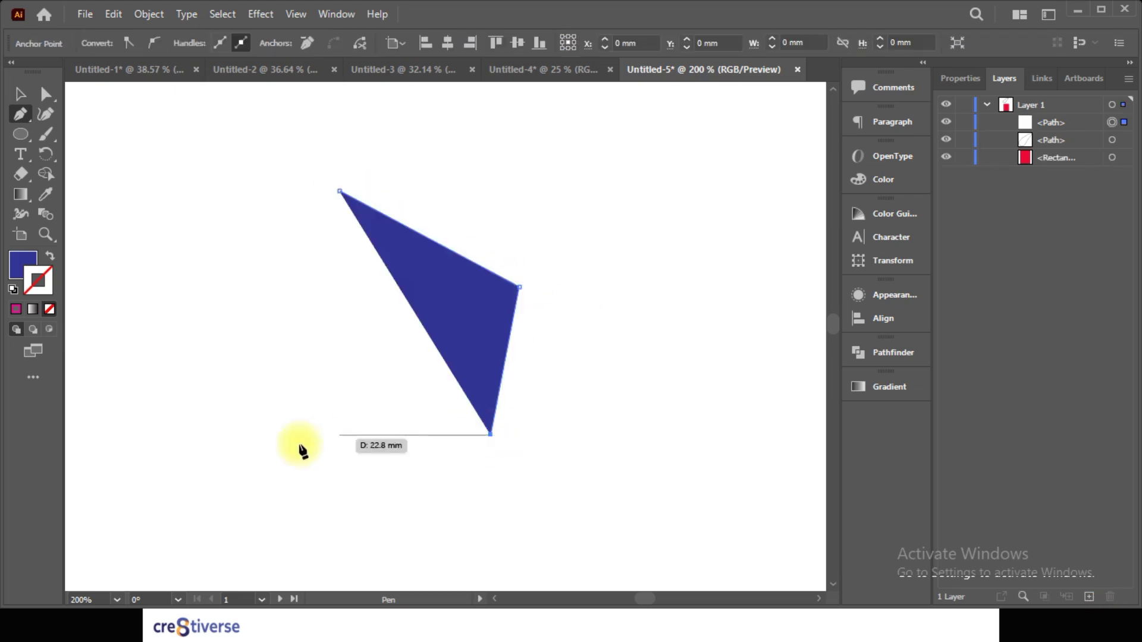
{"action": "left_click", "coordinate": [288, 445]}
{"action": "left_click", "coordinate": [223, 318]}
{"action": "left_click", "coordinate": [254, 232]}
{"action": "left_click", "coordinate": [340, 191]}
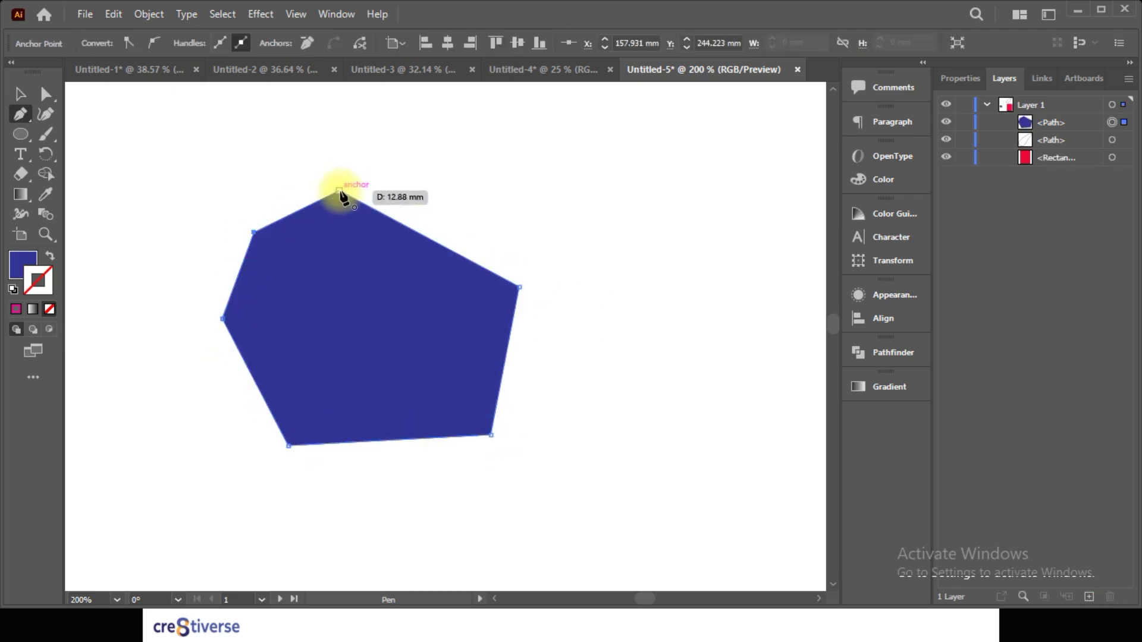
{"action": "left_click", "coordinate": [23, 95]}
{"action": "left_click", "coordinate": [411, 333]}
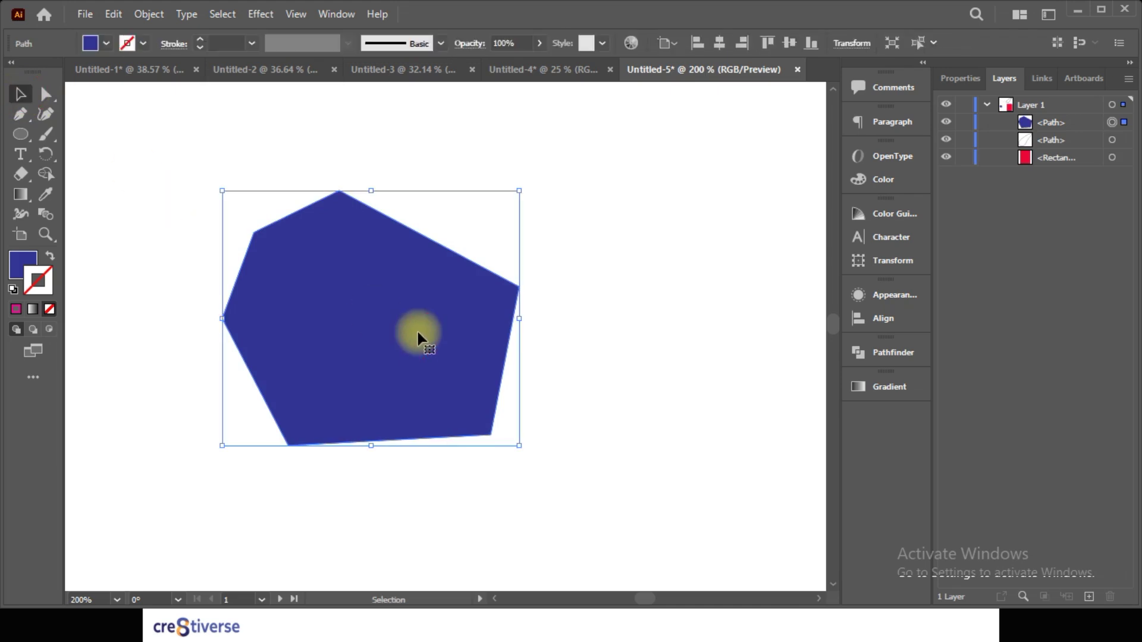
{"action": "key", "text": "Delete"}
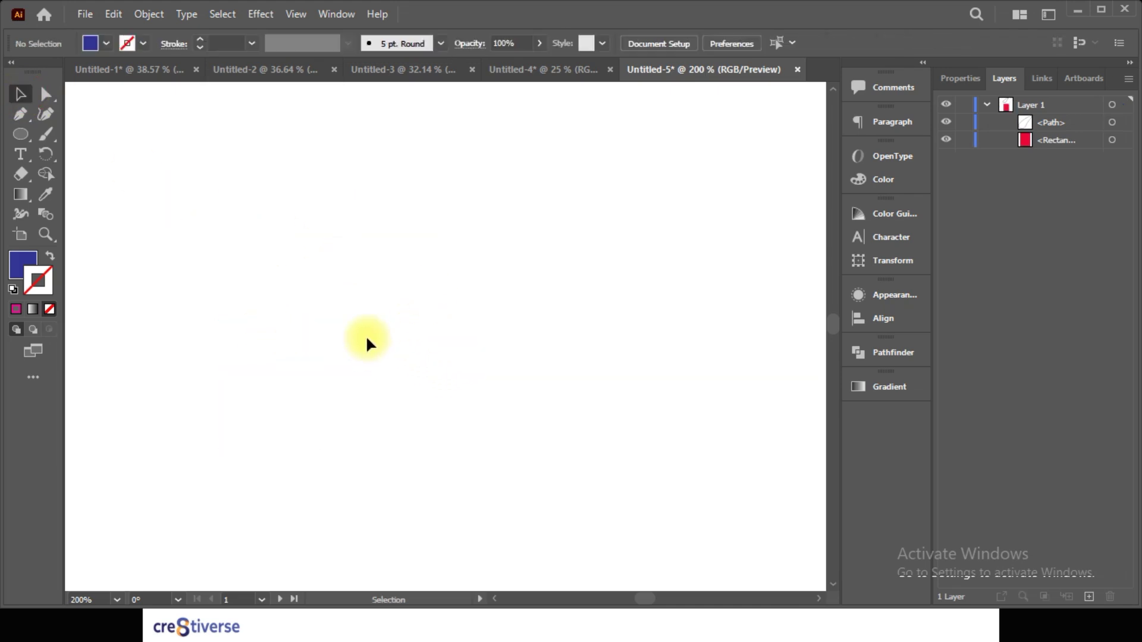
Step: Draw a closed crescent-like shape from curved Pen tool segments, with two tapering arms opening to one side
{"action": "key", "text": "p"}
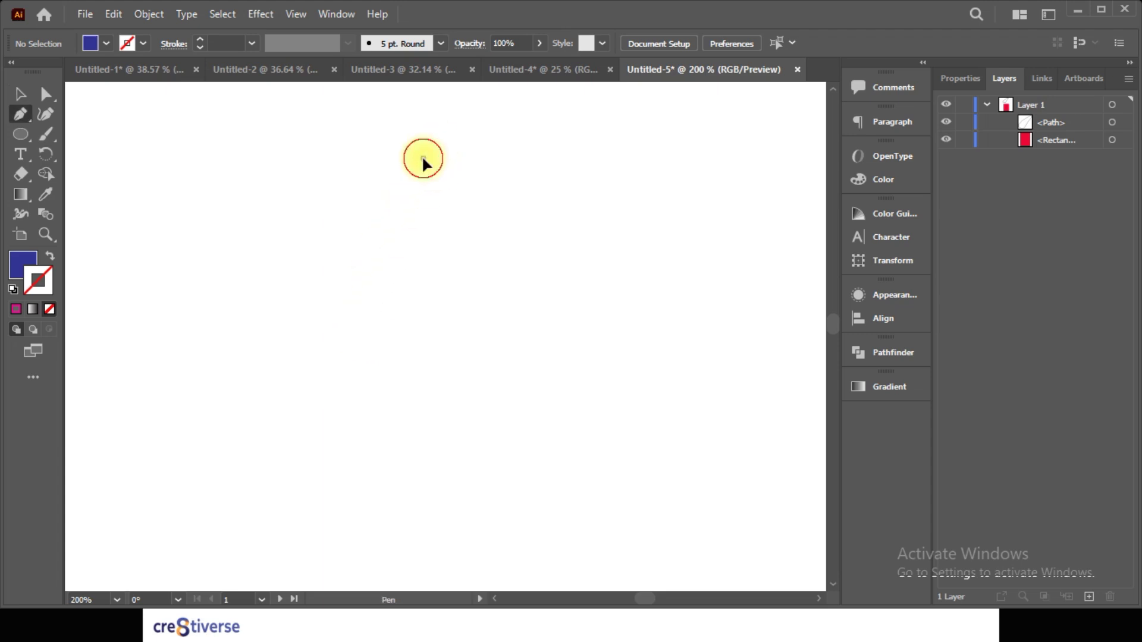
{"action": "left_click", "coordinate": [422, 157]}
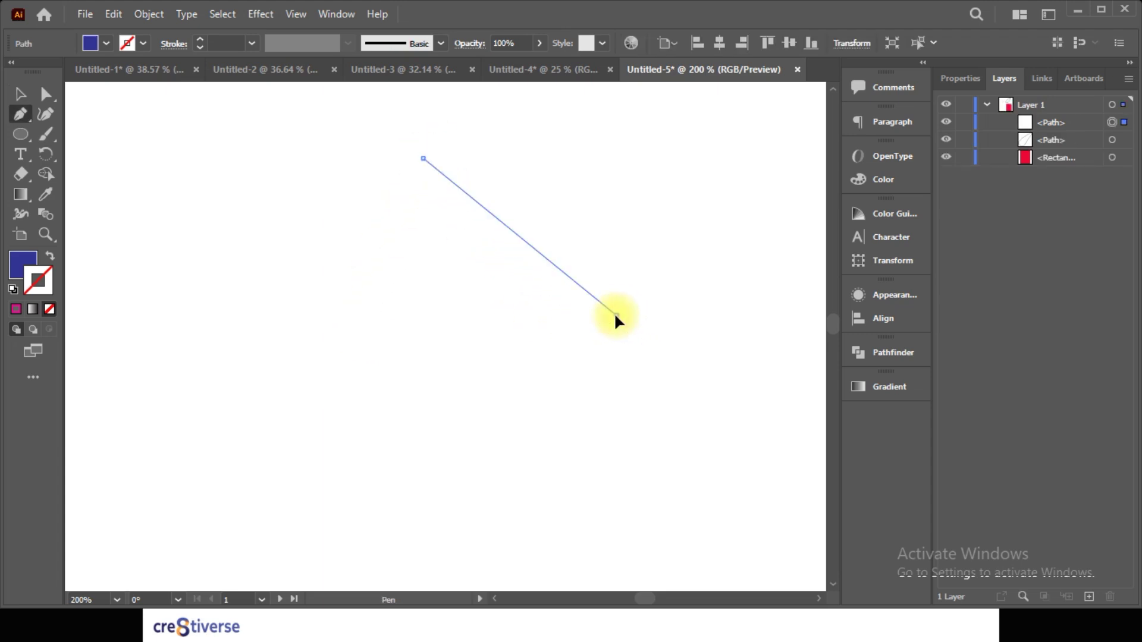
{"action": "left_click_drag", "start_coordinate": [616, 315], "coordinate": [606, 410]}
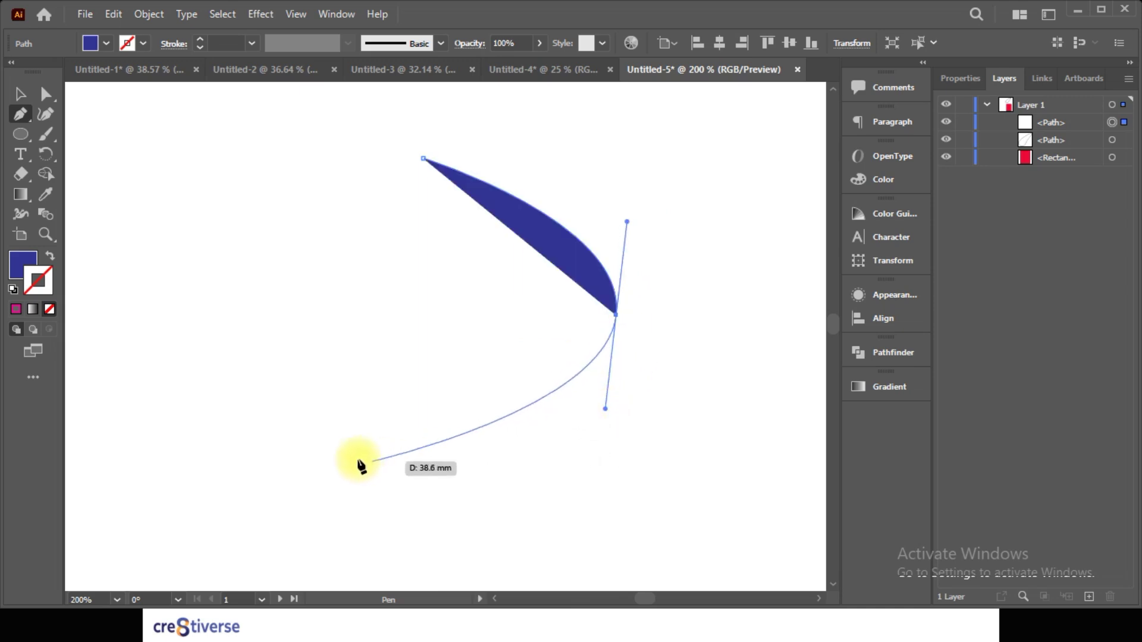
{"action": "left_click_drag", "start_coordinate": [330, 457], "coordinate": [203, 383]}
{"action": "left_click_drag", "start_coordinate": [191, 319], "coordinate": [247, 331]}
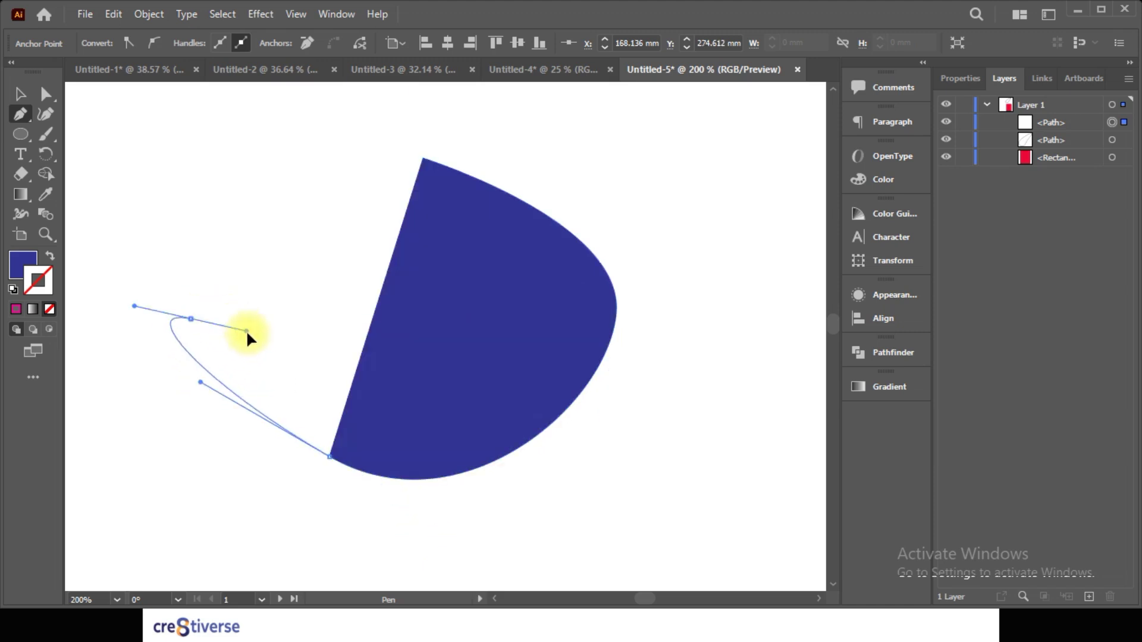
{"action": "mouse_move", "coordinate": [280, 371]}
{"action": "left_mouse_down"}
{"action": "mouse_move", "coordinate": [292, 380]}
{"action": "mouse_move", "coordinate": [283, 371]}
{"action": "left_mouse_up"}
{"action": "left_click_drag", "start_coordinate": [420, 447], "coordinate": [500, 429]}
{"action": "left_click_drag", "start_coordinate": [589, 337], "coordinate": [589, 335]}
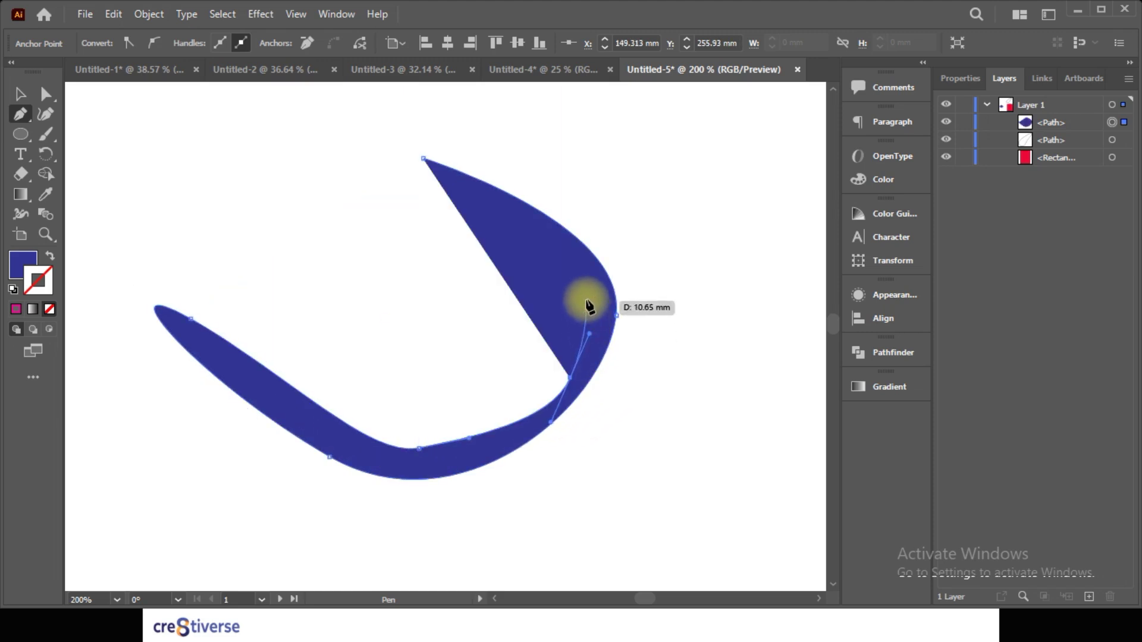
{"action": "left_click_drag", "start_coordinate": [586, 256], "coordinate": [297, 197]}
{"action": "left_click_drag", "start_coordinate": [221, 204], "coordinate": [421, 158]}
{"action": "left_click", "coordinate": [423, 158]}
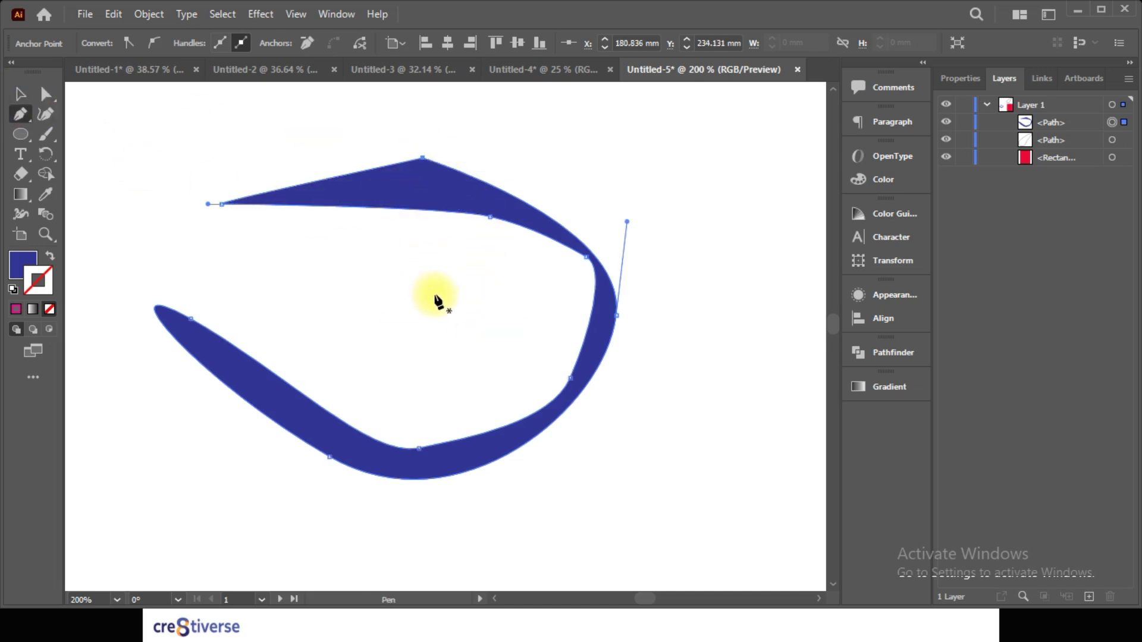
{"action": "left_click_drag", "start_coordinate": [455, 320], "coordinate": [460, 274]}
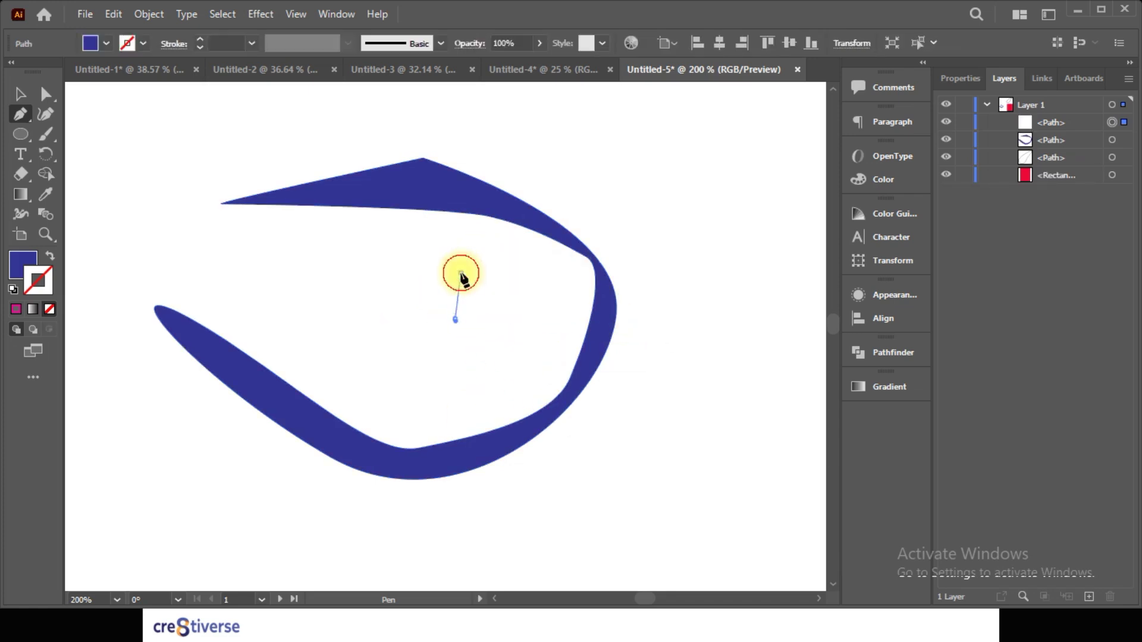
{"action": "key", "text": "ctrl+z"}
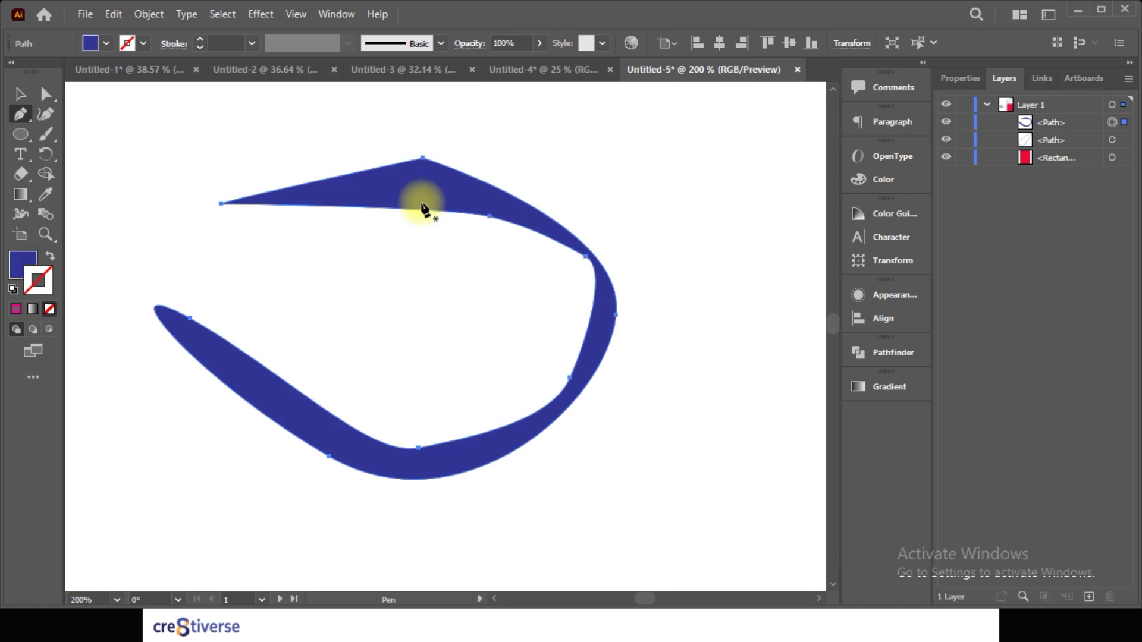
Step: Select the anchor point near the crescent's lower tip with Direct Selection and lengthen its inner handle to thicken the lower arm
{"action": "left_click", "coordinate": [45, 94]}
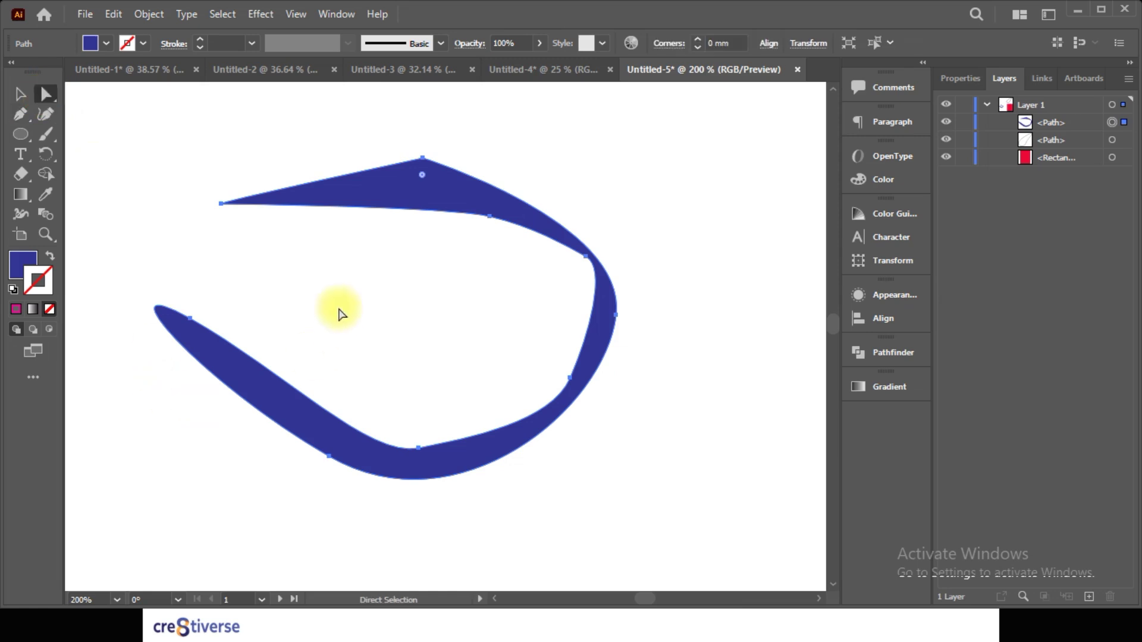
{"action": "scroll", "coordinate": [192, 342], "scroll_direction": "up", "scroll_amount": 1}
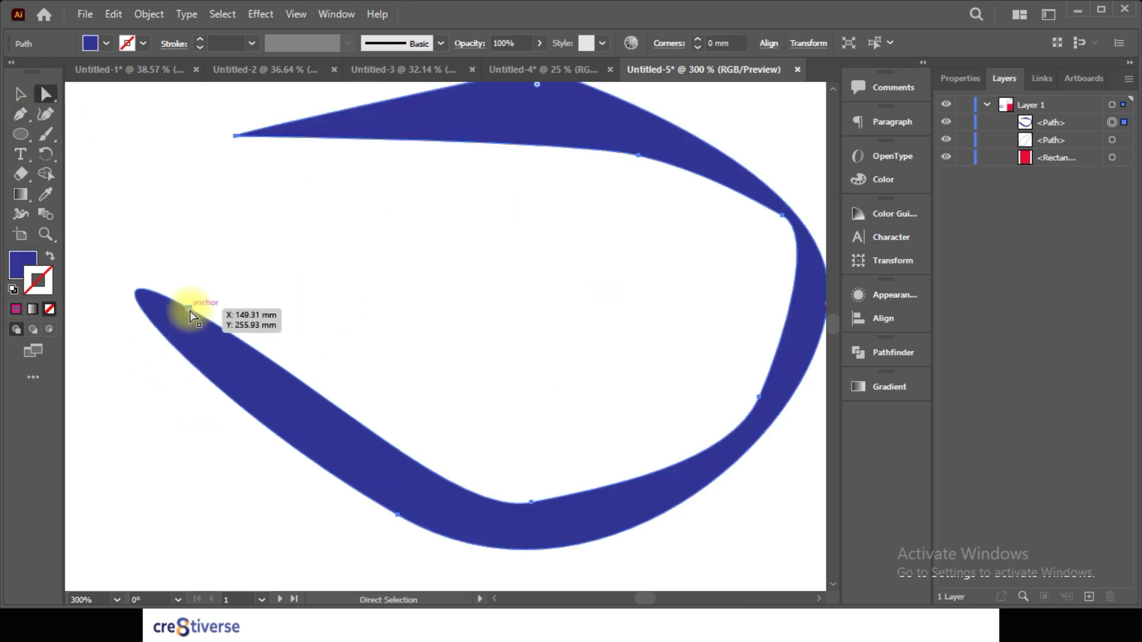
{"action": "left_click", "coordinate": [190, 310]}
{"action": "left_click_drag", "start_coordinate": [210, 350], "coordinate": [336, 367]}
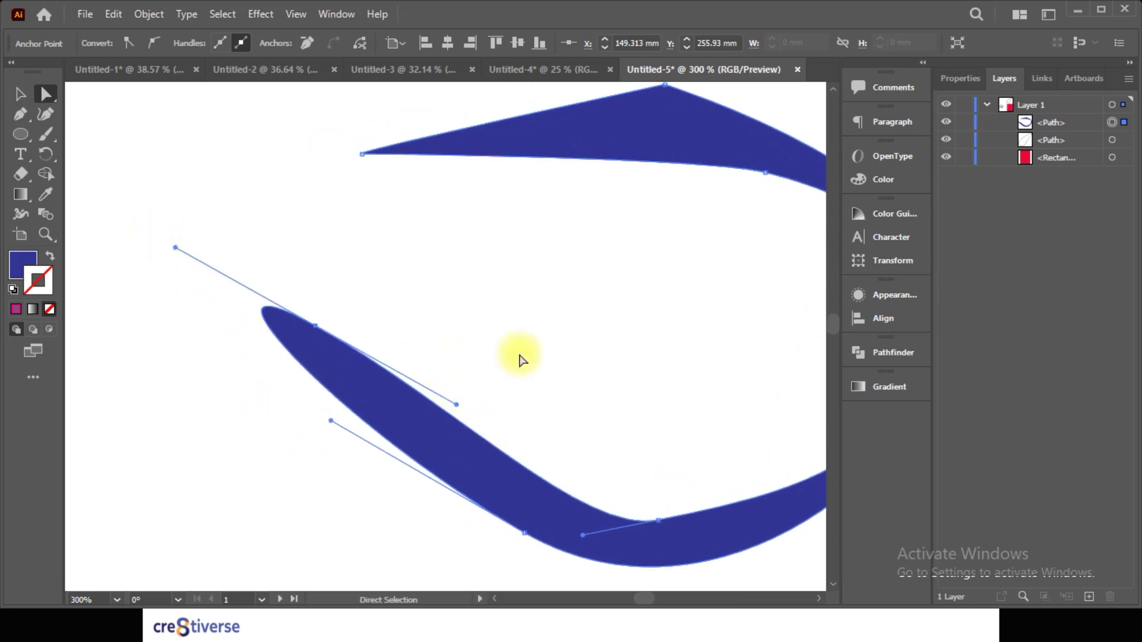
{"action": "mouse_move", "coordinate": [619, 428]}
{"action": "left_mouse_down"}
{"action": "mouse_move", "coordinate": [380, 400]}
{"action": "mouse_move", "coordinate": [609, 423]}
{"action": "left_mouse_up"}
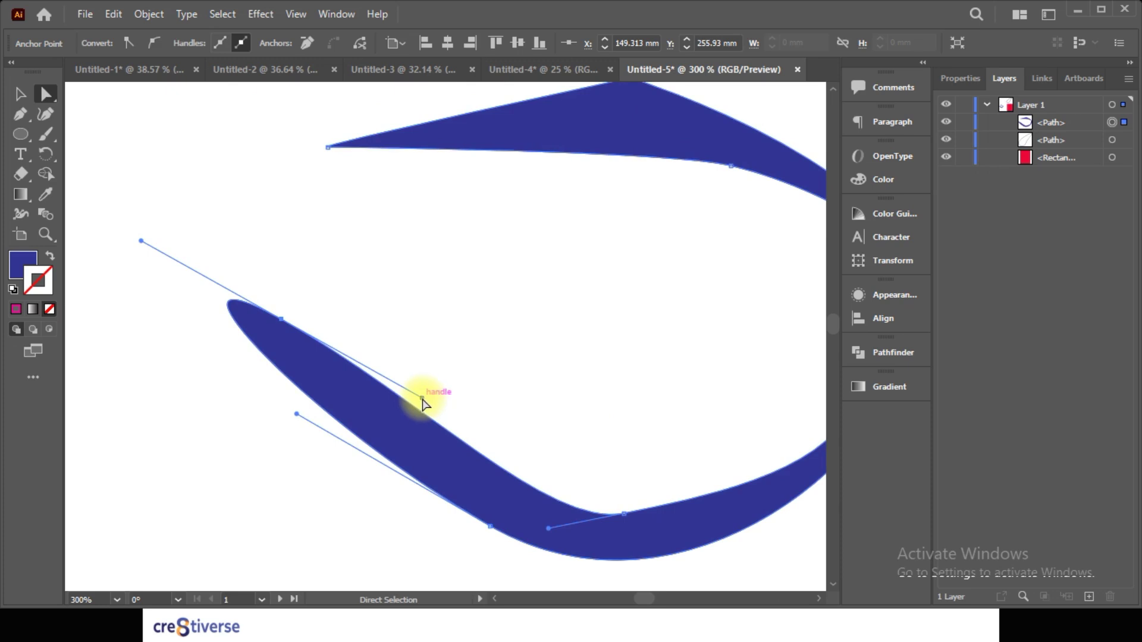
{"action": "left_click_drag", "start_coordinate": [423, 399], "coordinate": [576, 459]}
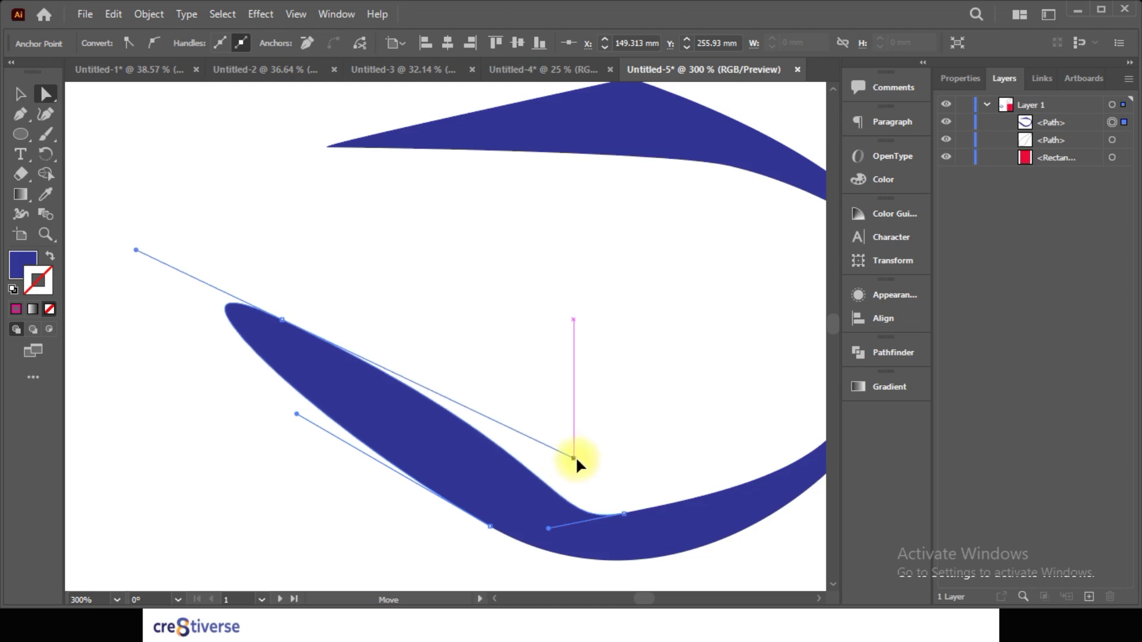
{"action": "left_click_drag", "start_coordinate": [578, 460], "coordinate": [577, 460]}
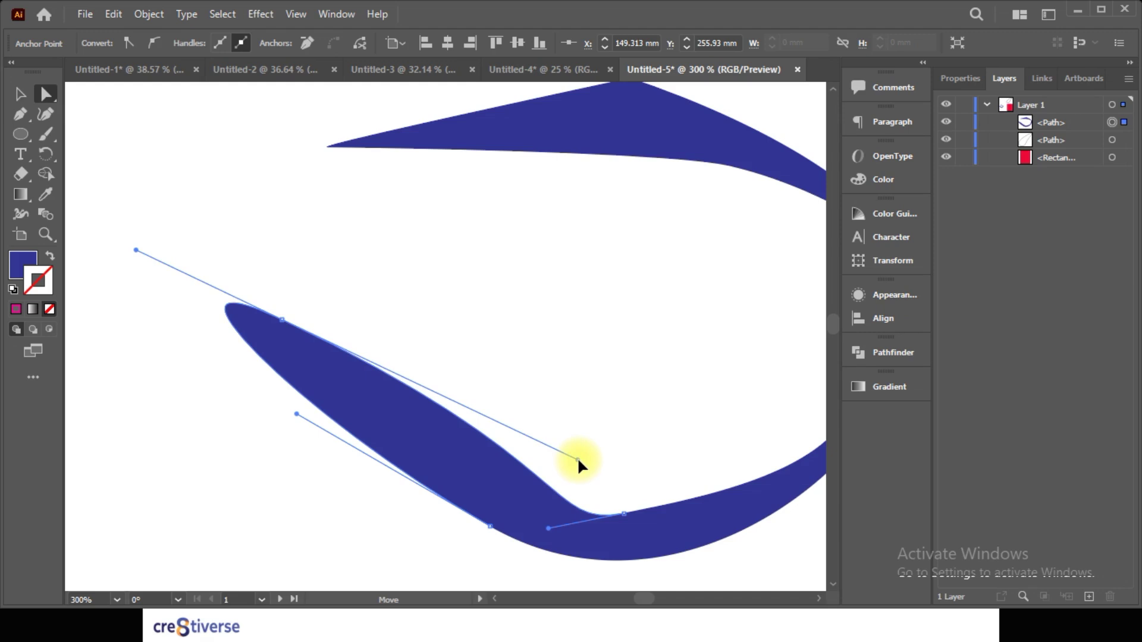
{"action": "left_click_drag", "start_coordinate": [577, 460], "coordinate": [551, 436]}
Step: Select the anchor point at the crescent's upper arm tip and pull its inner handle outward and downward to round the tip
{"action": "left_click", "coordinate": [332, 152]}
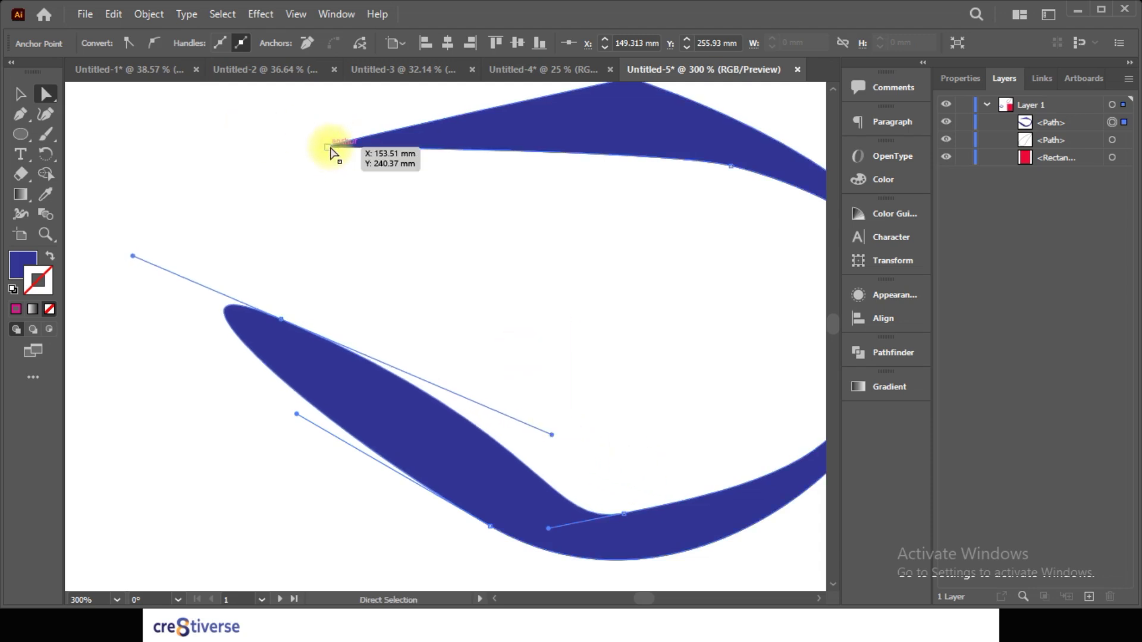
{"action": "left_click", "coordinate": [327, 147]}
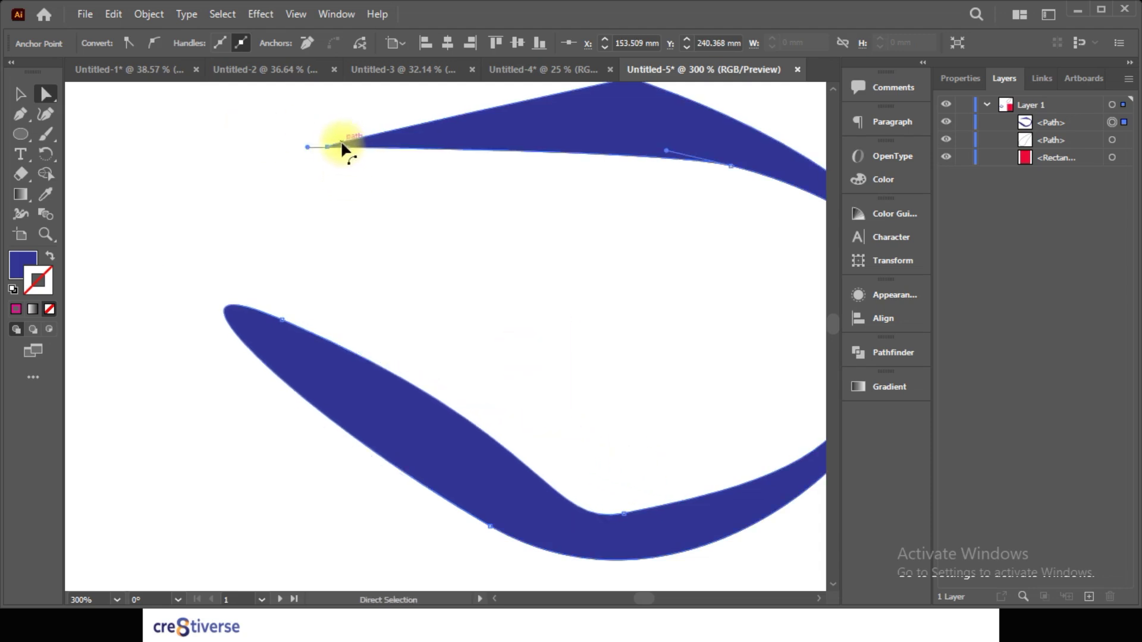
{"action": "scroll", "coordinate": [343, 178], "scroll_direction": "up", "scroll_amount": 5}
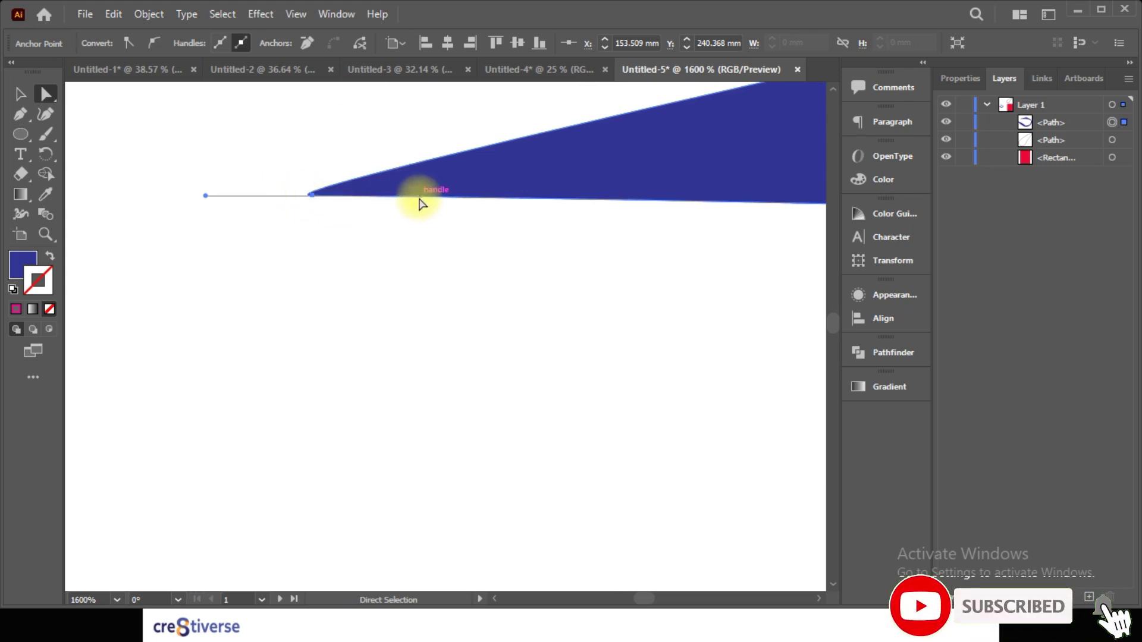
{"action": "left_click_drag", "start_coordinate": [417, 196], "coordinate": [314, 191]}
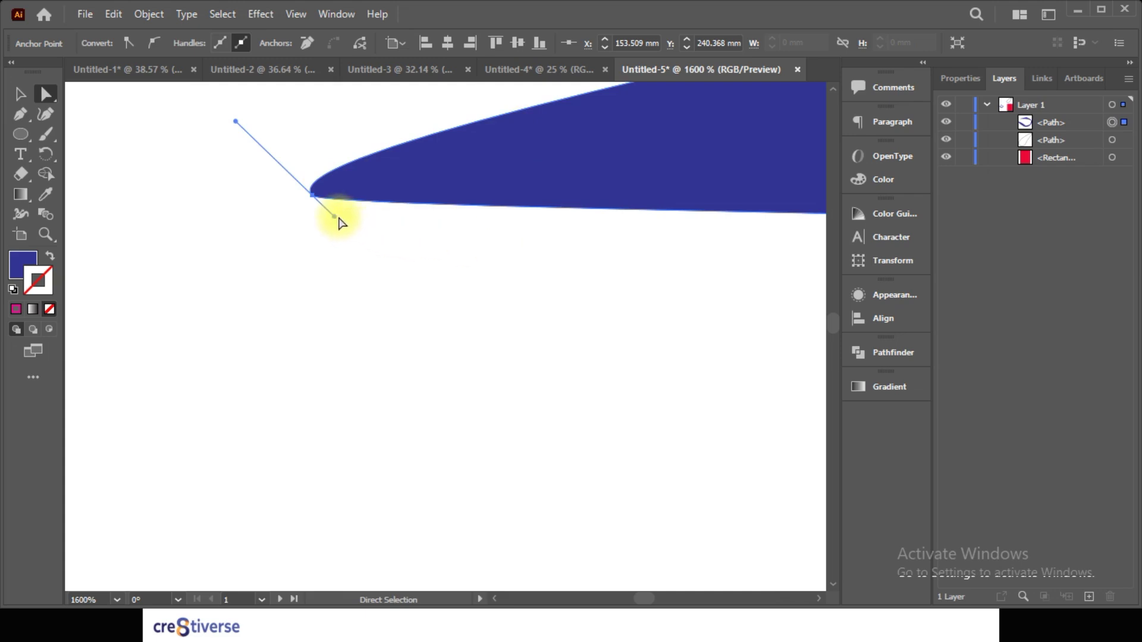
{"action": "left_click_drag", "start_coordinate": [336, 222], "coordinate": [387, 281]}
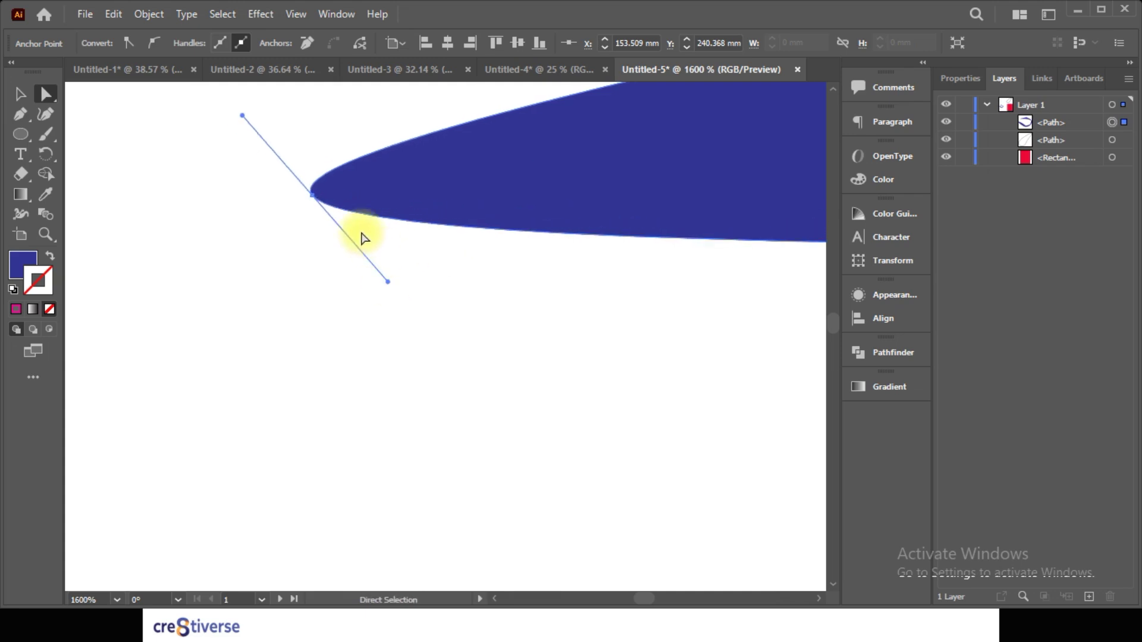
{"action": "mouse_move", "coordinate": [328, 207]}
{"action": "left_mouse_down"}
{"action": "mouse_move", "coordinate": [300, 187]}
{"action": "mouse_move", "coordinate": [331, 204]}
{"action": "left_mouse_up"}
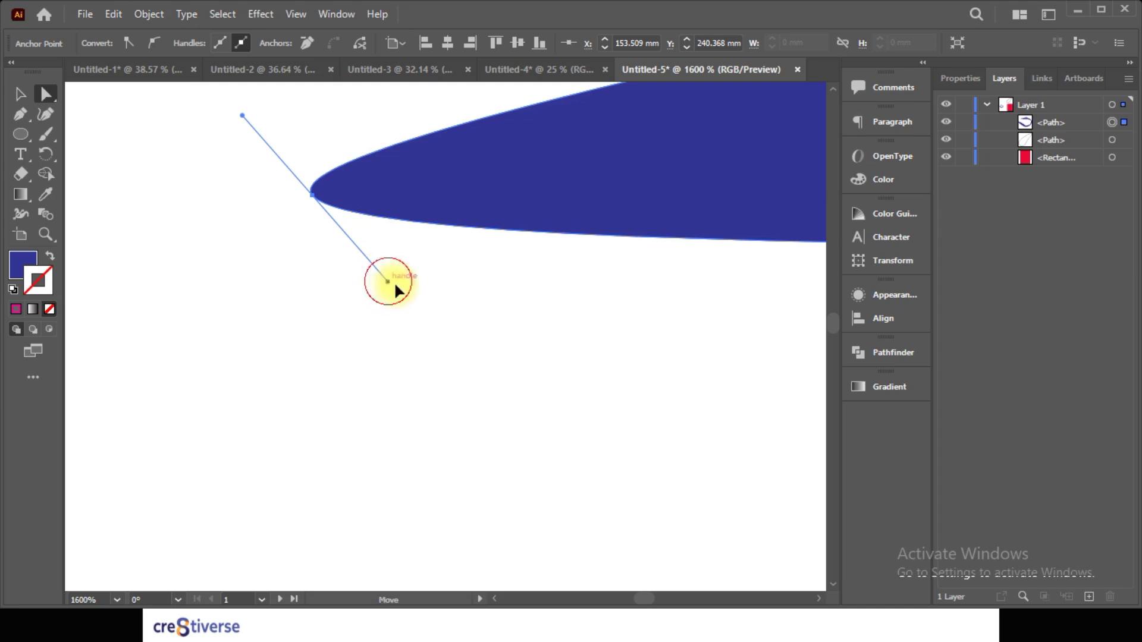
{"action": "left_click_drag", "start_coordinate": [388, 281], "coordinate": [469, 339]}
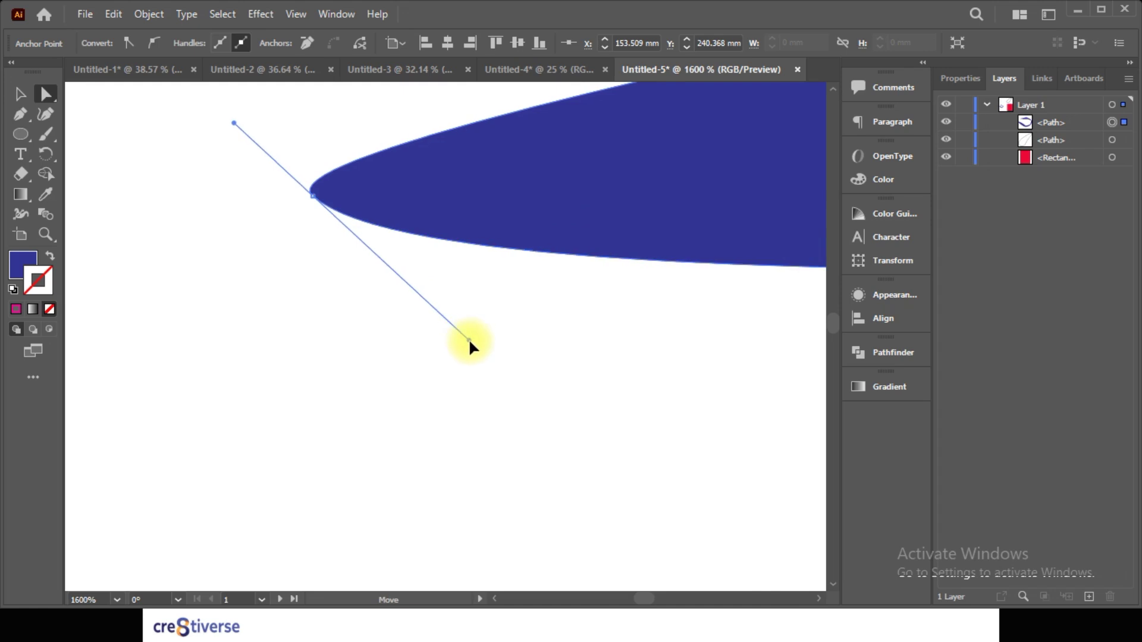
{"action": "left_click", "coordinate": [324, 197]}
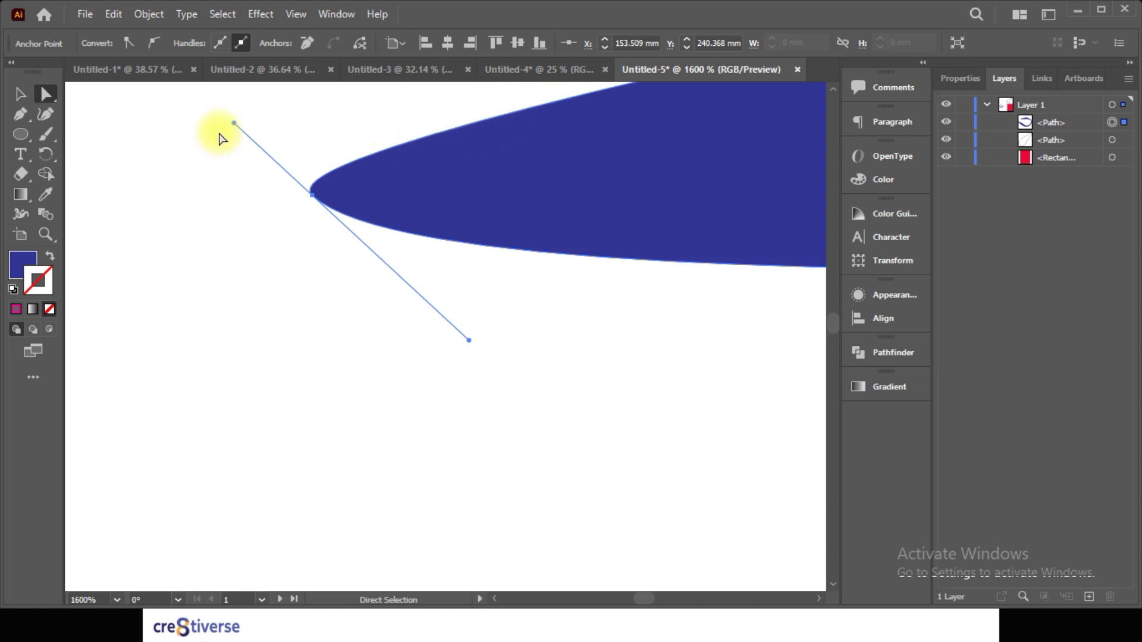
Step: Reselect the upper arm's tip anchor and shorten its outer handle close to the anchor to sharpen the tip
{"action": "left_click", "coordinate": [226, 171]}
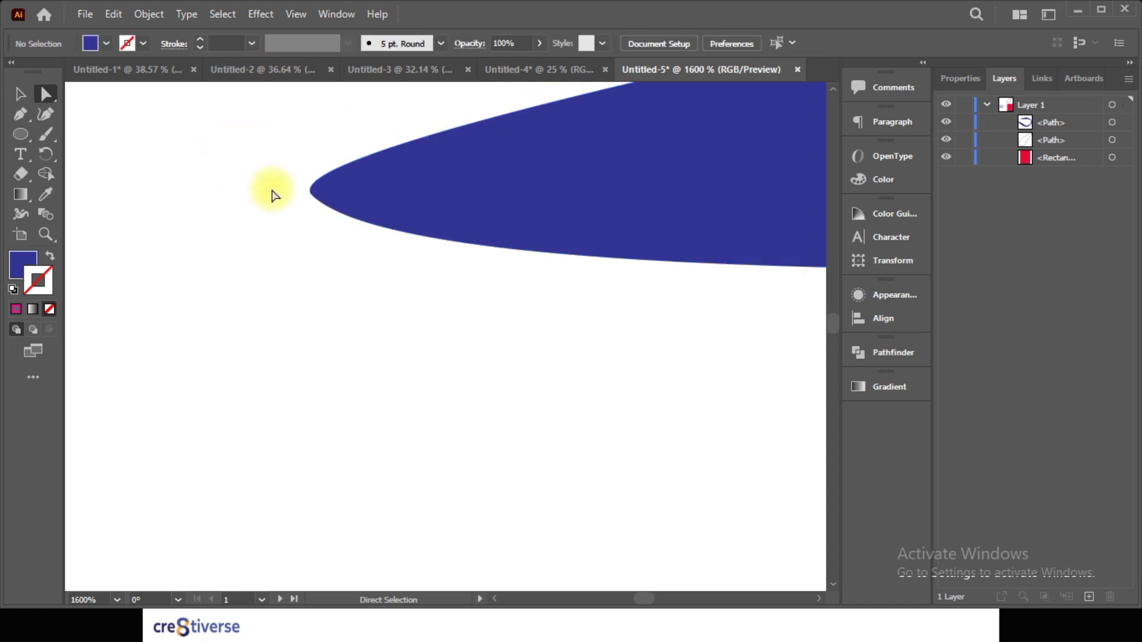
{"action": "left_click", "coordinate": [313, 196]}
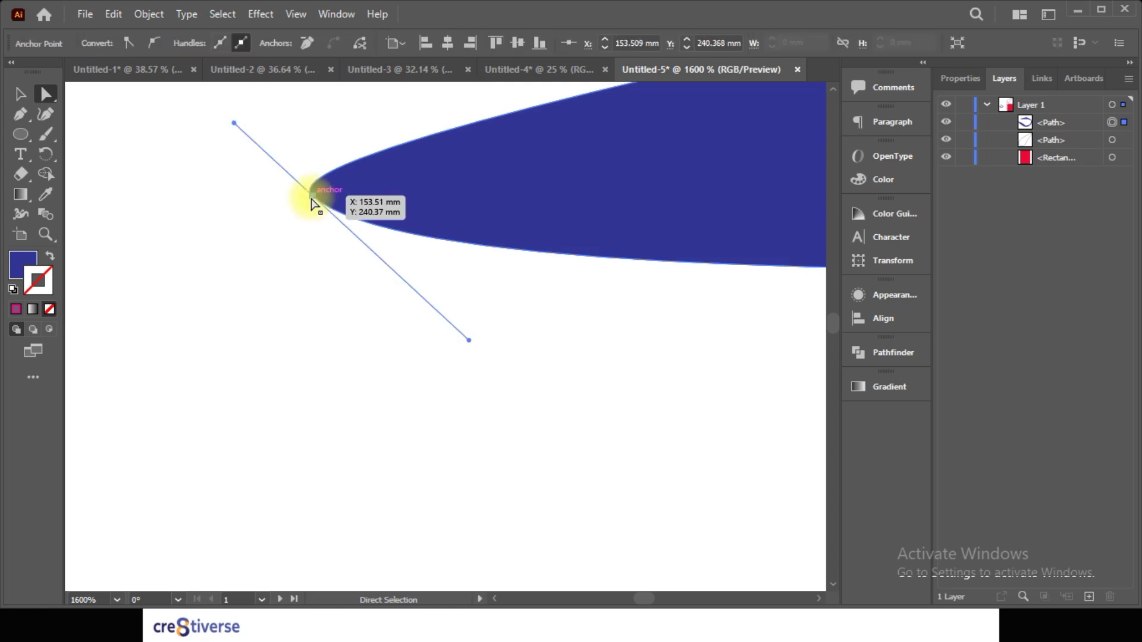
{"action": "left_click_drag", "start_coordinate": [234, 123], "coordinate": [312, 189]}
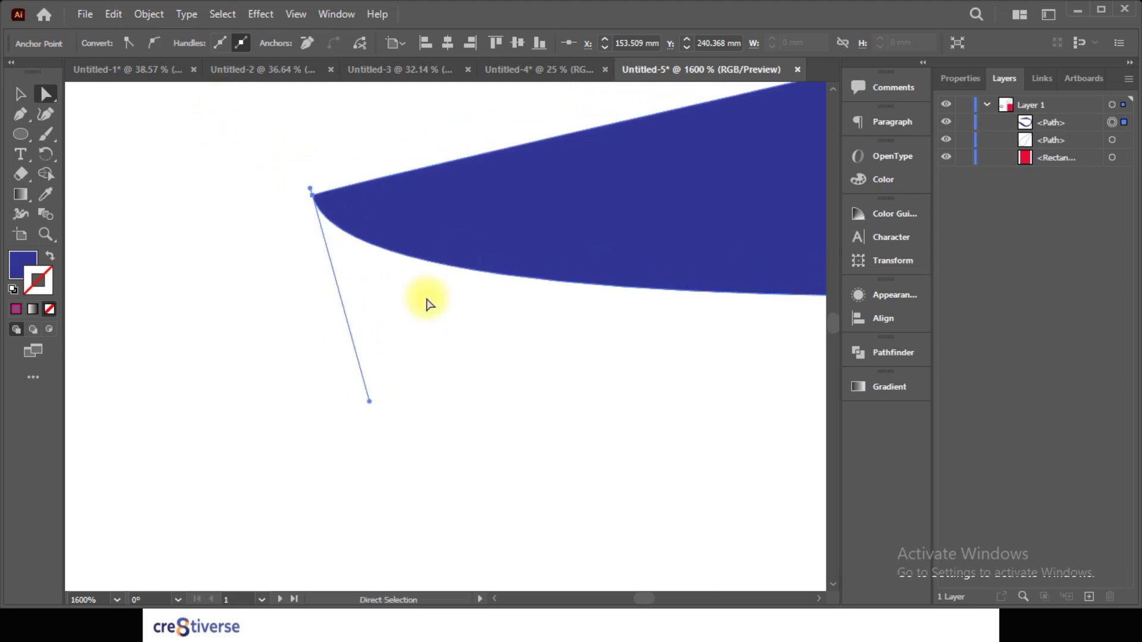
{"action": "scroll", "coordinate": [446, 319], "scroll_direction": "down", "scroll_amount": 3, "text": "alt"}
{"action": "scroll", "coordinate": [447, 340], "scroll_direction": "down", "scroll_amount": 1, "text": "alt"}
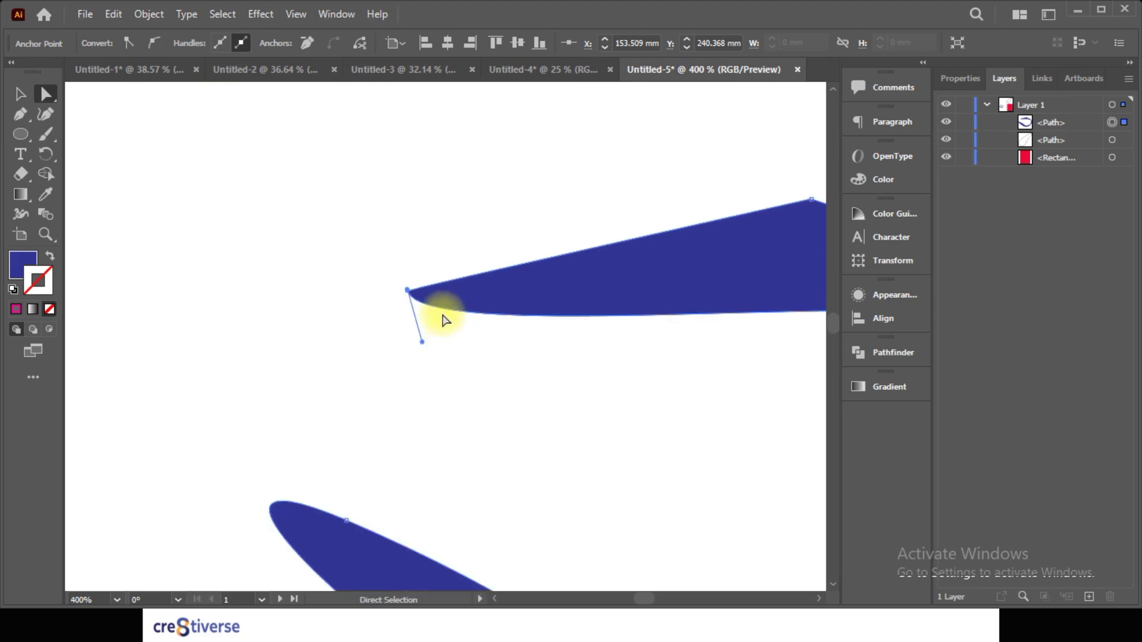
Step: Draw a closed leaf-like shape with a pointed top beside the crescent using curved Pen tool segments, and deselect it
{"action": "key", "text": "p"}
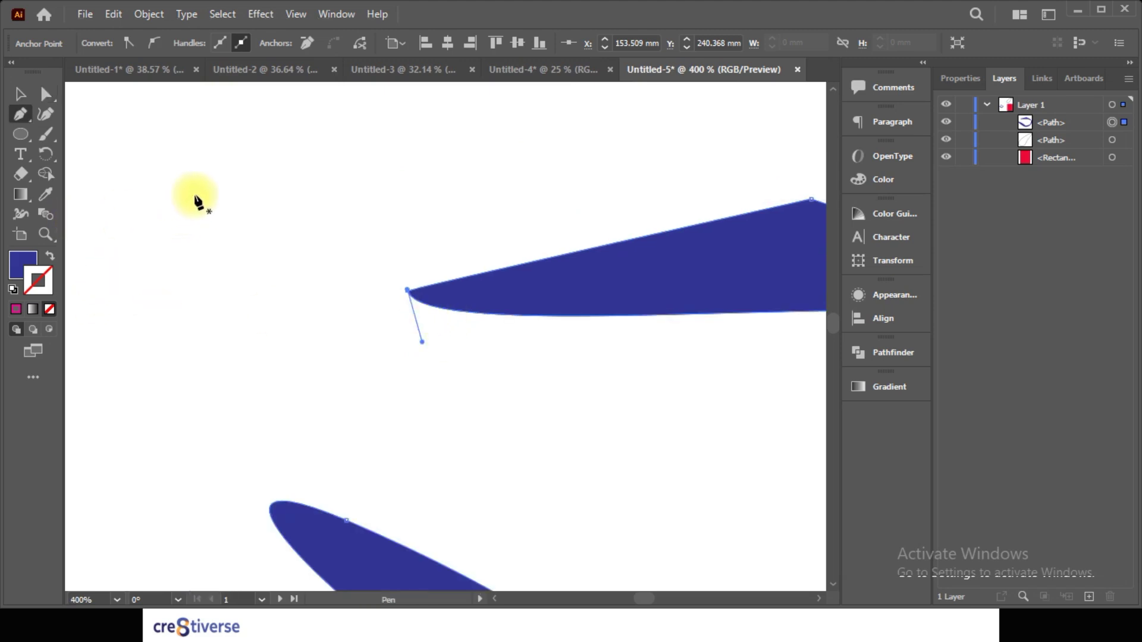
{"action": "left_click", "coordinate": [192, 194]}
{"action": "left_click_drag", "start_coordinate": [138, 255], "coordinate": [132, 290]}
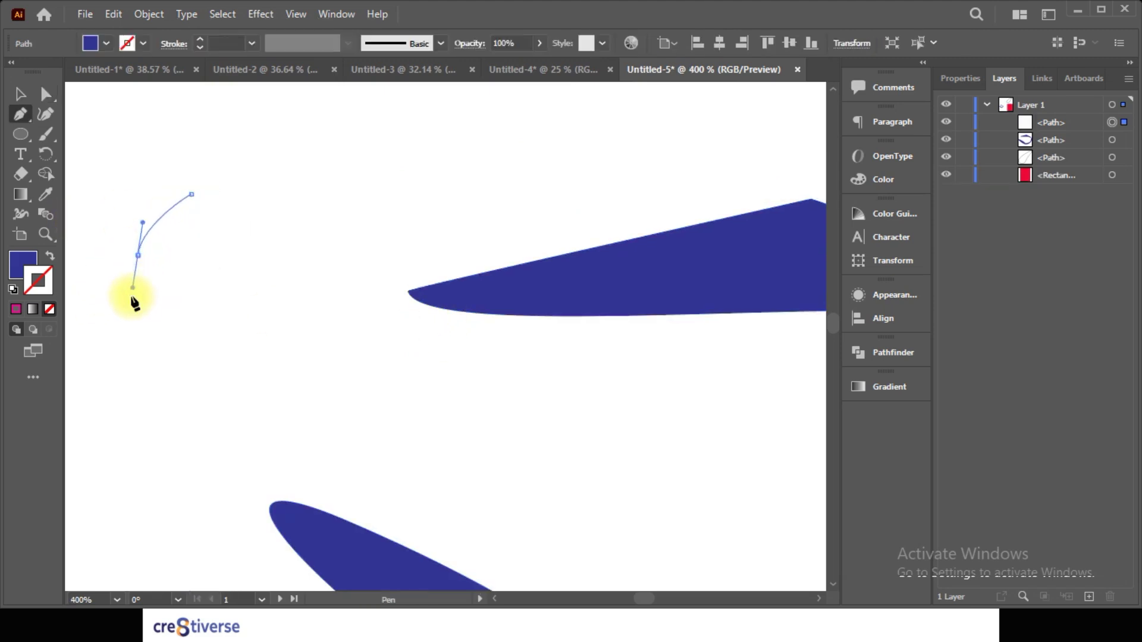
{"action": "left_click_drag", "start_coordinate": [142, 381], "coordinate": [183, 412]}
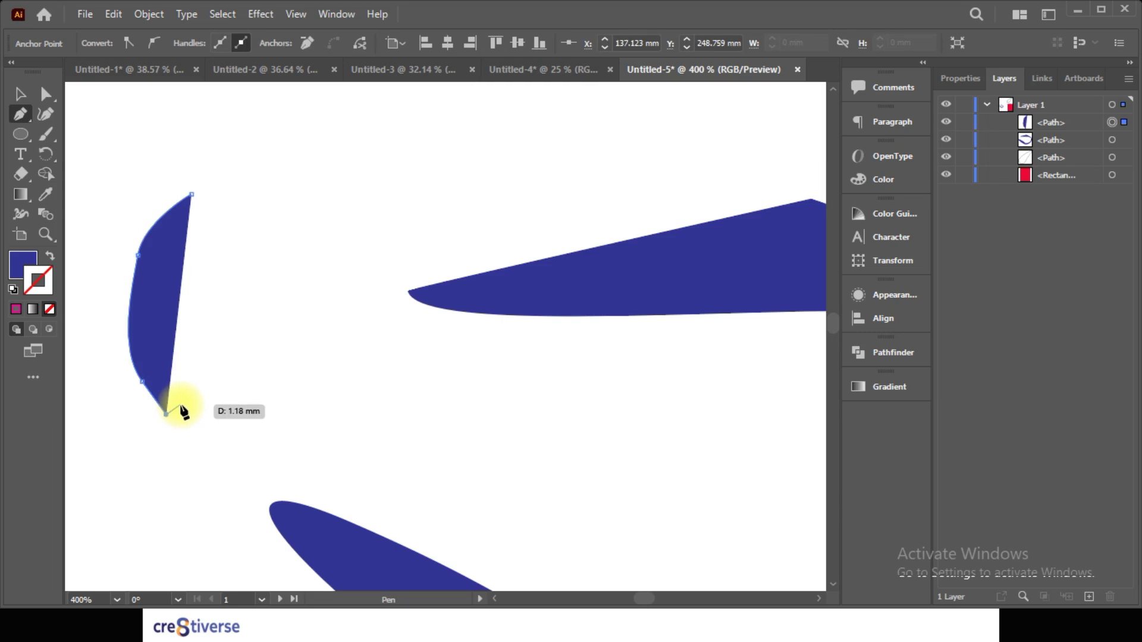
{"action": "left_click_drag", "start_coordinate": [184, 410], "coordinate": [186, 410]}
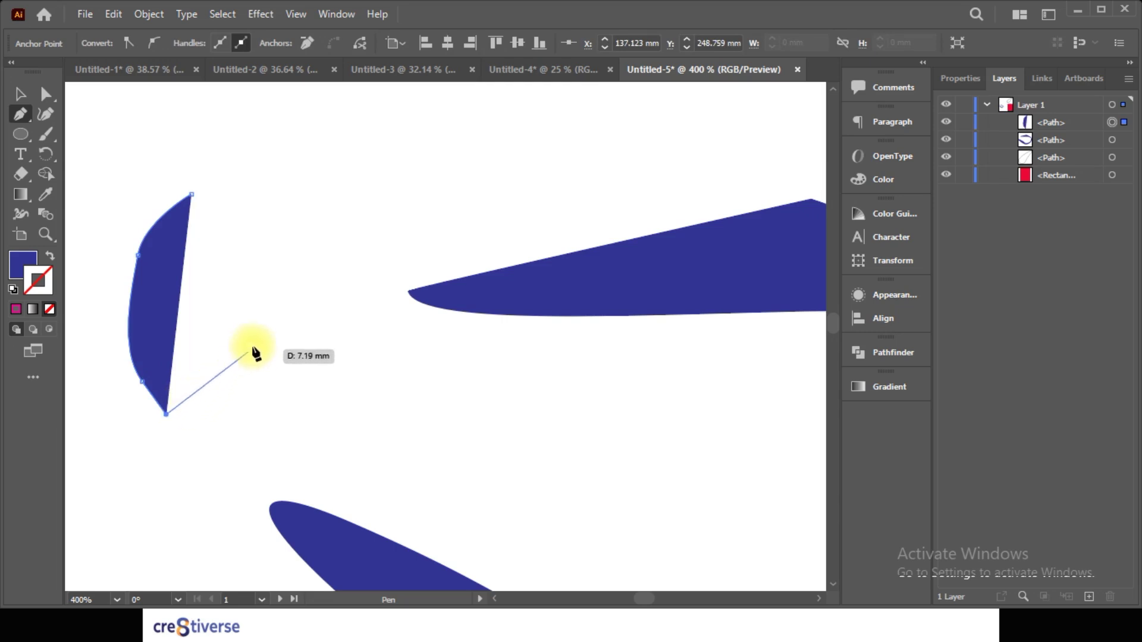
{"action": "left_click_drag", "start_coordinate": [257, 339], "coordinate": [277, 291]}
{"action": "left_click_drag", "start_coordinate": [276, 287], "coordinate": [273, 262]}
{"action": "left_click_drag", "start_coordinate": [269, 244], "coordinate": [237, 121]}
{"action": "left_click", "coordinate": [240, 135]}
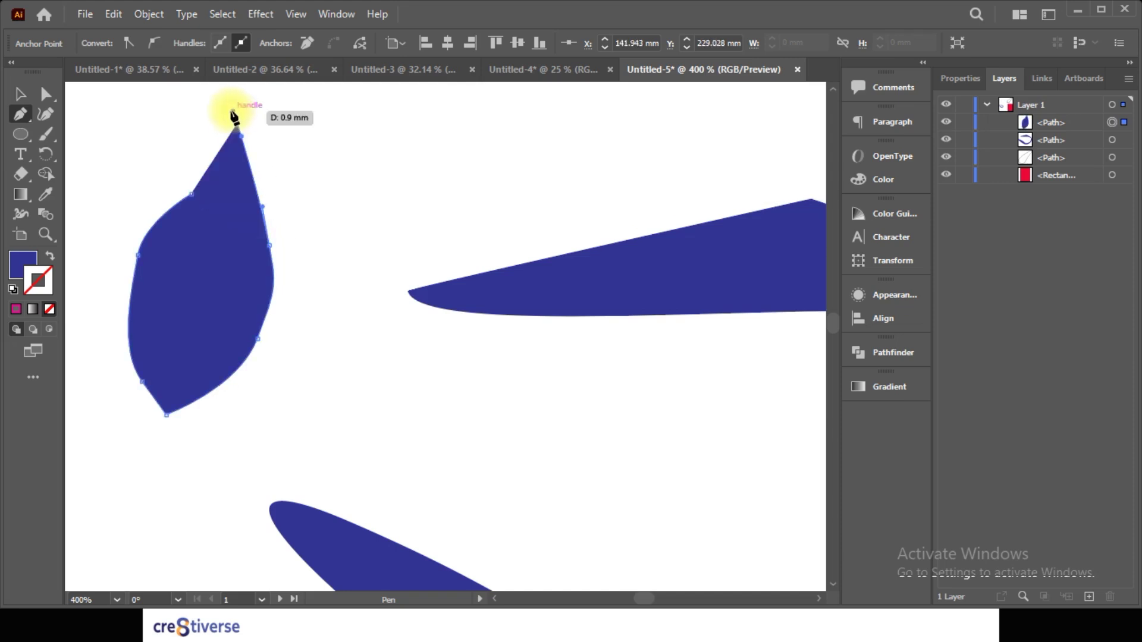
{"action": "left_click_drag", "start_coordinate": [233, 114], "coordinate": [199, 237]}
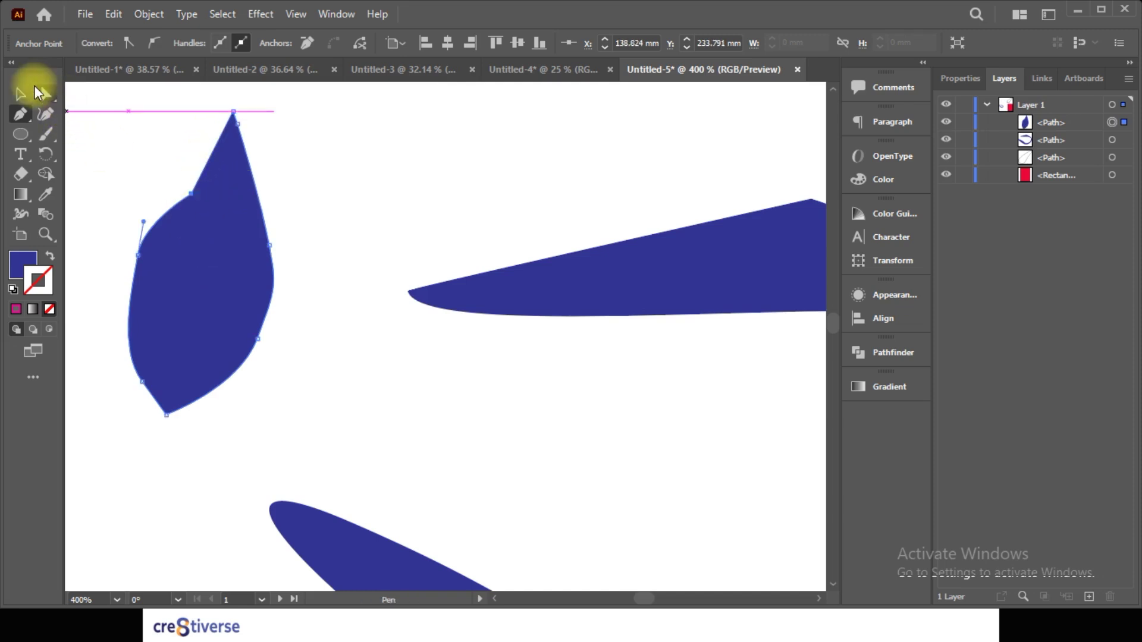
{"action": "left_click", "coordinate": [21, 93]}
{"action": "left_click", "coordinate": [280, 394]}
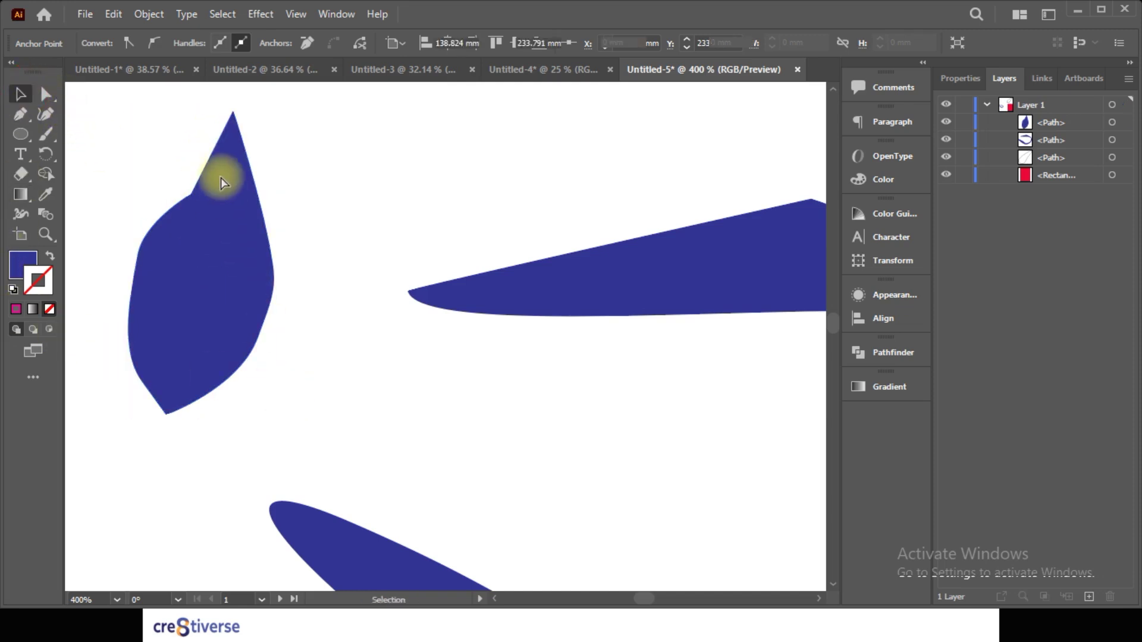
Step: Move the anchor point at the notch on the leaf's upper left edge outward with Direct Selection to smooth the outline
{"action": "key", "text": "a"}
{"action": "left_click", "coordinate": [206, 185]}
{"action": "scroll", "coordinate": [204, 186], "scroll_direction": "up", "scroll_amount": 2}
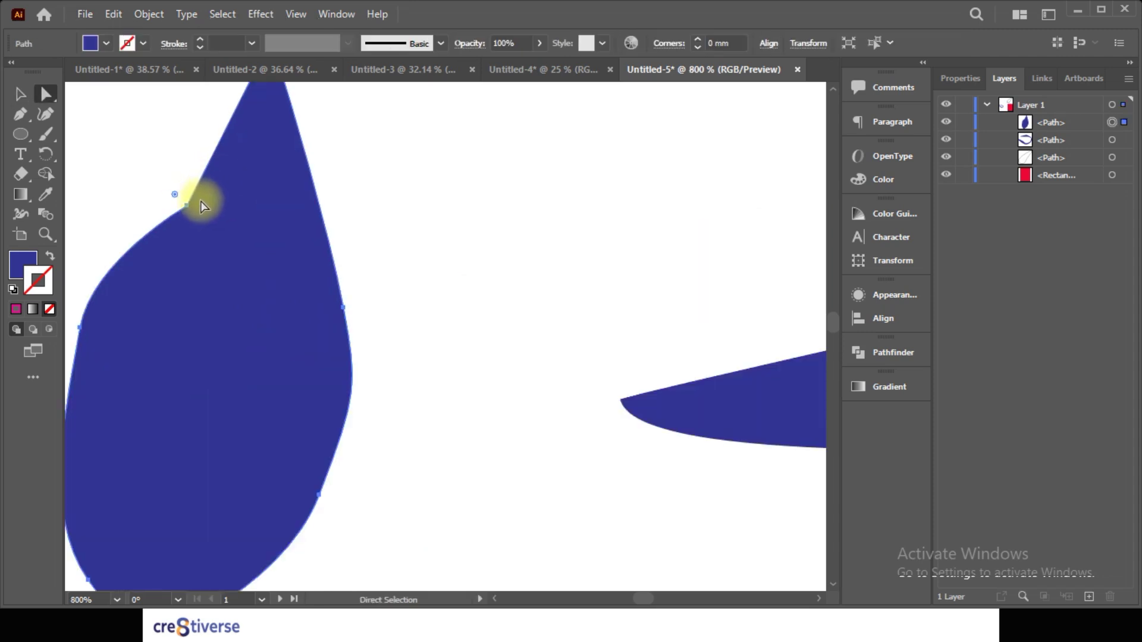
{"action": "left_click", "coordinate": [187, 205]}
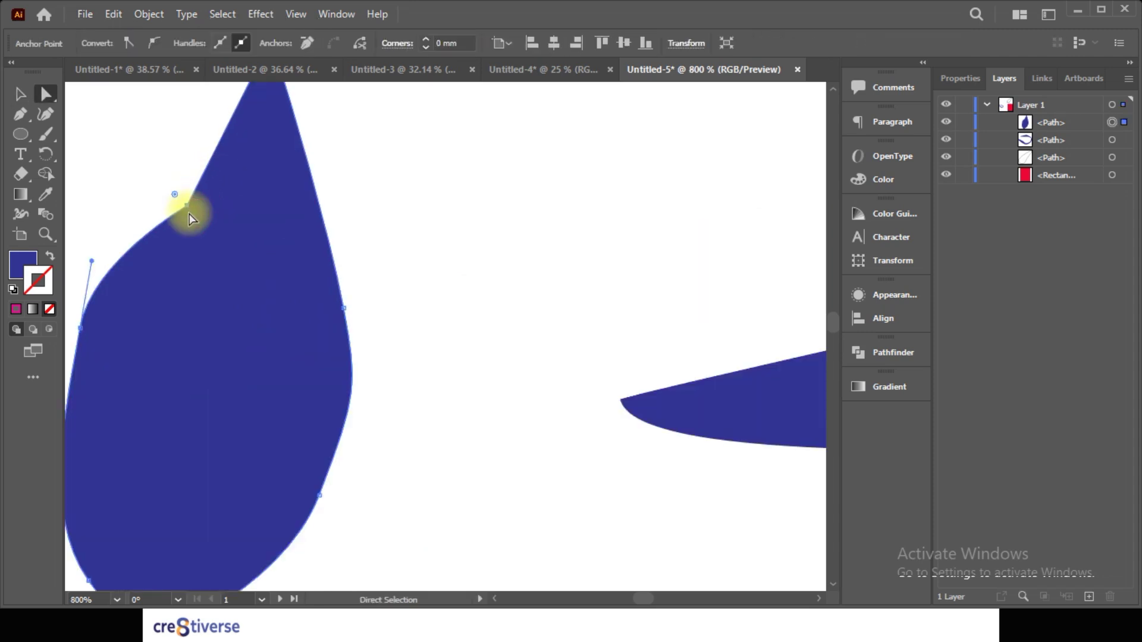
{"action": "left_click_drag", "start_coordinate": [187, 205], "coordinate": [149, 172]}
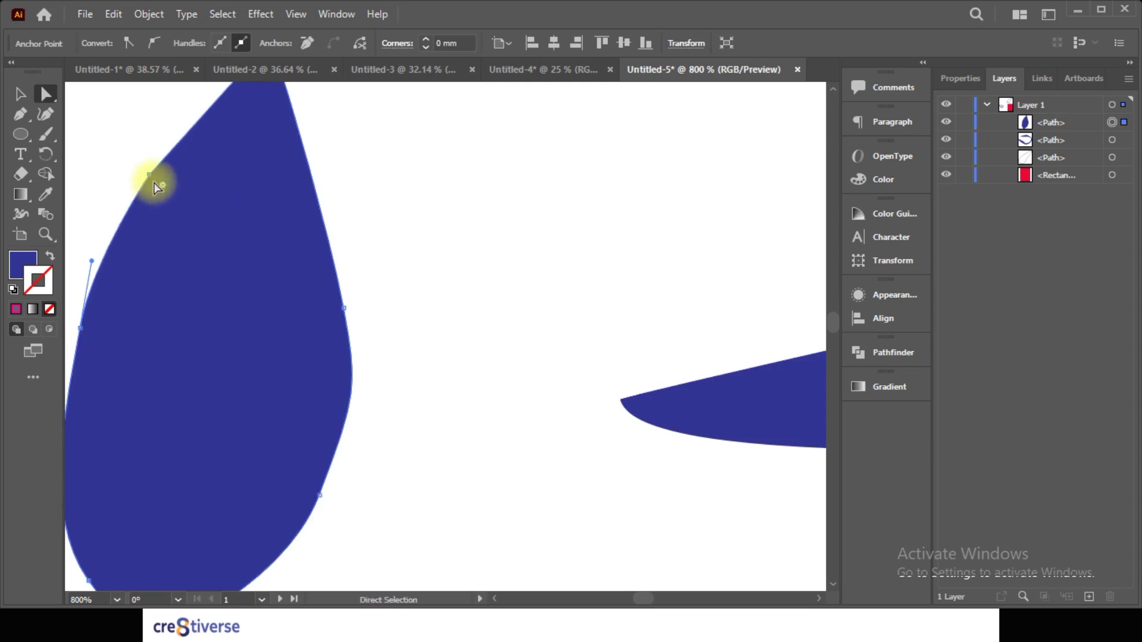
Step: Shift the anchor point on the leaf's right edge slightly outward and lengthen its upper and lower handles to round that side
{"action": "left_click", "coordinate": [344, 308]}
{"action": "left_click_drag", "start_coordinate": [345, 310], "coordinate": [352, 301]}
{"action": "left_click_drag", "start_coordinate": [336, 225], "coordinate": [344, 144]}
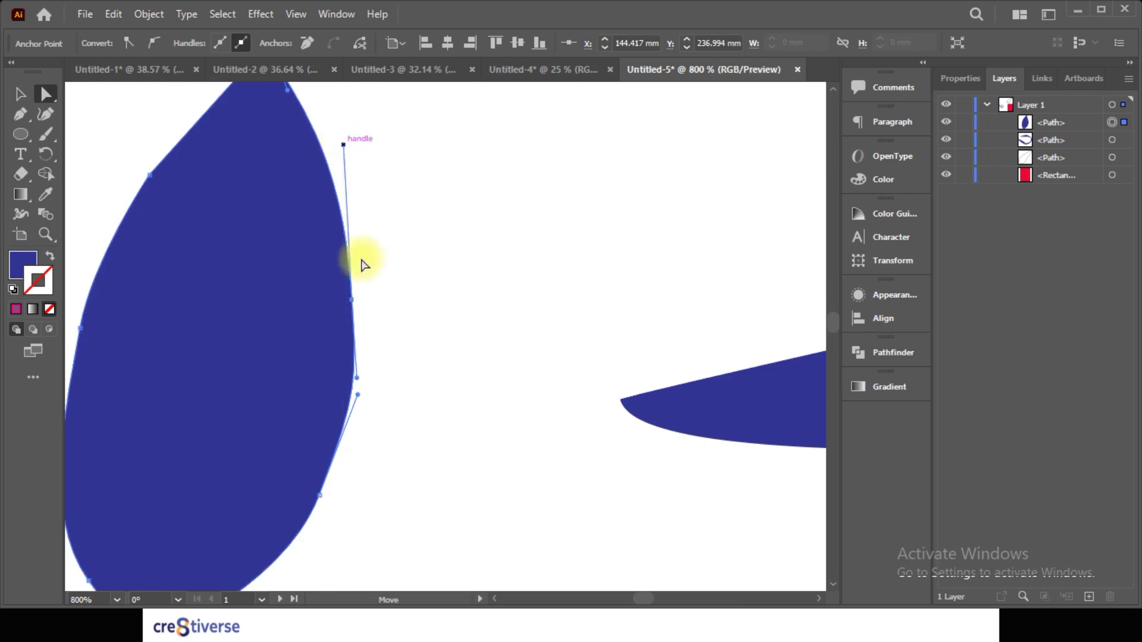
{"action": "mouse_move", "coordinate": [357, 377]}
{"action": "left_mouse_down"}
{"action": "mouse_move", "coordinate": [385, 390]}
{"action": "mouse_move", "coordinate": [363, 391]}
{"action": "left_mouse_up"}
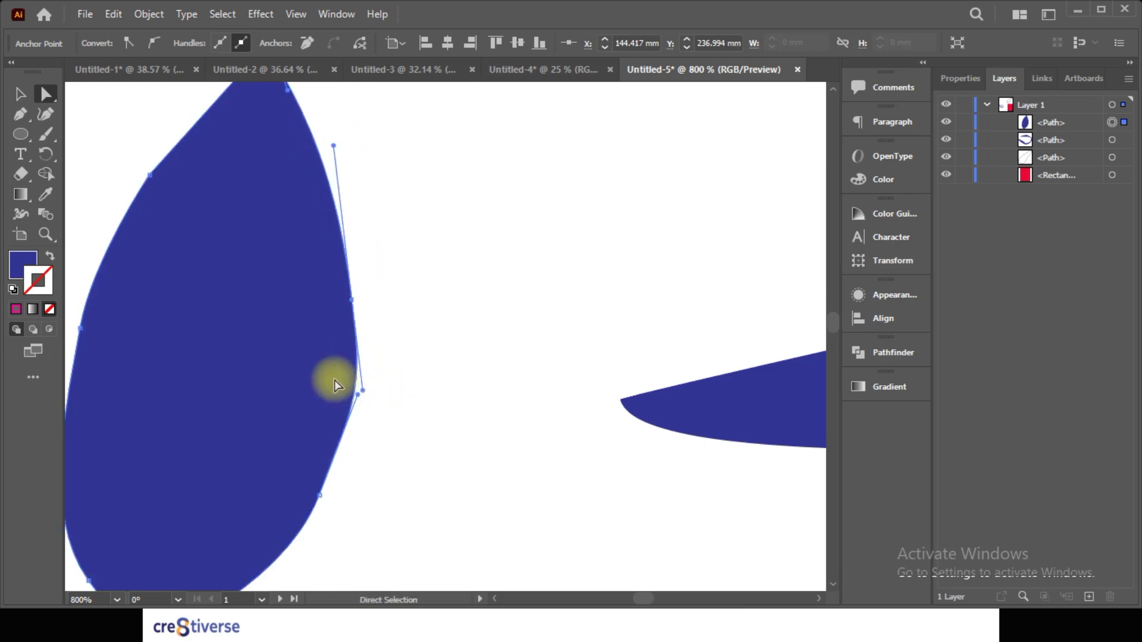
{"action": "scroll", "coordinate": [335, 386], "scroll_direction": "down", "scroll_amount": 2, "text": "alt"}
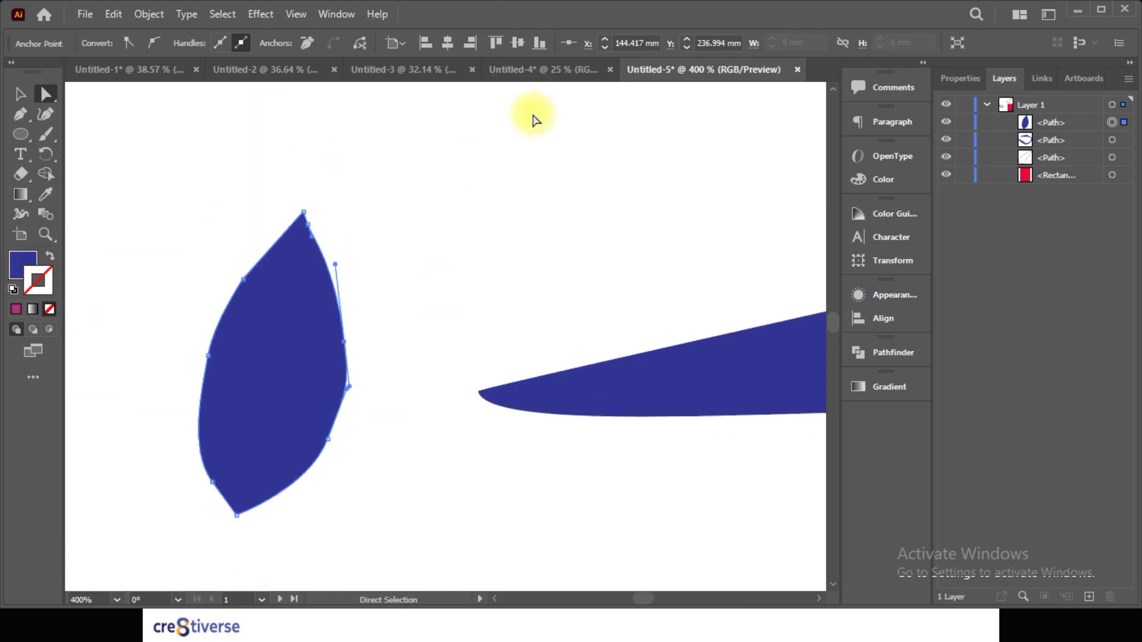
{"action": "key", "text": "alt+Tab"}
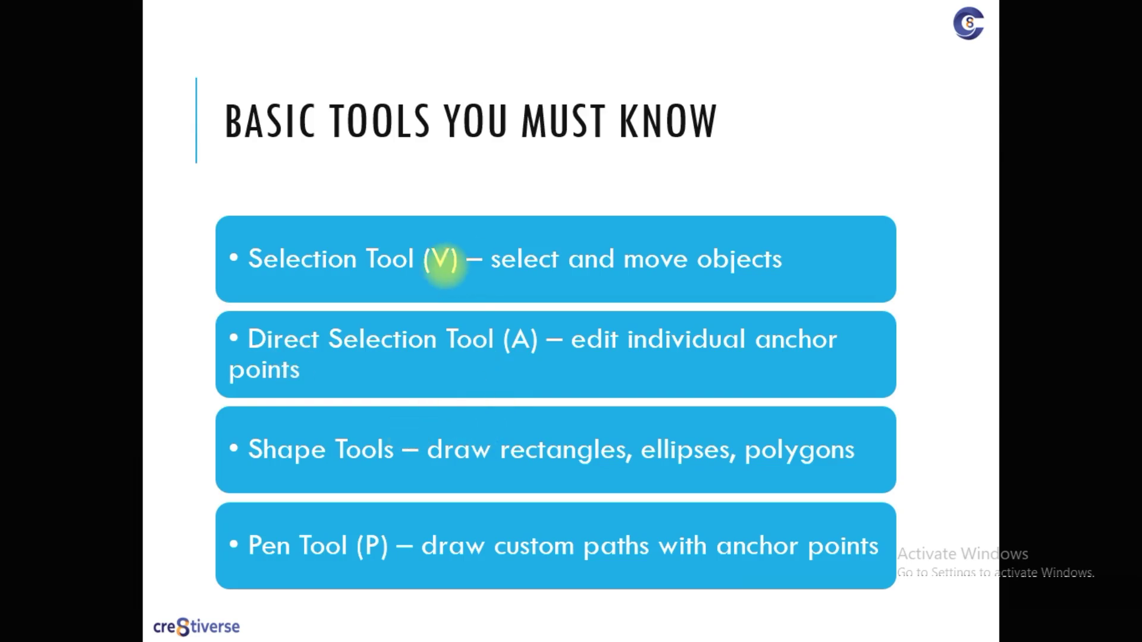
{"action": "left_click", "coordinate": [441, 261]}
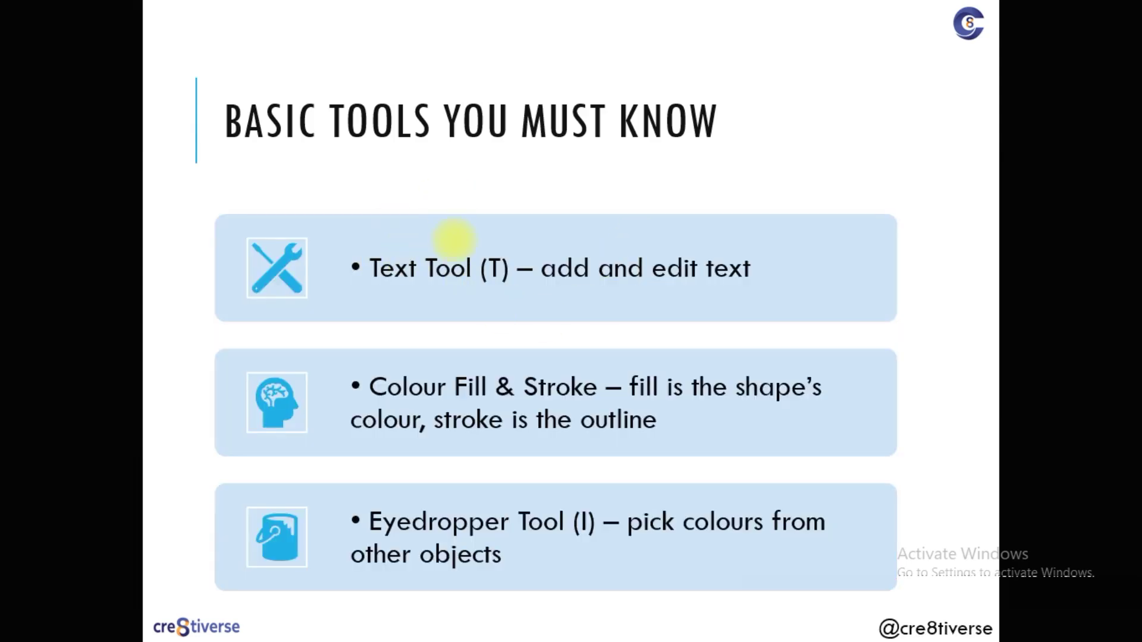
{"action": "key", "text": "Left"}
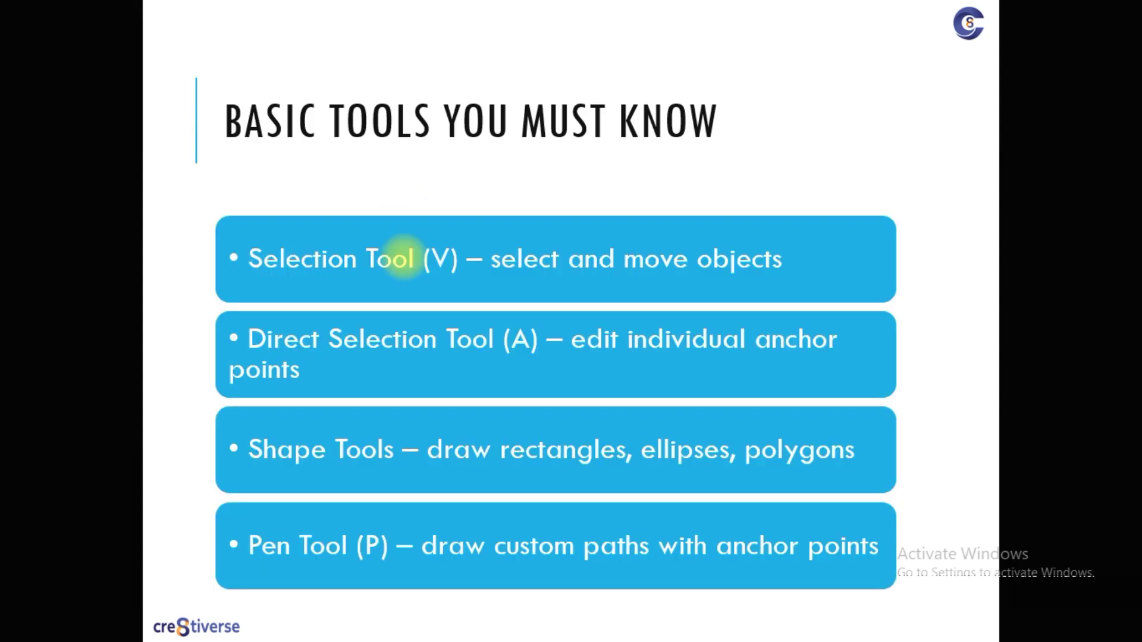
{"action": "left_click", "coordinate": [443, 471]}
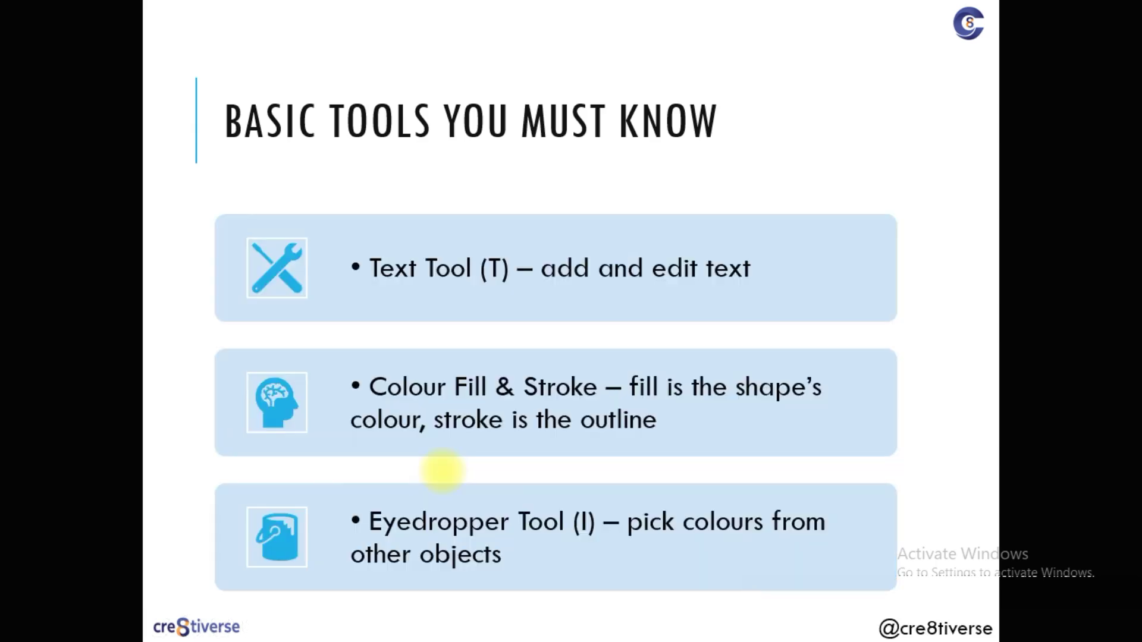